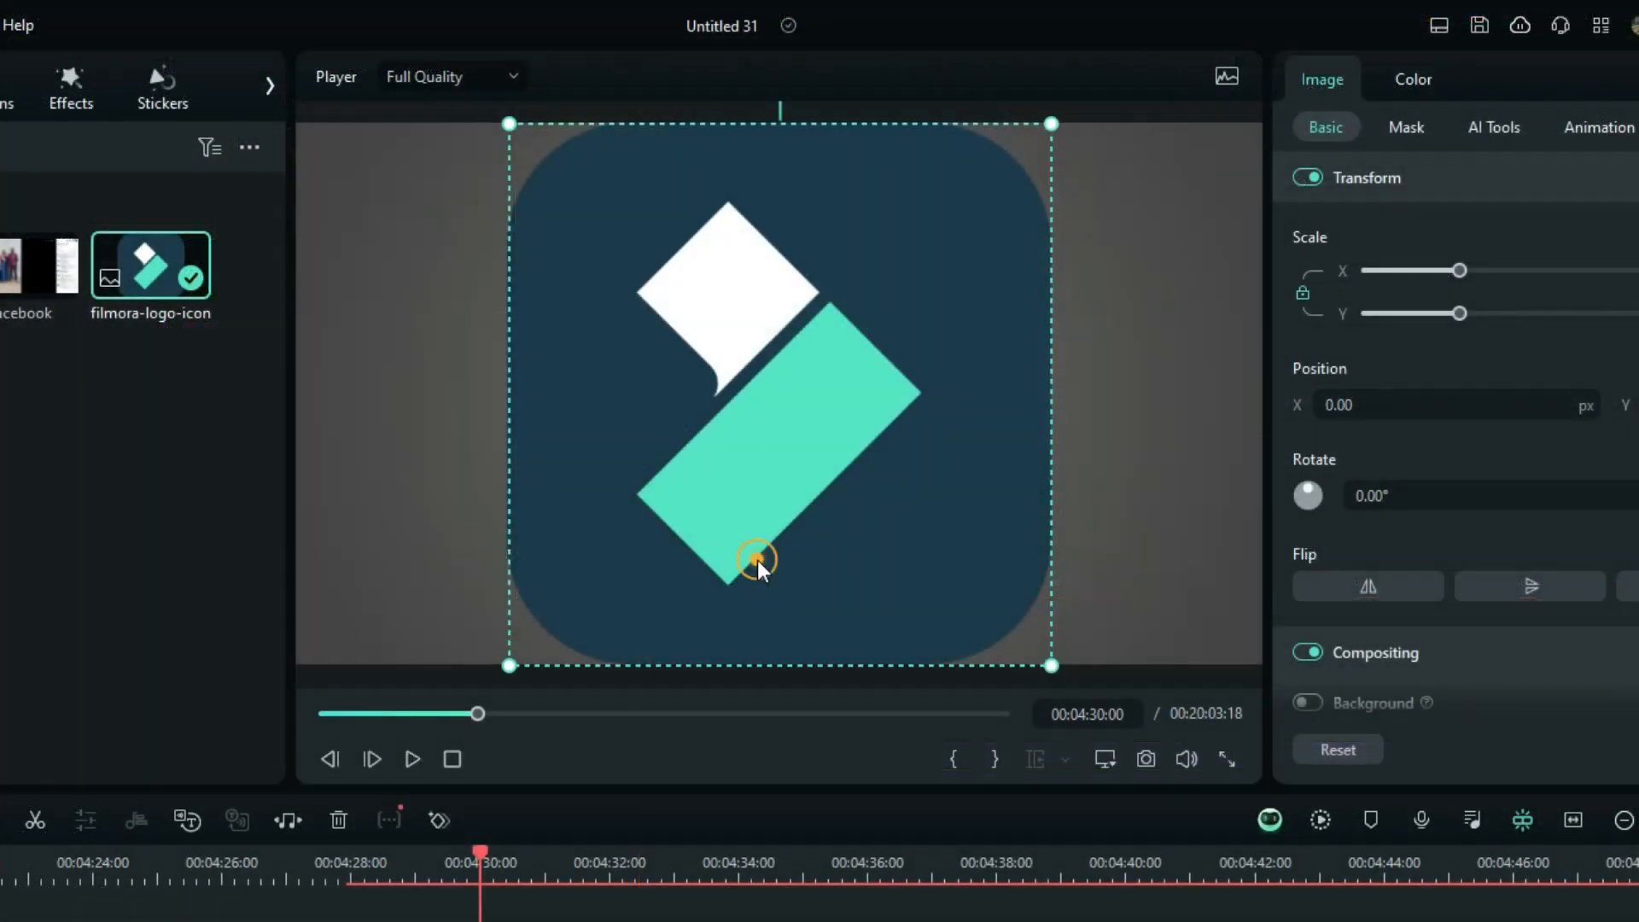
- Scale down the filmora-logo-icon image and move it into the left half of the frame
left_click_drag(1027, 82, 896, 214)
left_click_drag(807, 576, 735, 465)
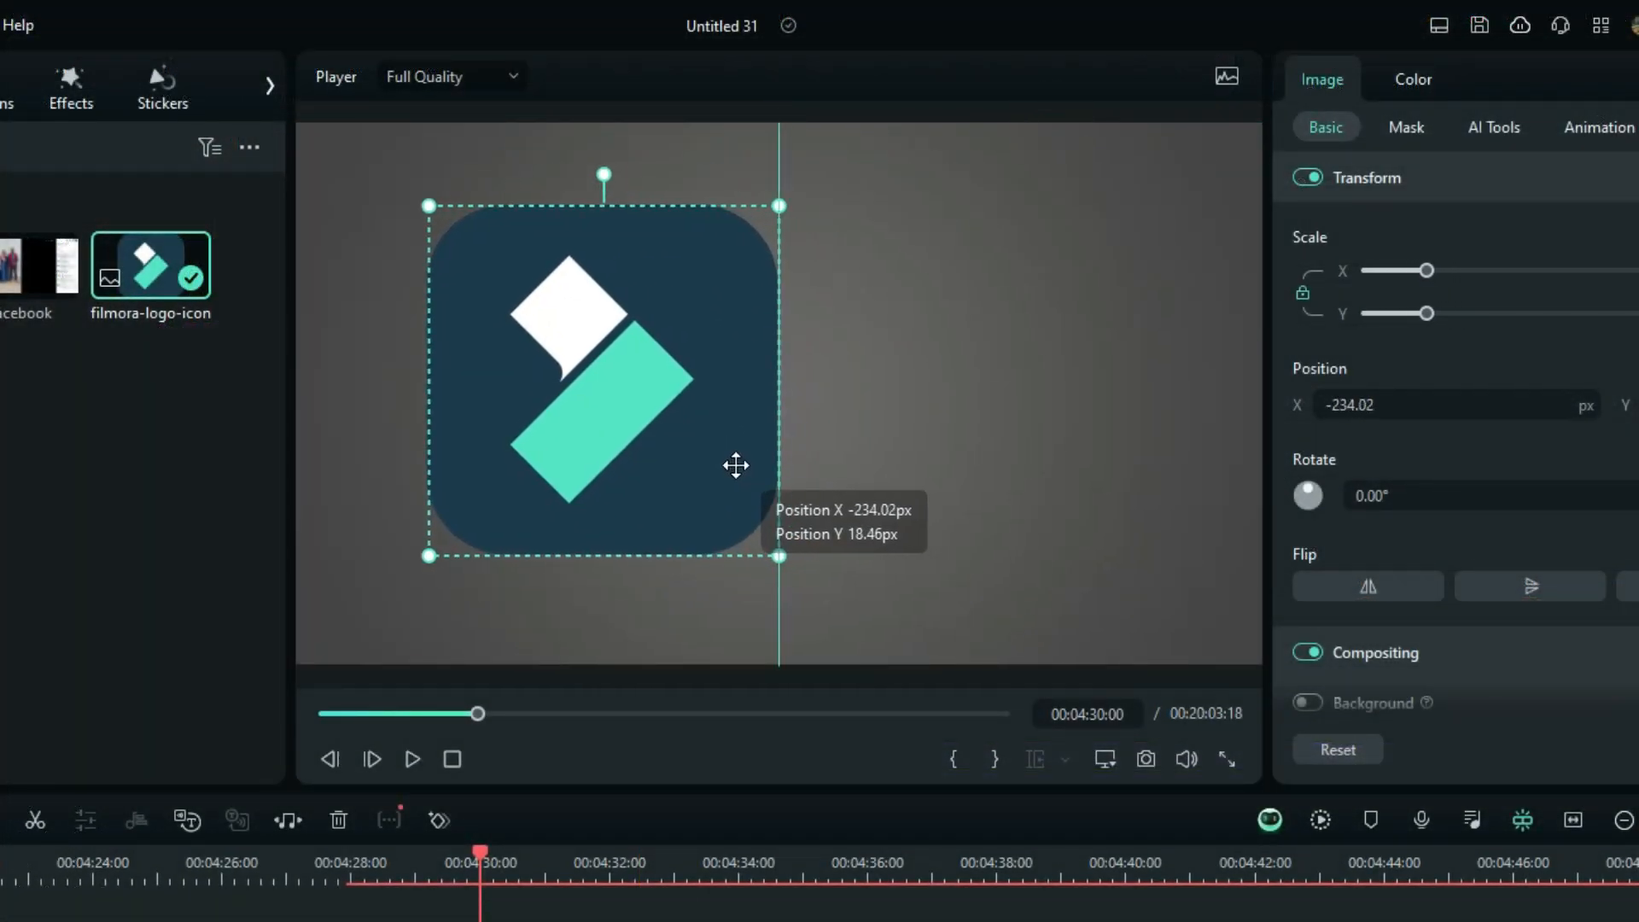
- Add a Quick Text title on track 4, aligned with the start of the logo clip, and extend it to about 00:04:45
left_click(303, 369)
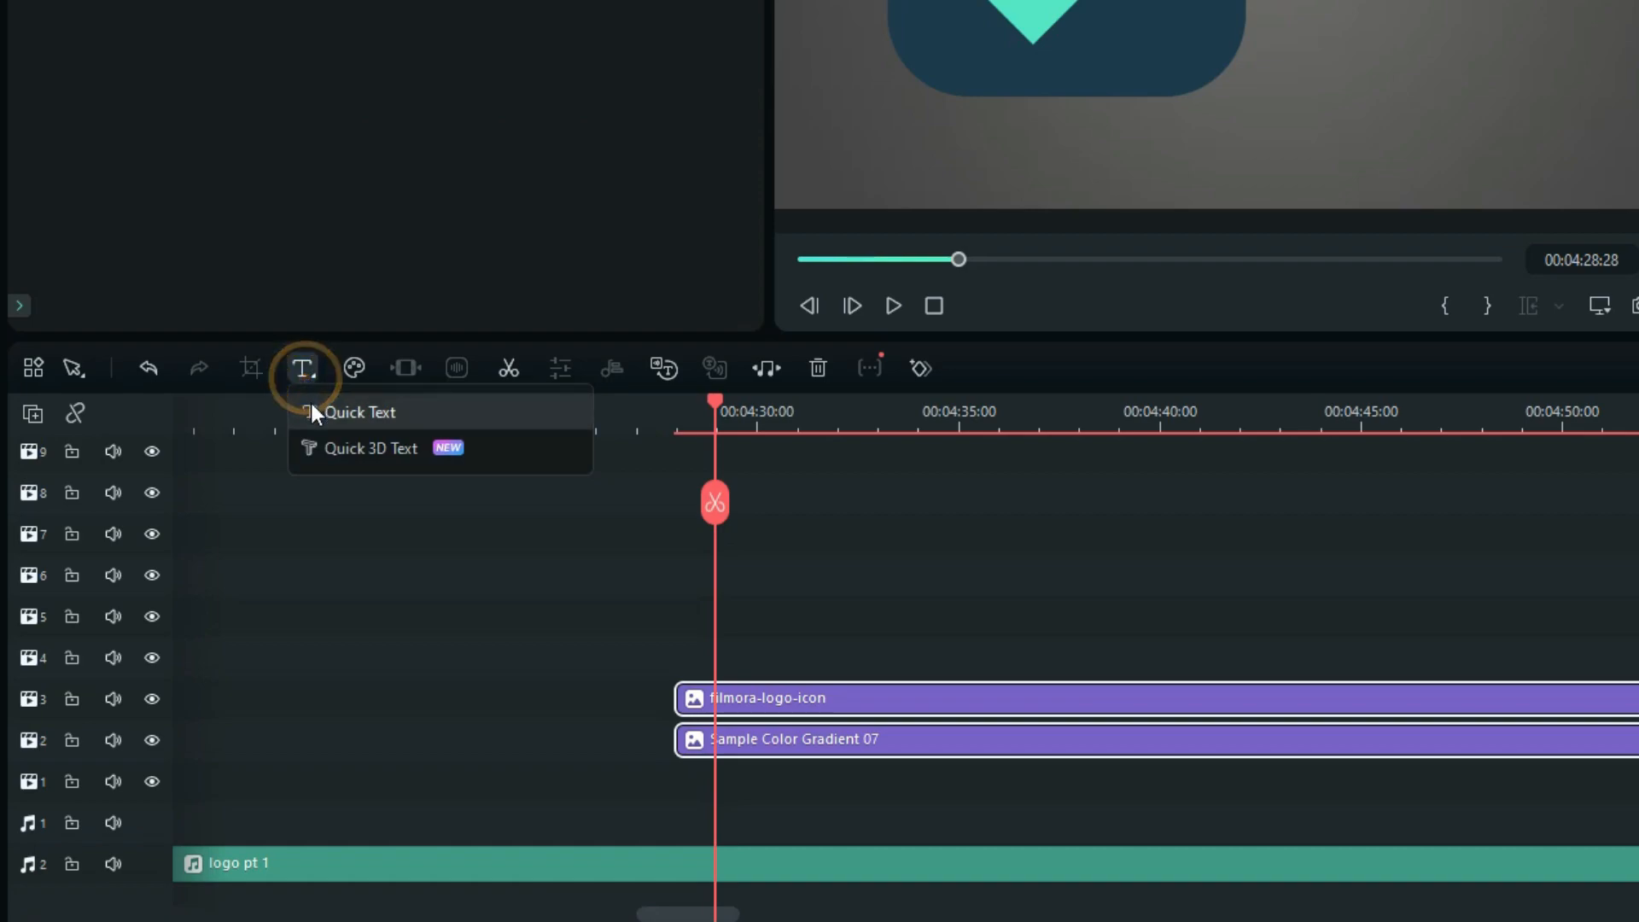
left_click(312, 407)
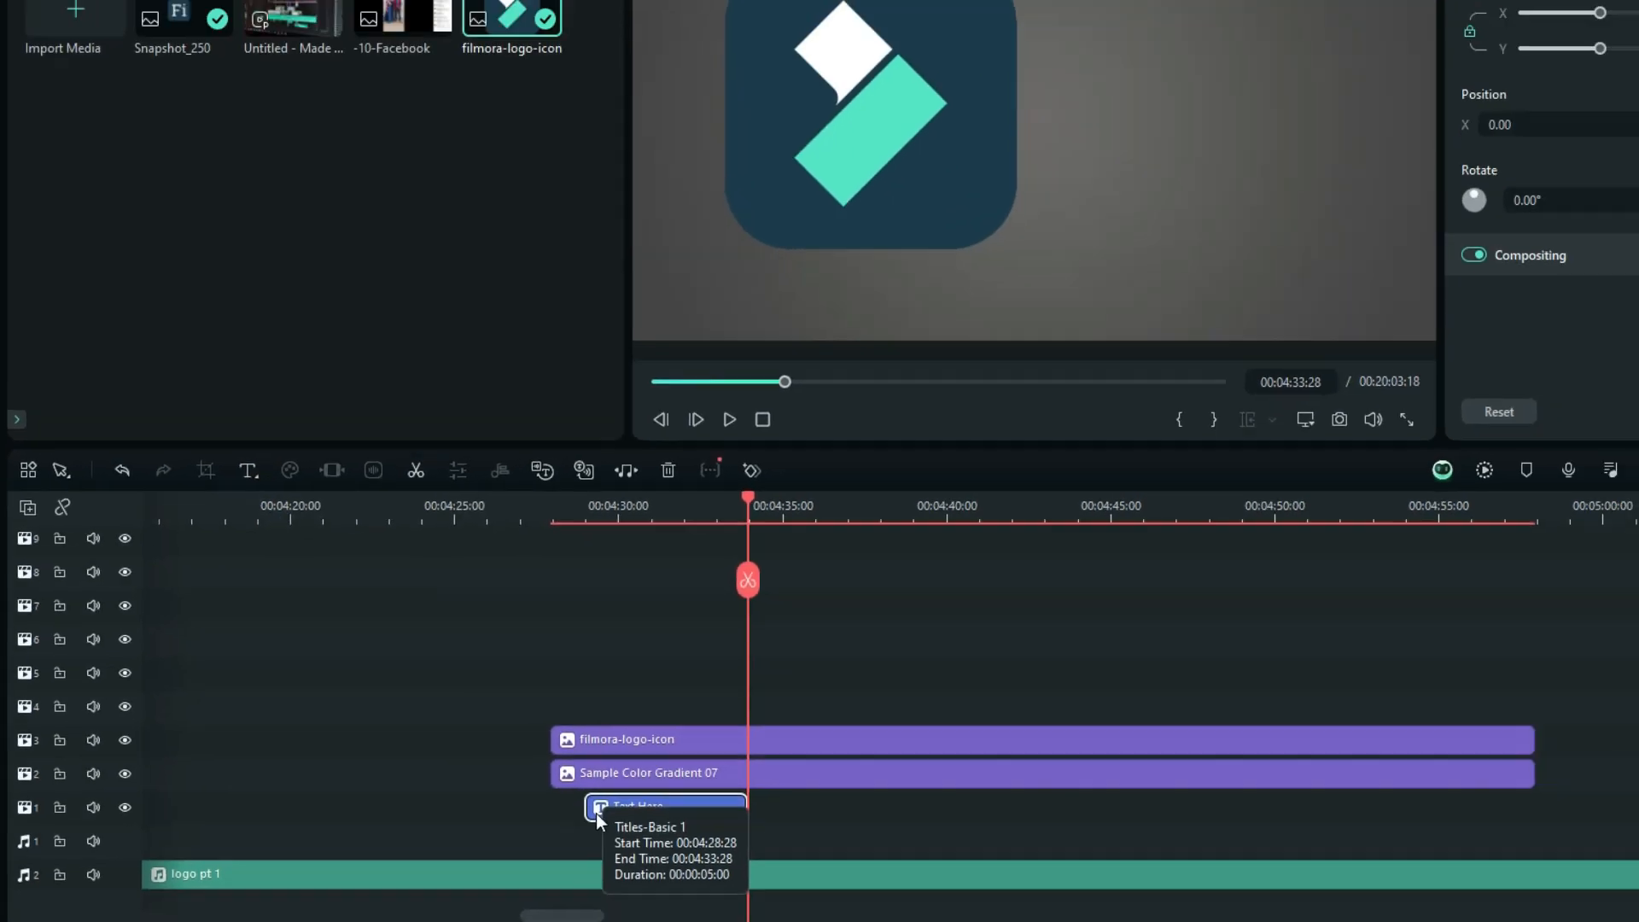
left_click_drag(729, 781, 732, 652)
left_click_drag(487, 741, 459, 741)
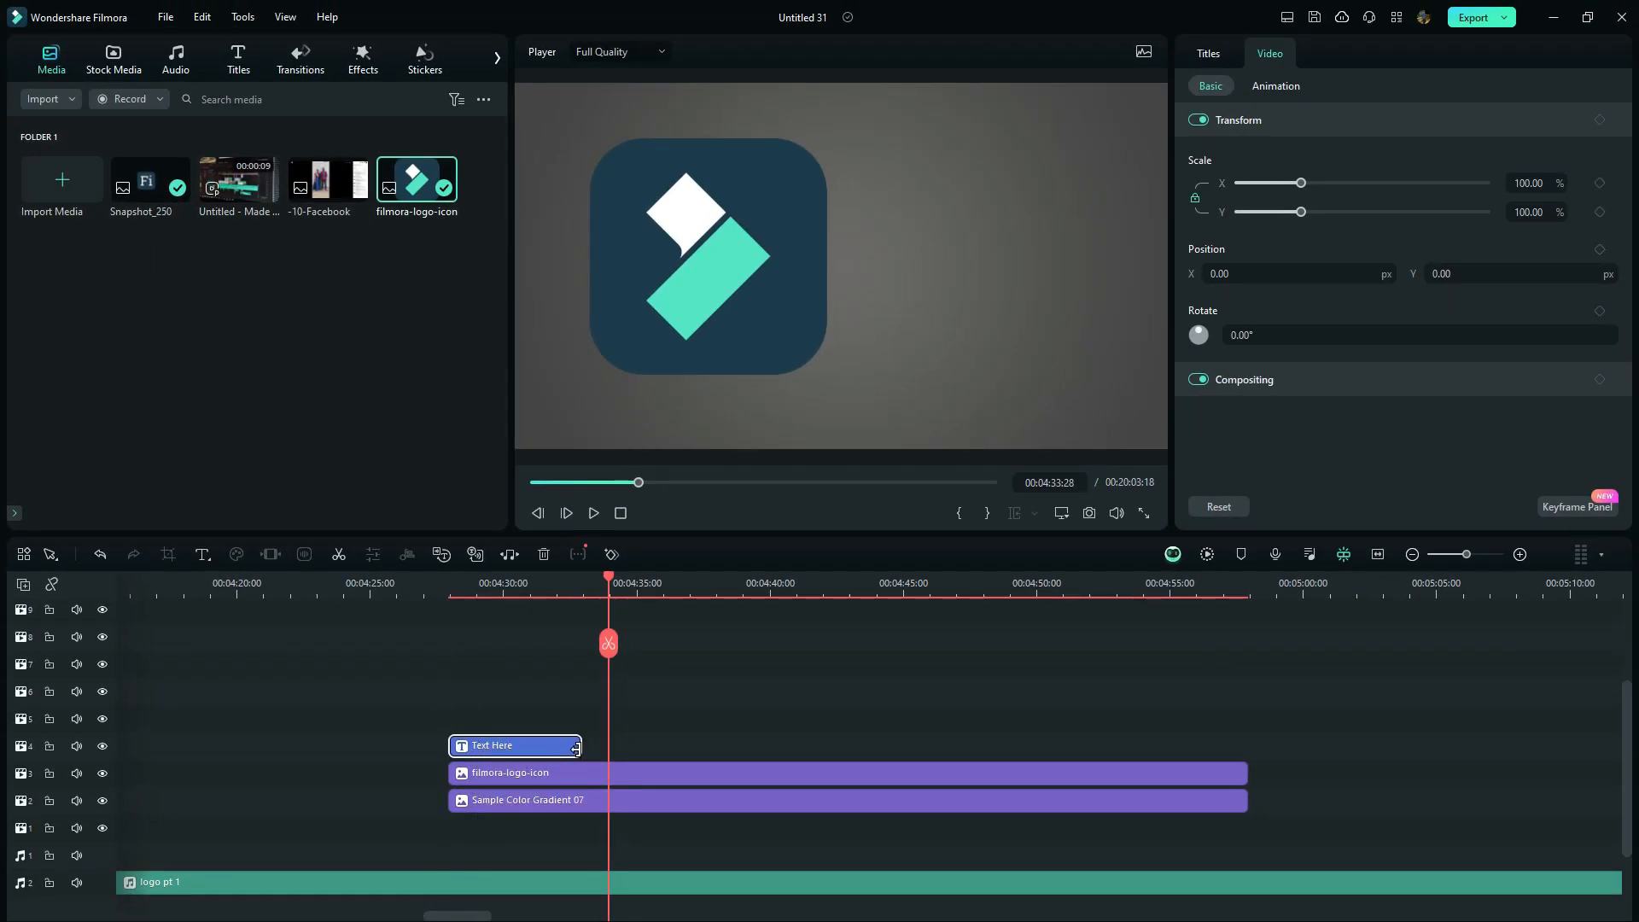
left_click_drag(579, 745, 896, 745)
- Open the title in a maximized Advanced Text Edit window and clear its placeholder text
left_click(1212, 65)
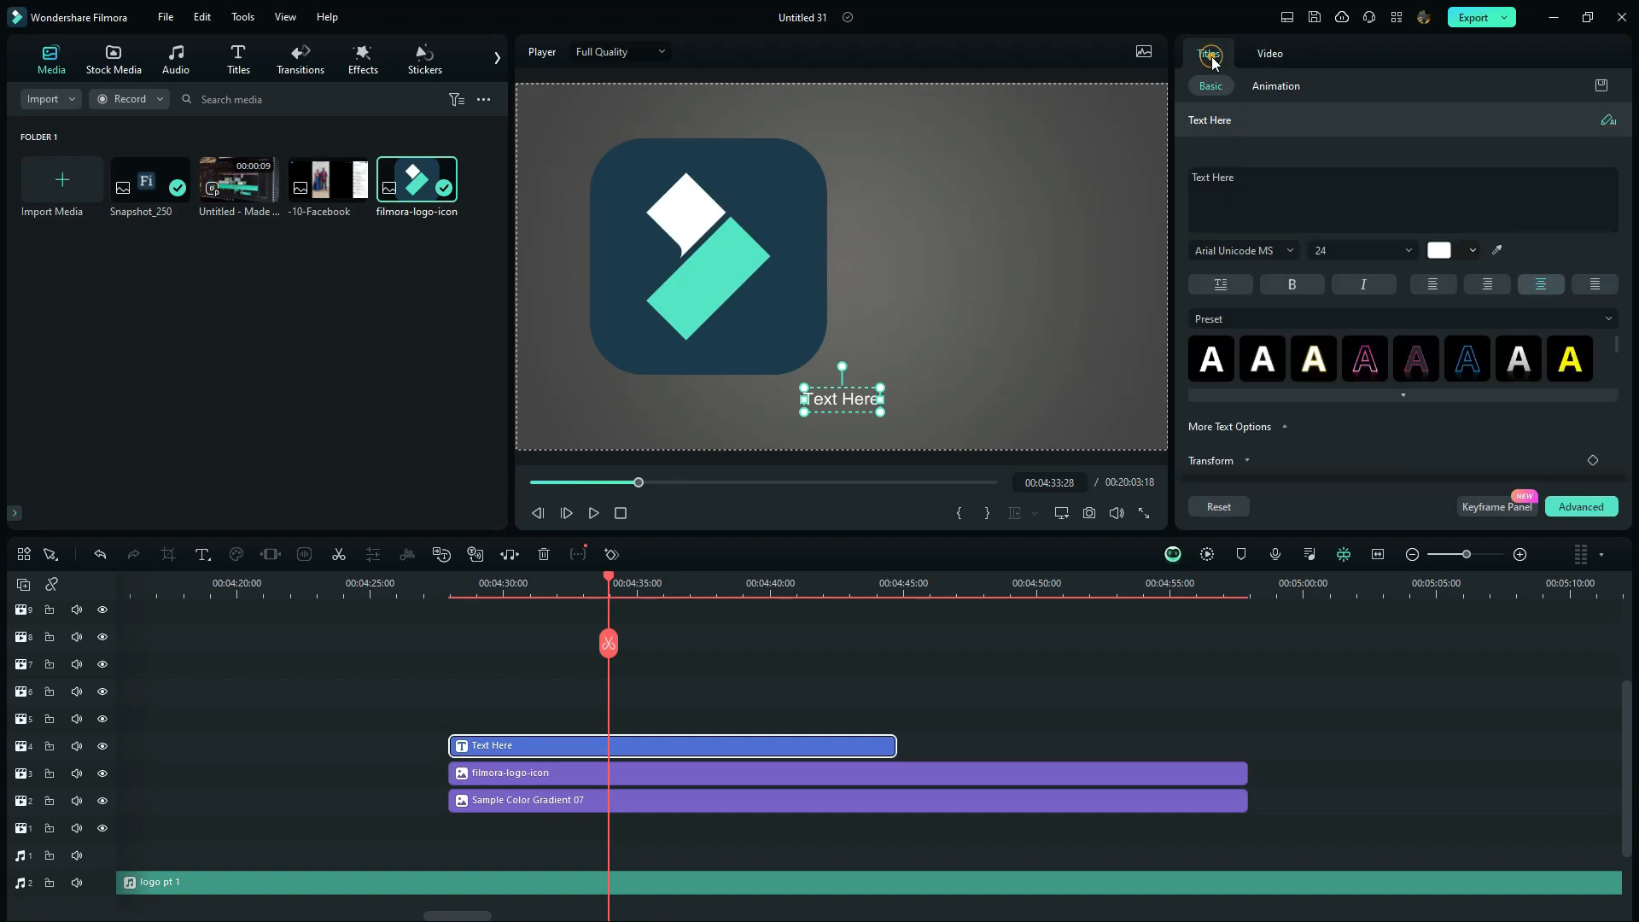
left_click(1559, 510)
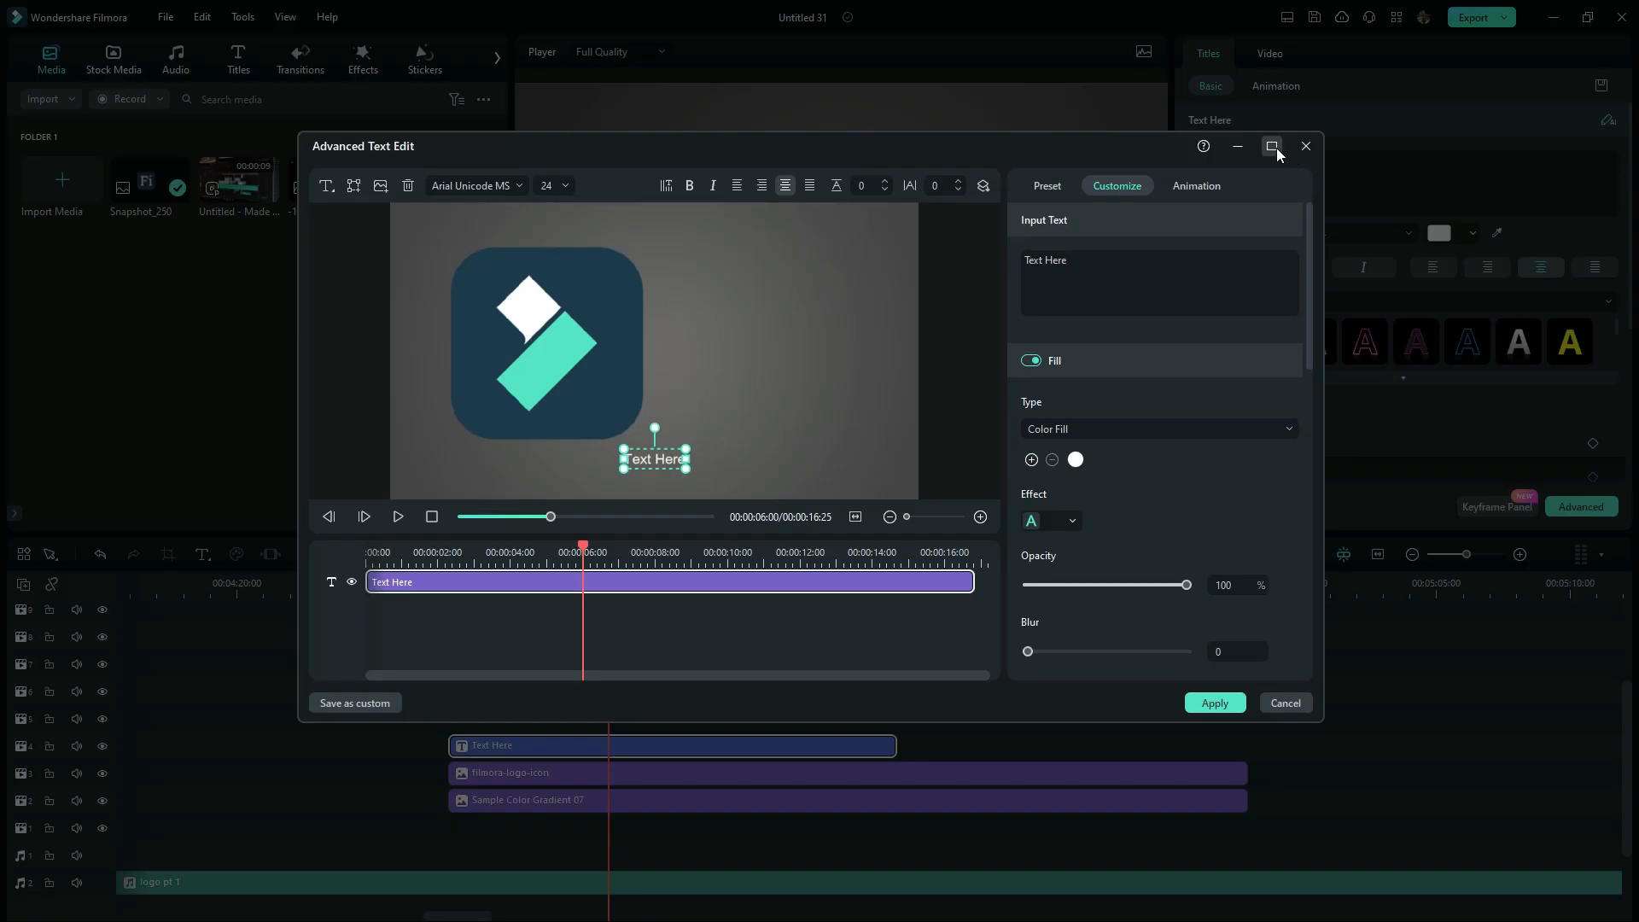
left_click(1277, 148)
double_click(625, 542)
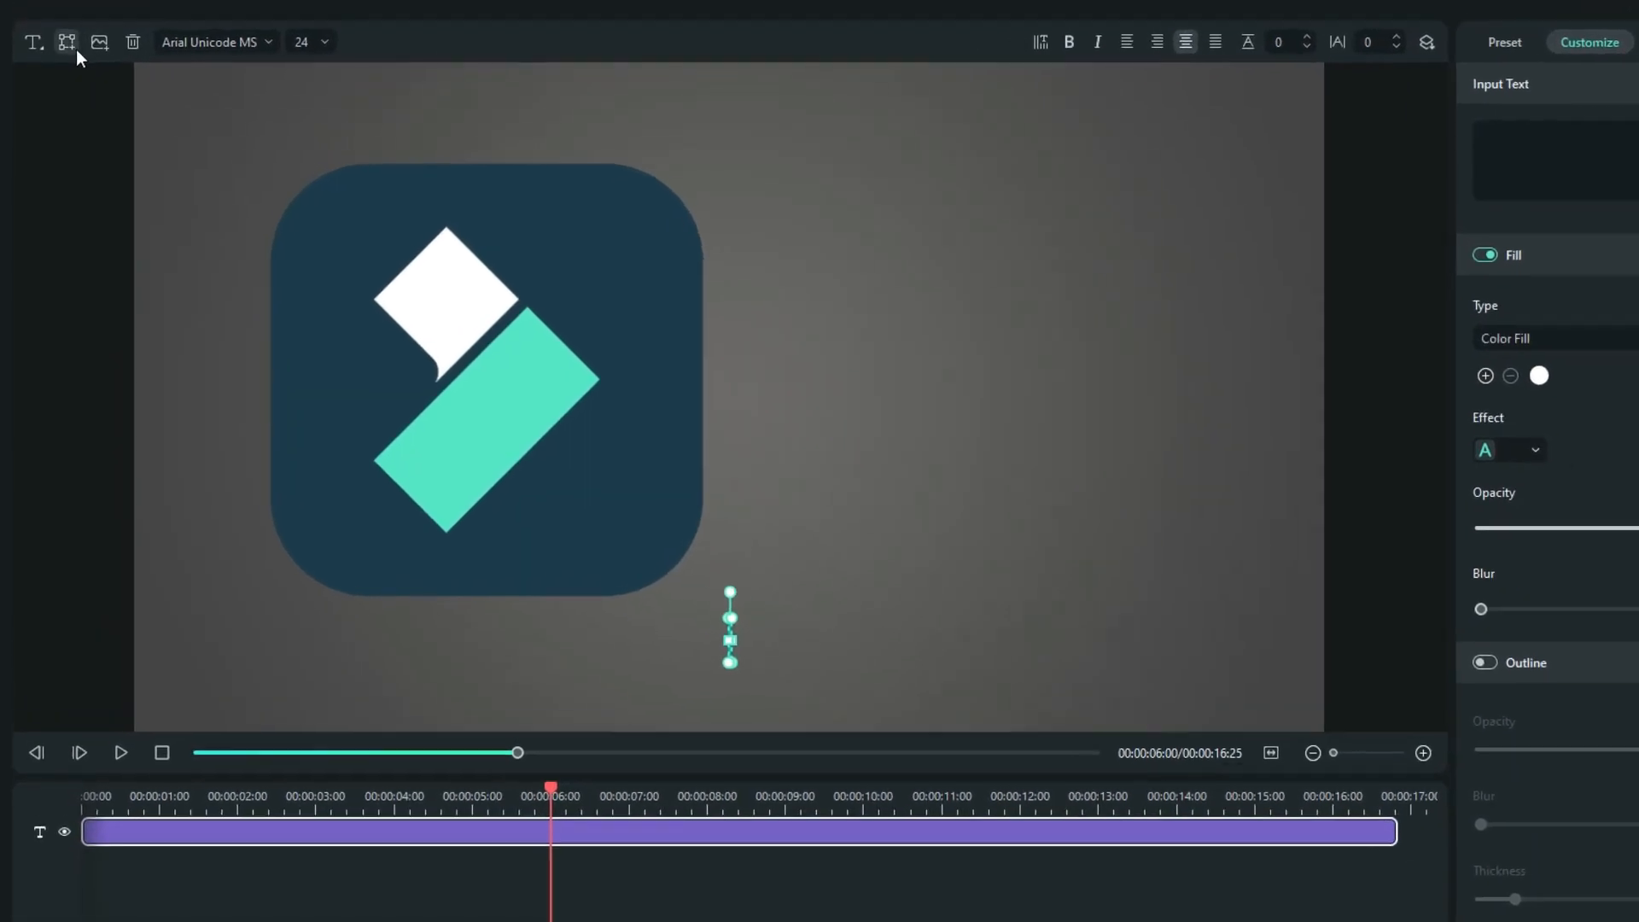
- Insert a square shape into the title and delete the placeholder text inside it
left_click(56, 54)
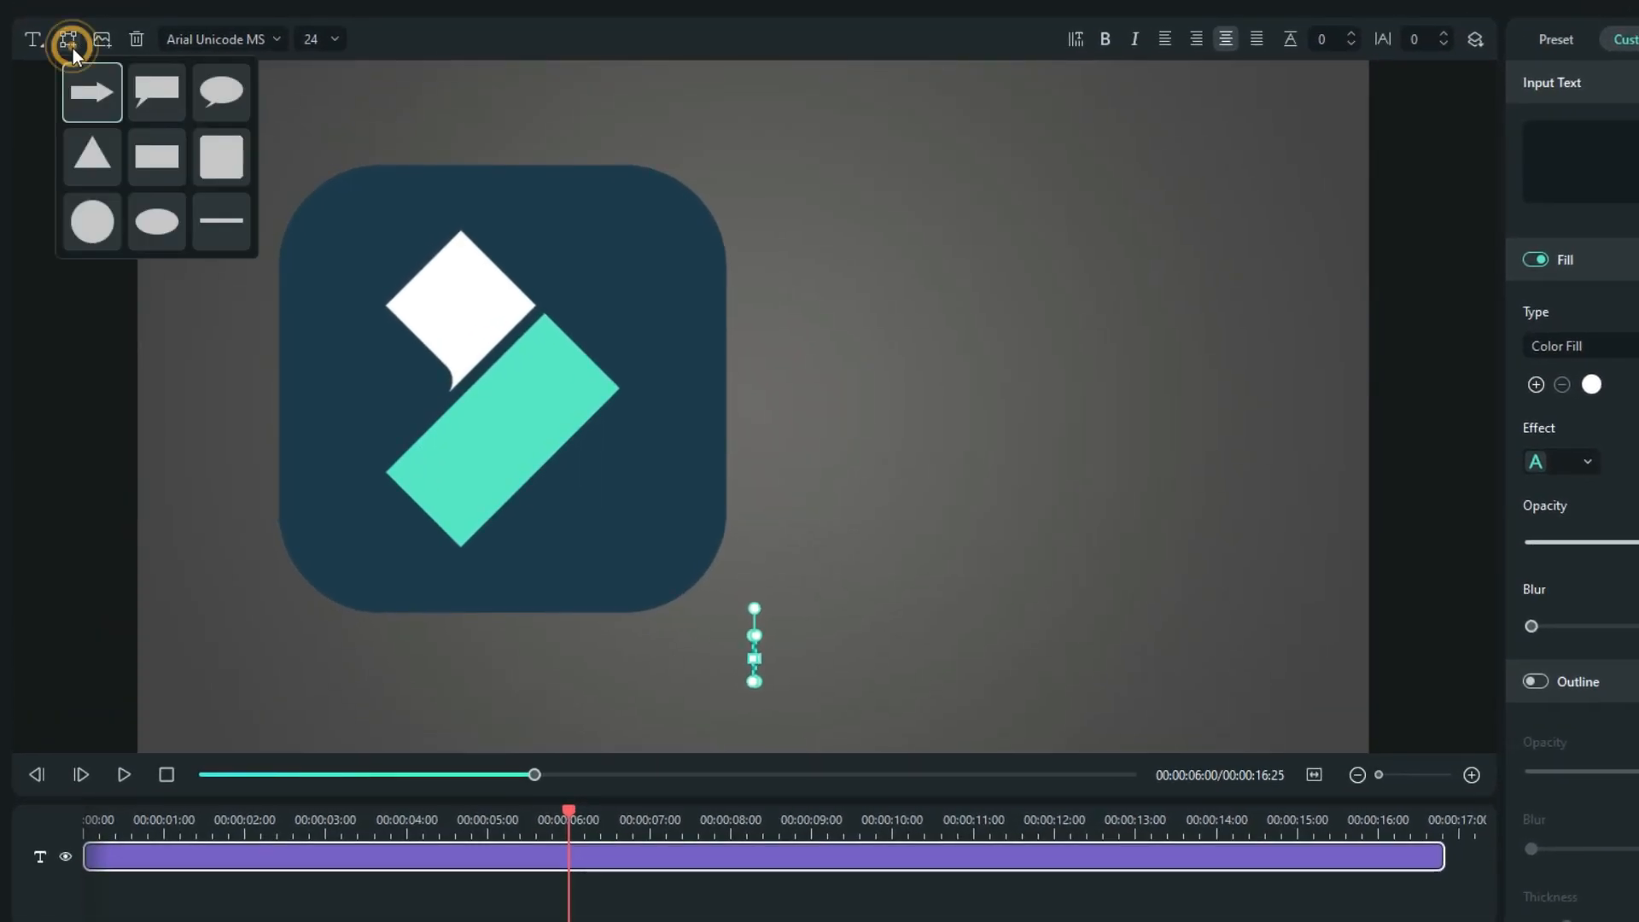
left_click(183, 160)
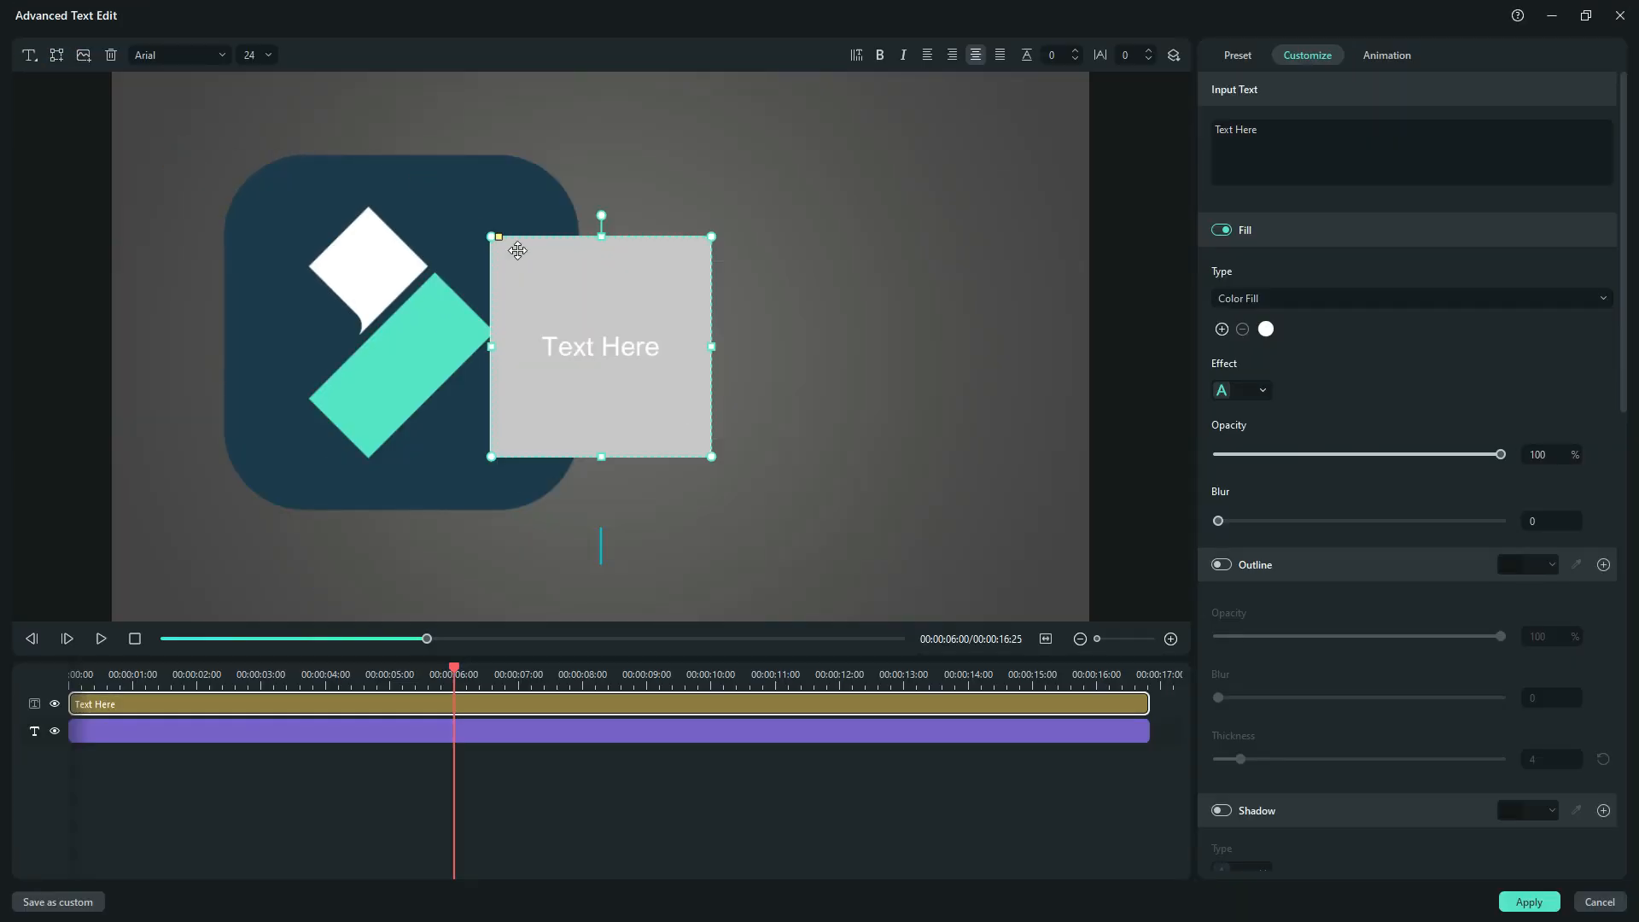
double_click(595, 351)
key("BackSpace")
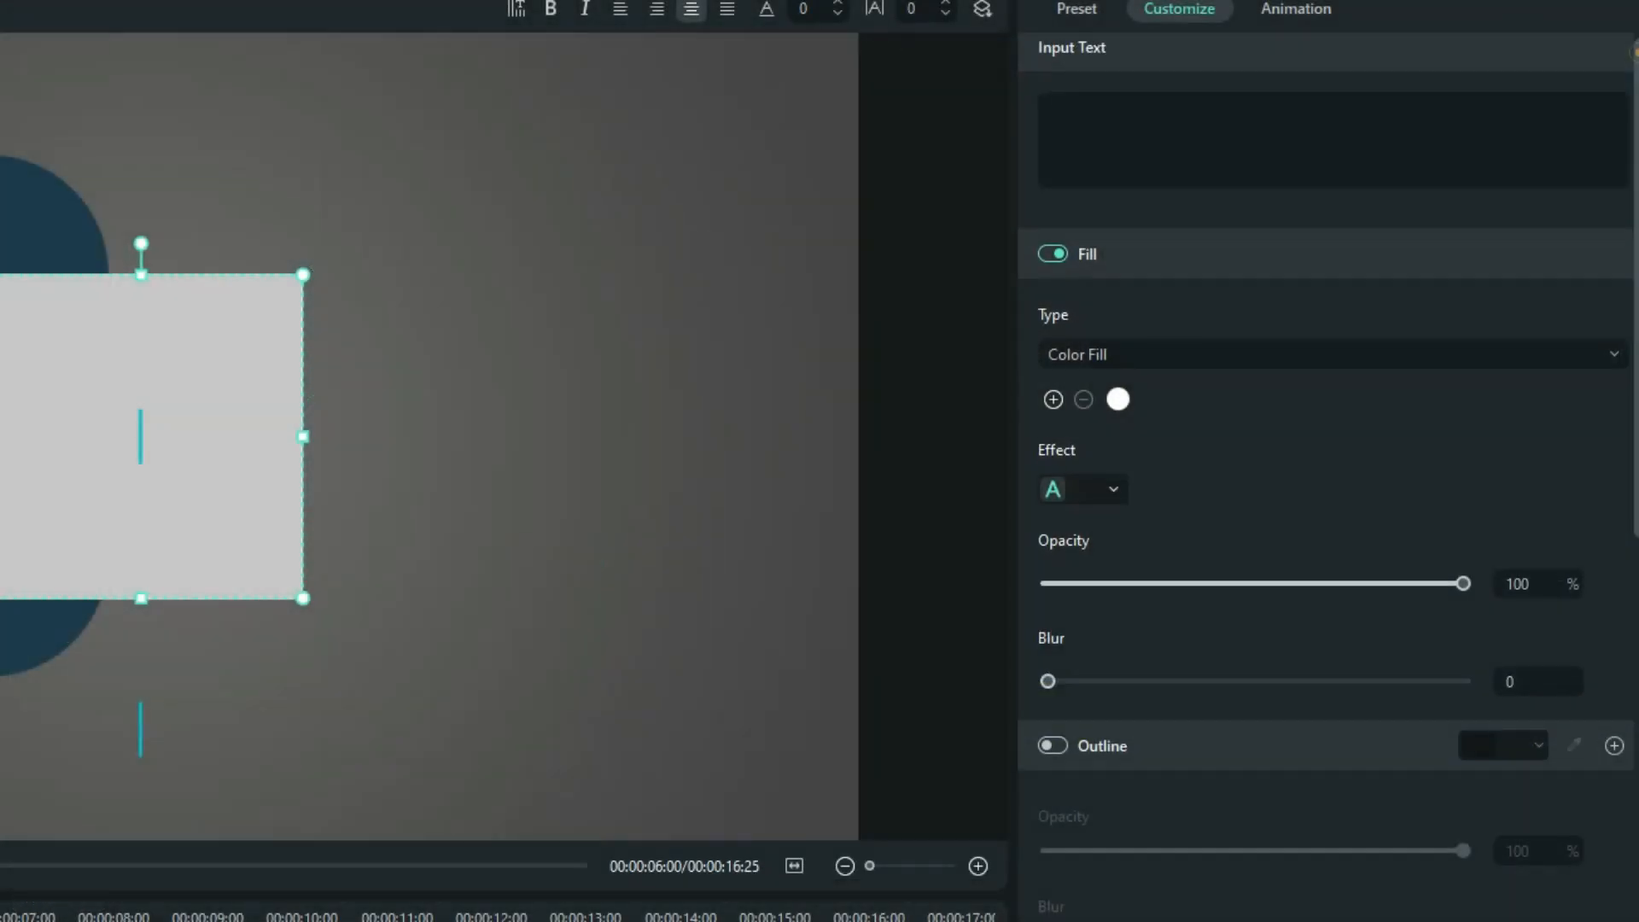
- Fill the square with the logo's dark blue background colour (RGB 28, 58, 78) and turn off its shape border
scroll(1612, 85, "down", 2)
scroll(1626, 53, "down", 10)
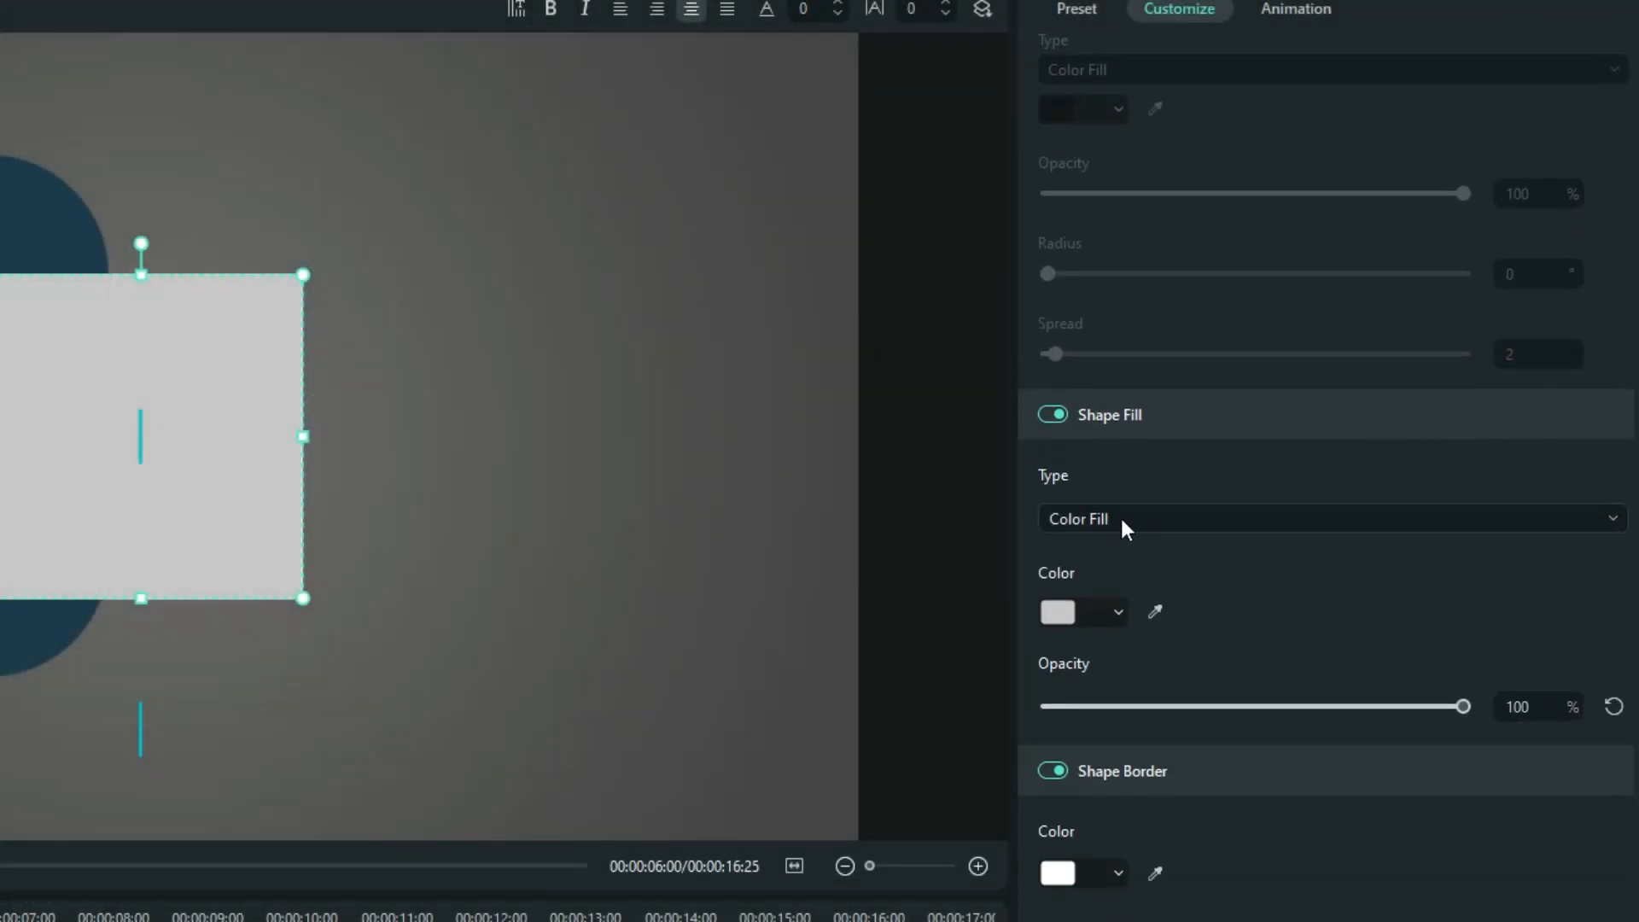
left_click(1154, 611)
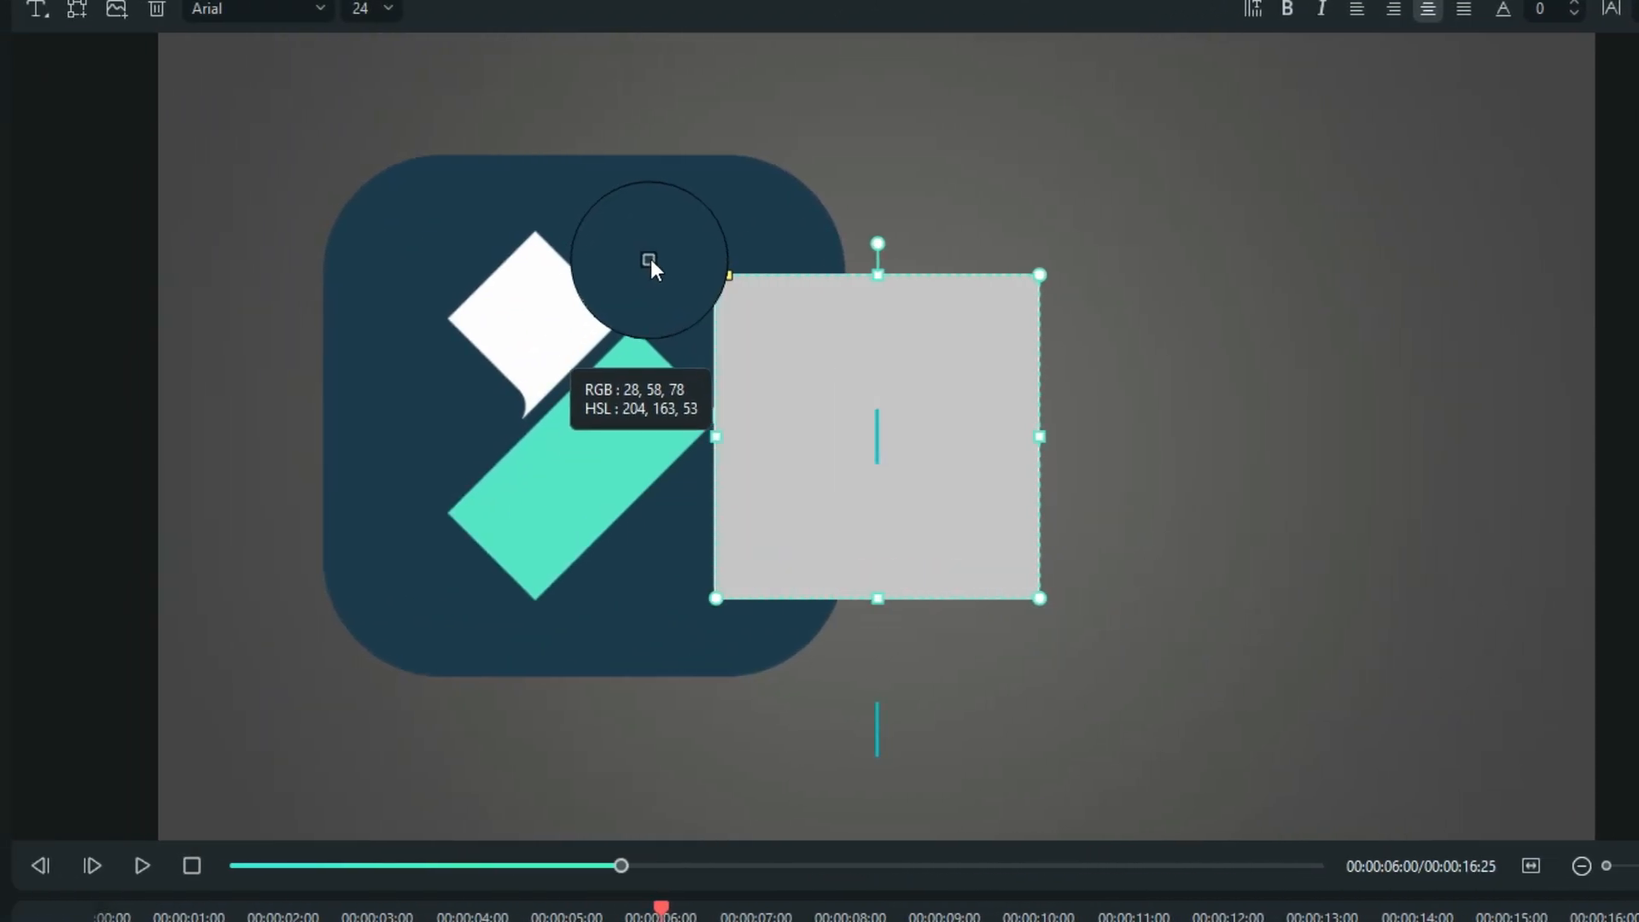
left_click(653, 249)
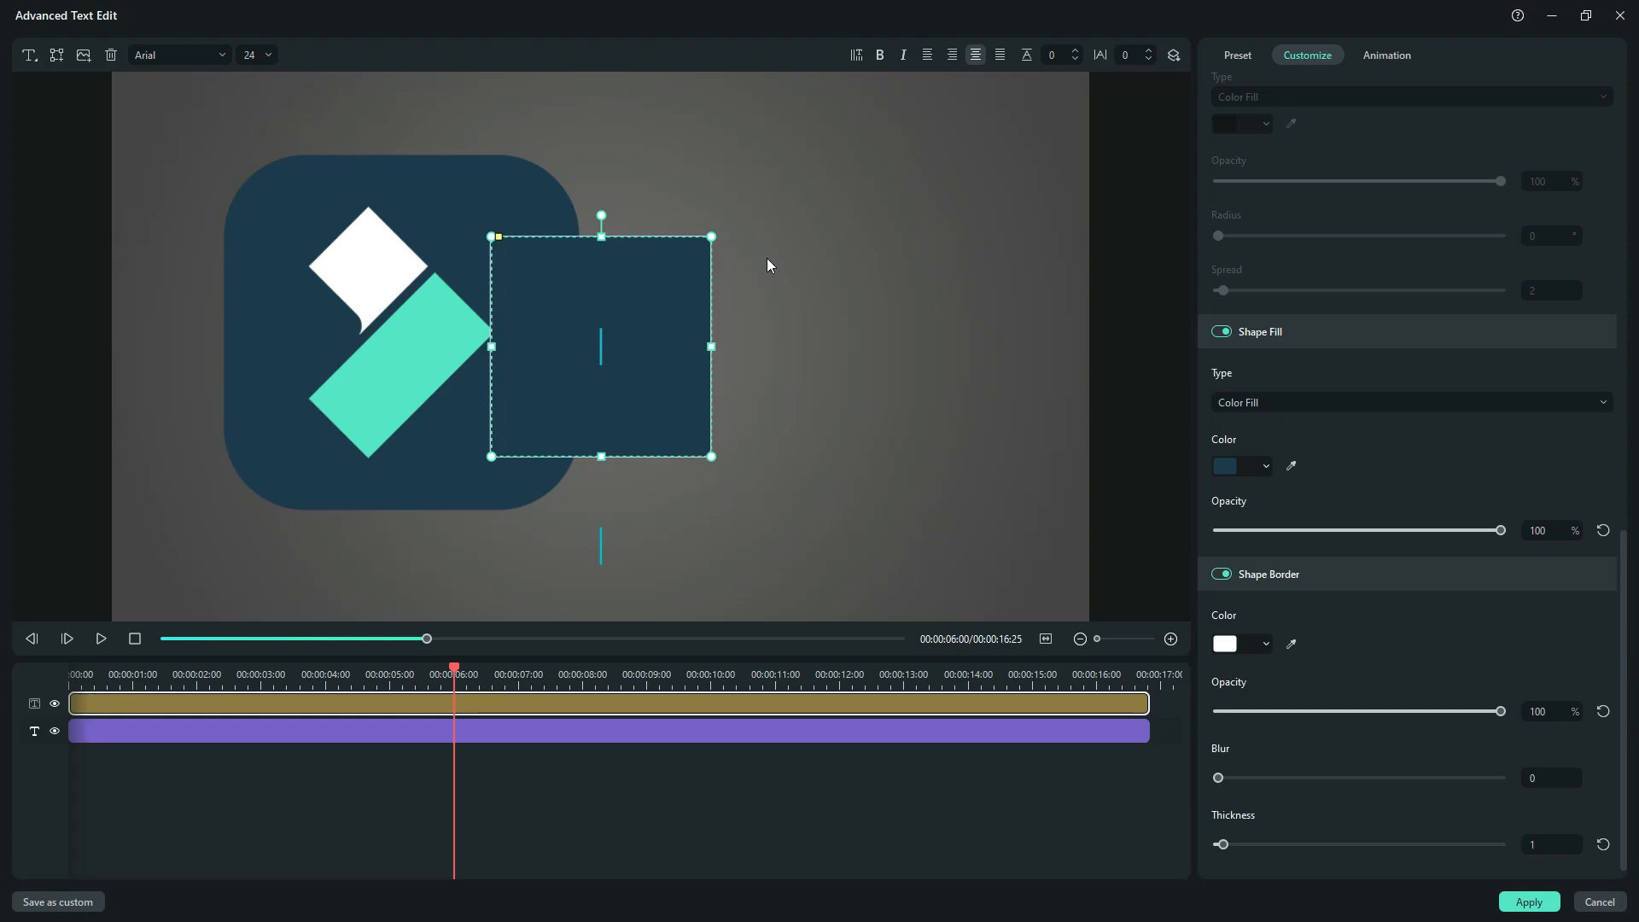
left_click(1221, 574)
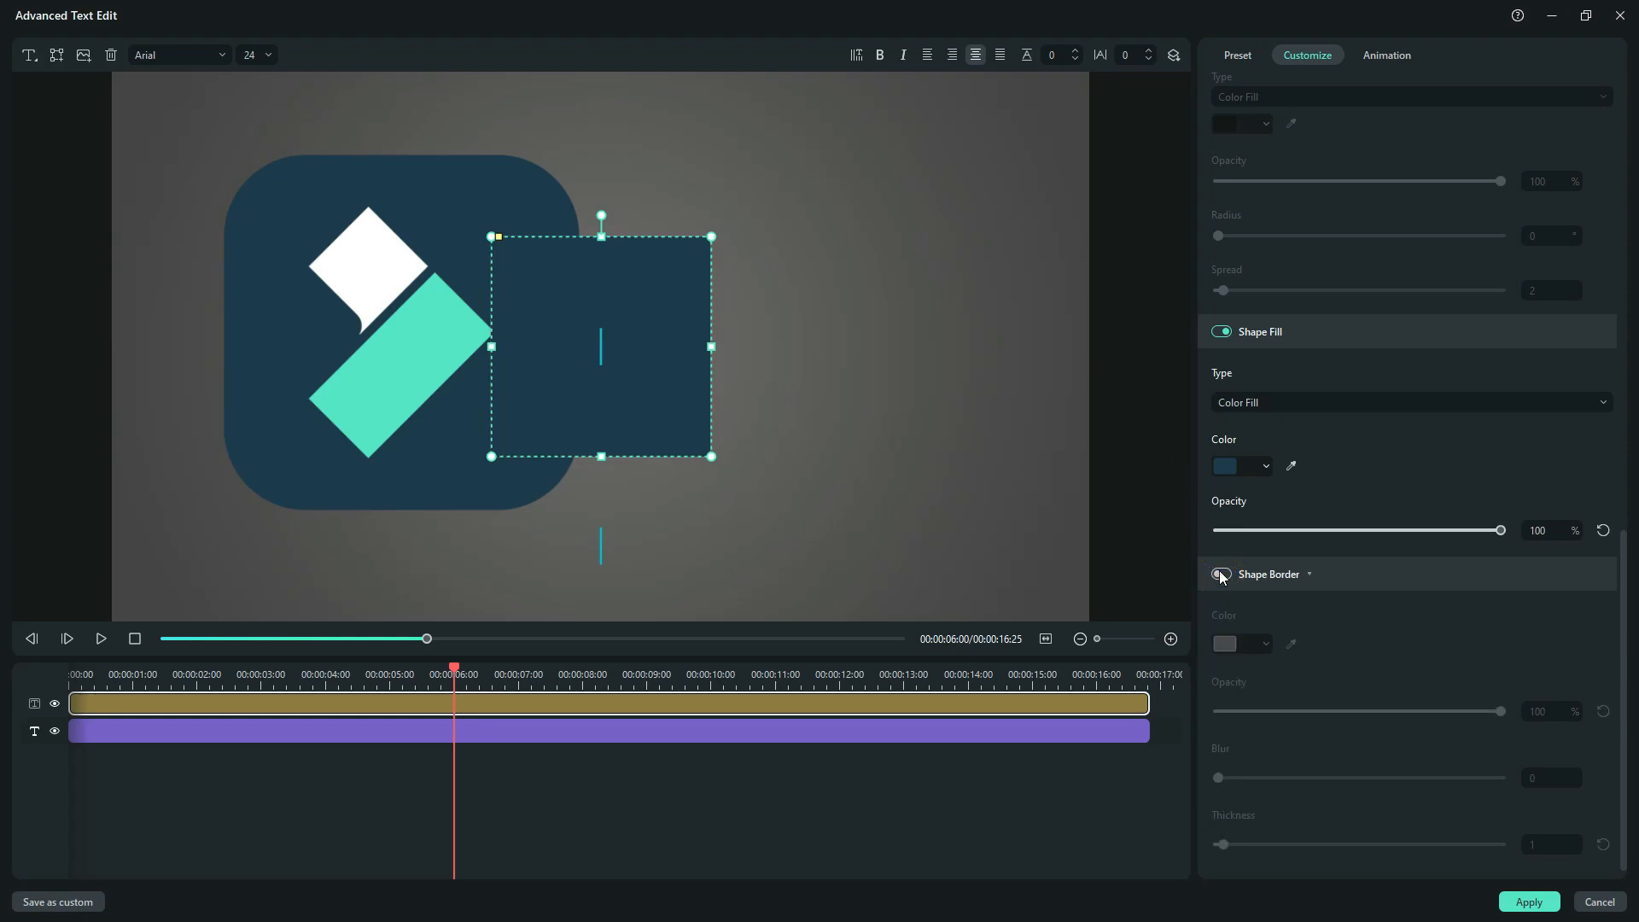
- Move the dark blue square to the frame's upper-left corner and enlarge it until it covers the entire frame
left_click_drag(622, 313, 227, 145)
left_click_drag(332, 292, 662, 621)
left_click_drag(662, 348, 1103, 433)
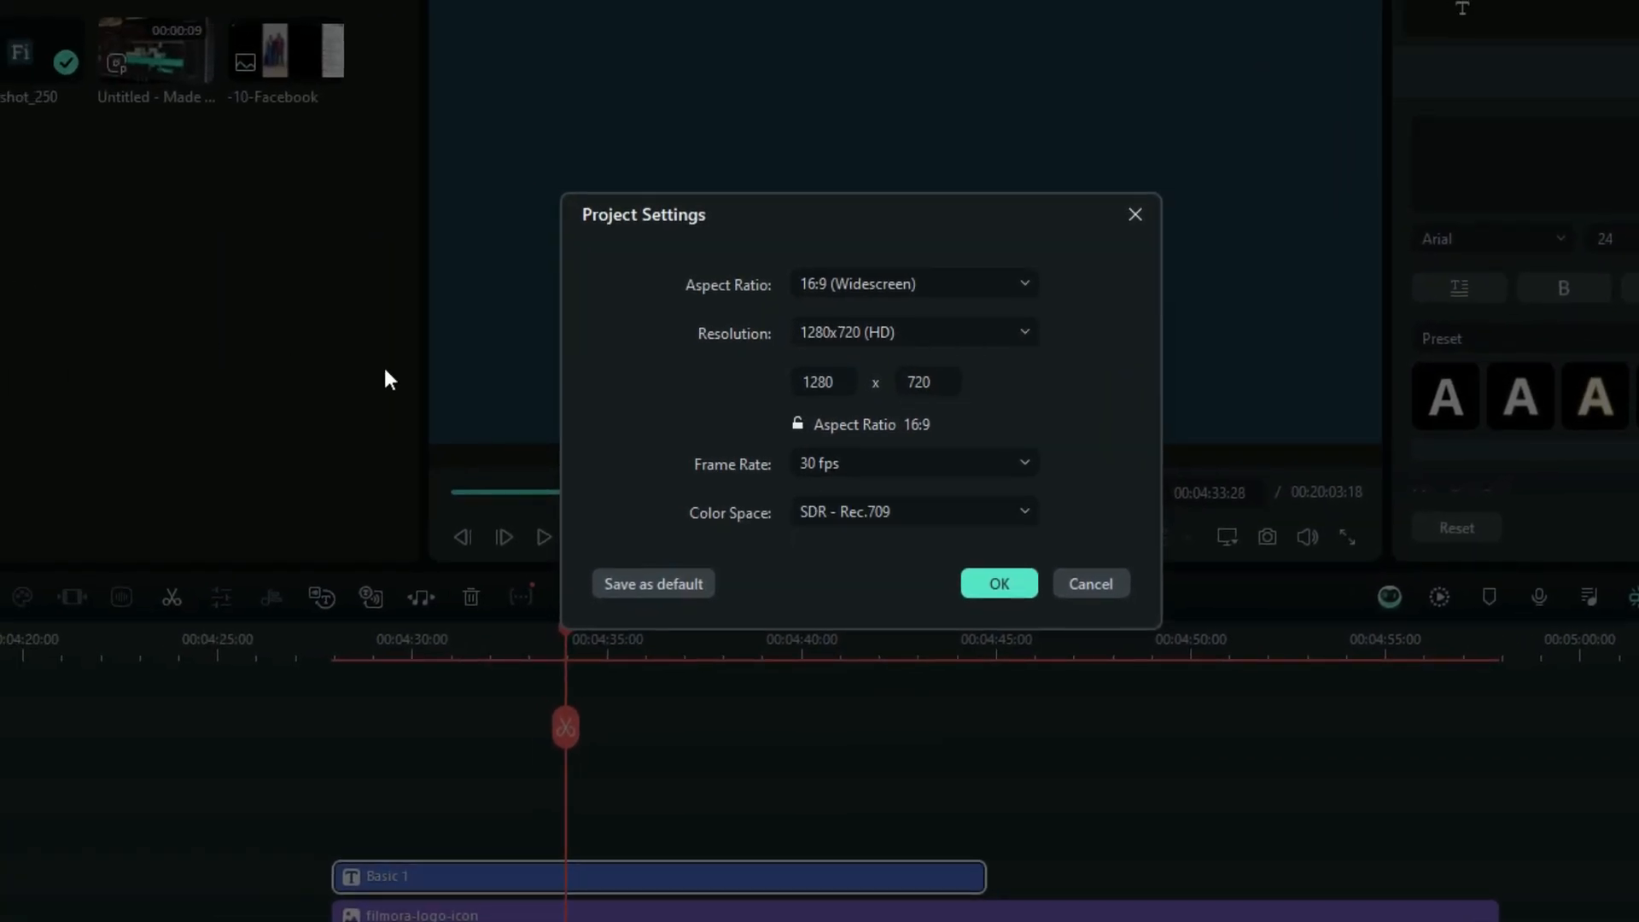
- Set the project resolution to 3840x2160 (4k UHD) and the frame rate to 60 fps
left_click(826, 342)
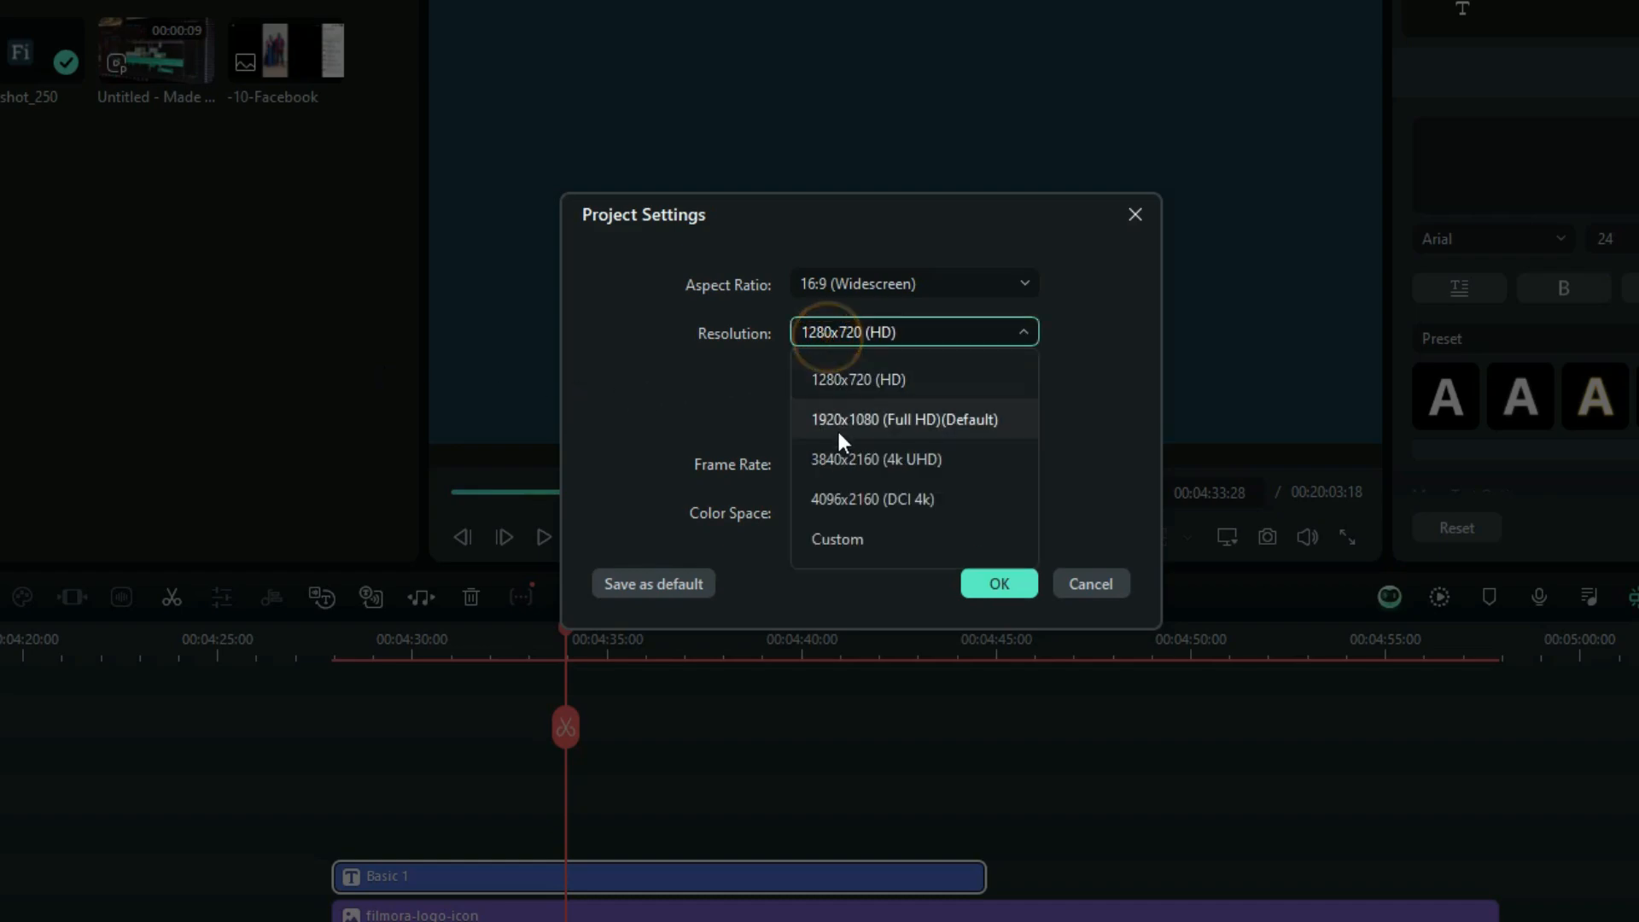
left_click(836, 456)
left_click(831, 463)
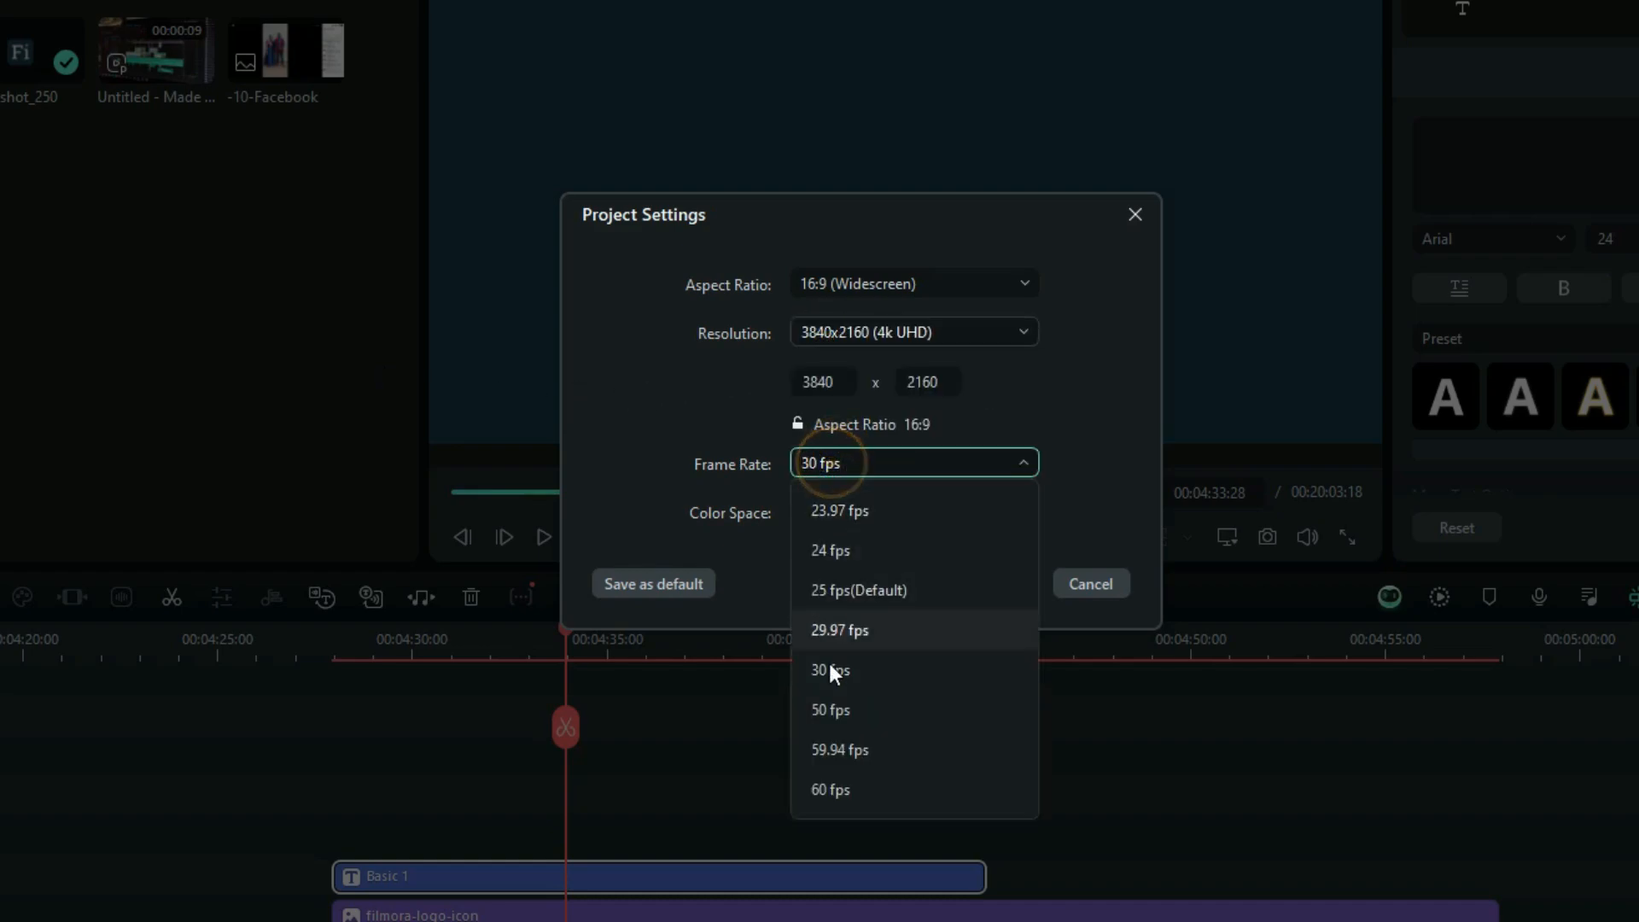
left_click(836, 789)
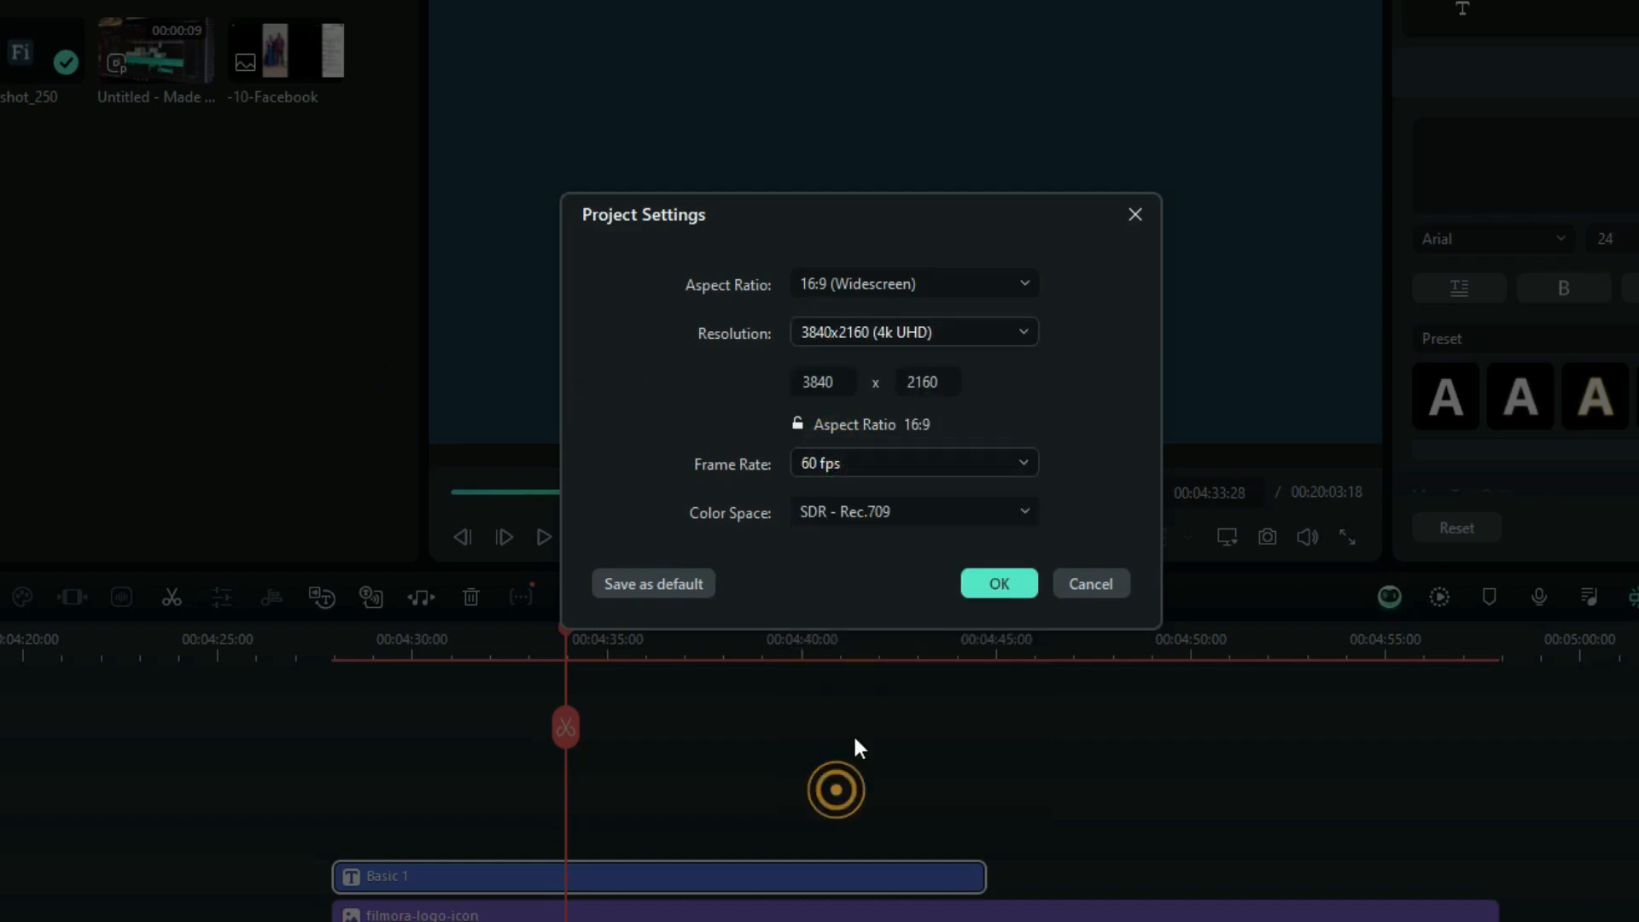
left_click(982, 584)
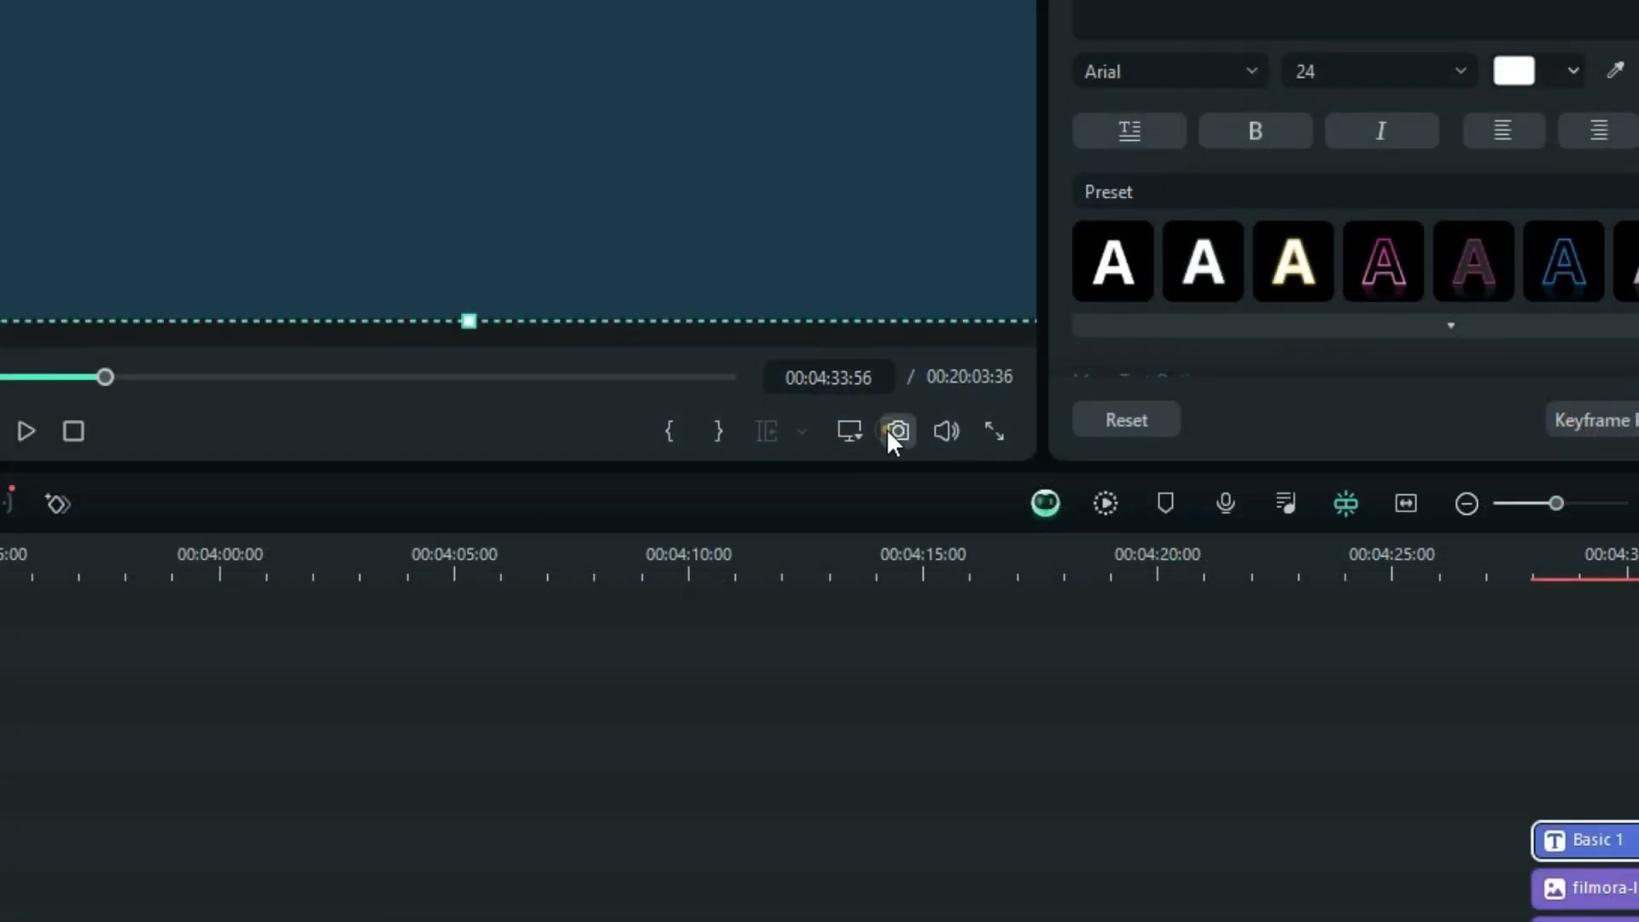
- Save a PNG snapshot of the solid dark blue frame to the project media
left_click(896, 431)
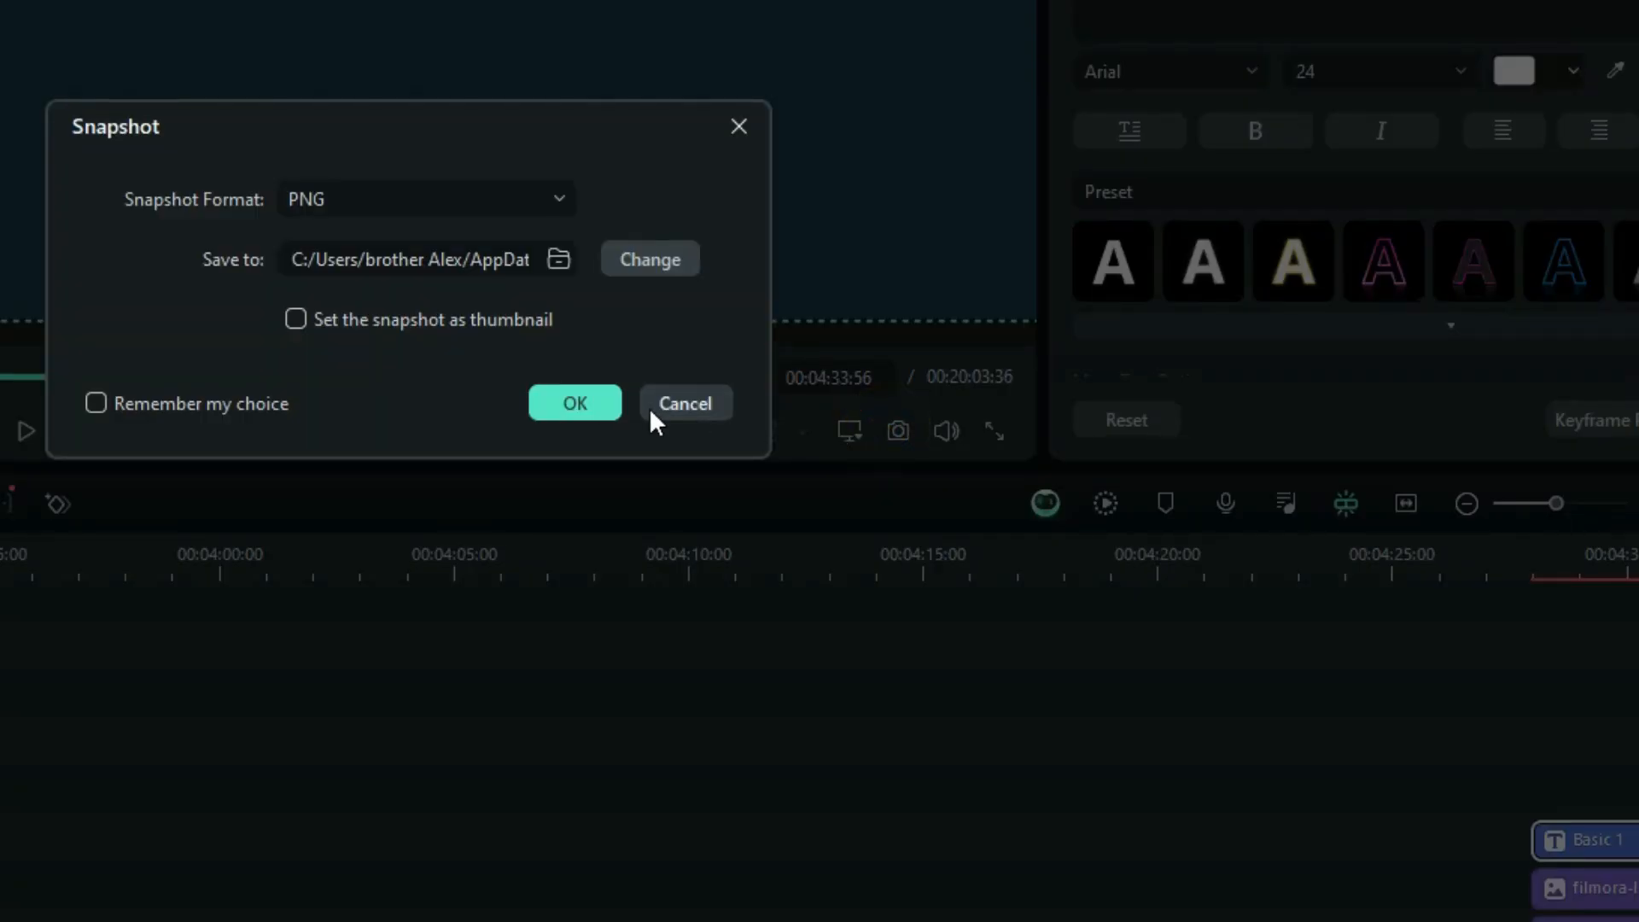
left_click(585, 398)
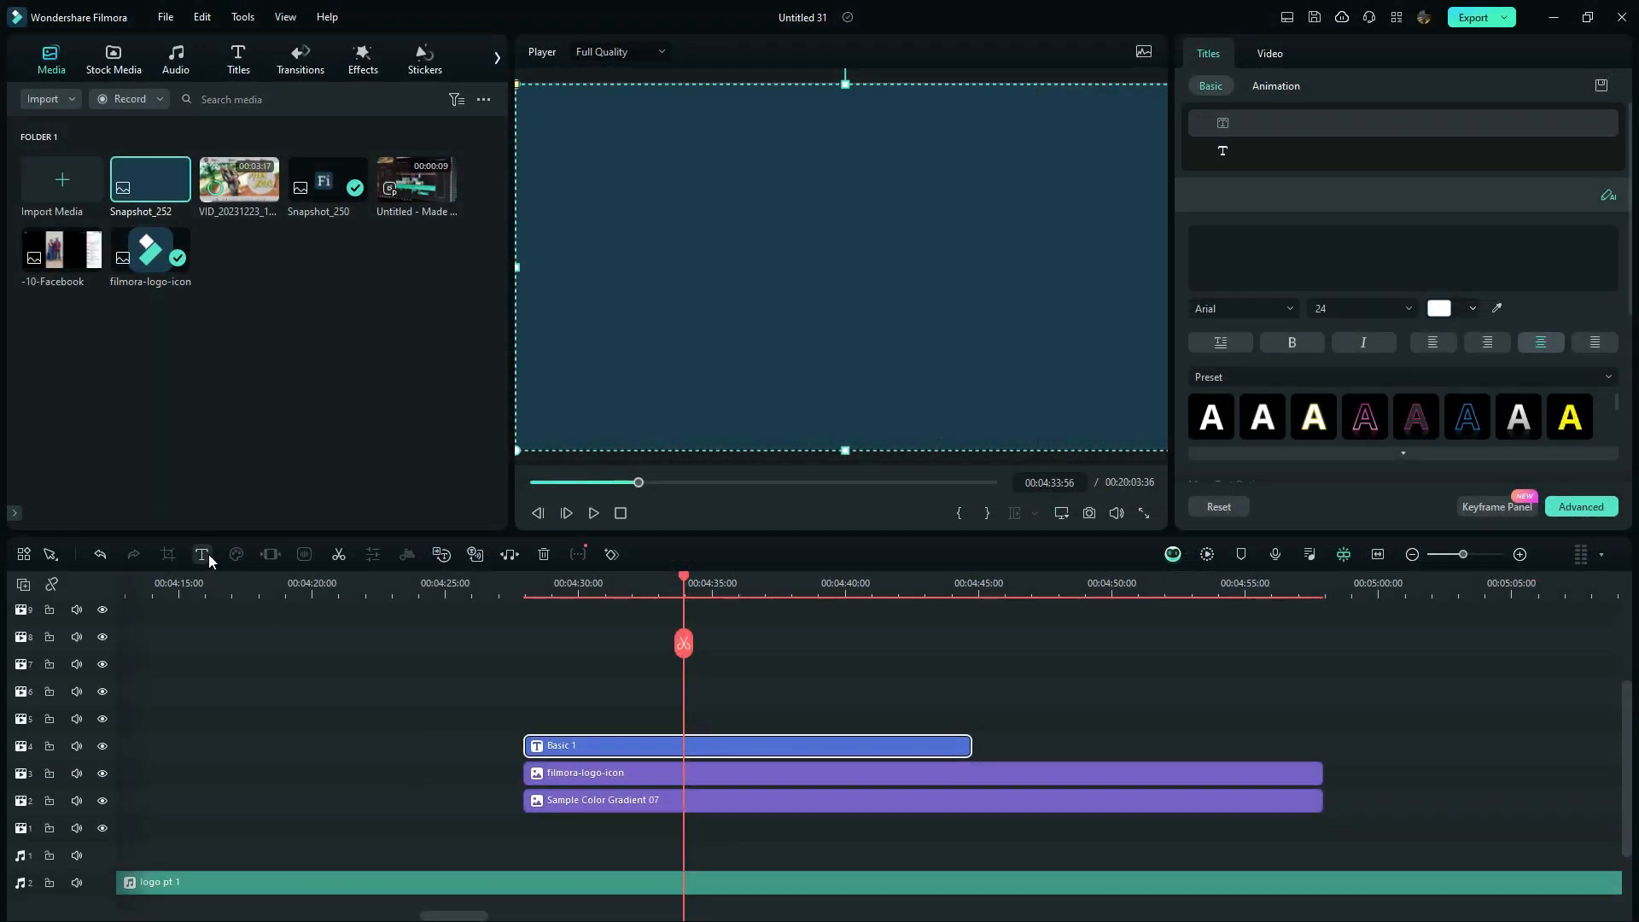
- Add a second Quick Text title on track 5, aligned with the start of the clips below
left_click(207, 556)
left_click(226, 582)
left_click_drag(700, 814, 587, 719)
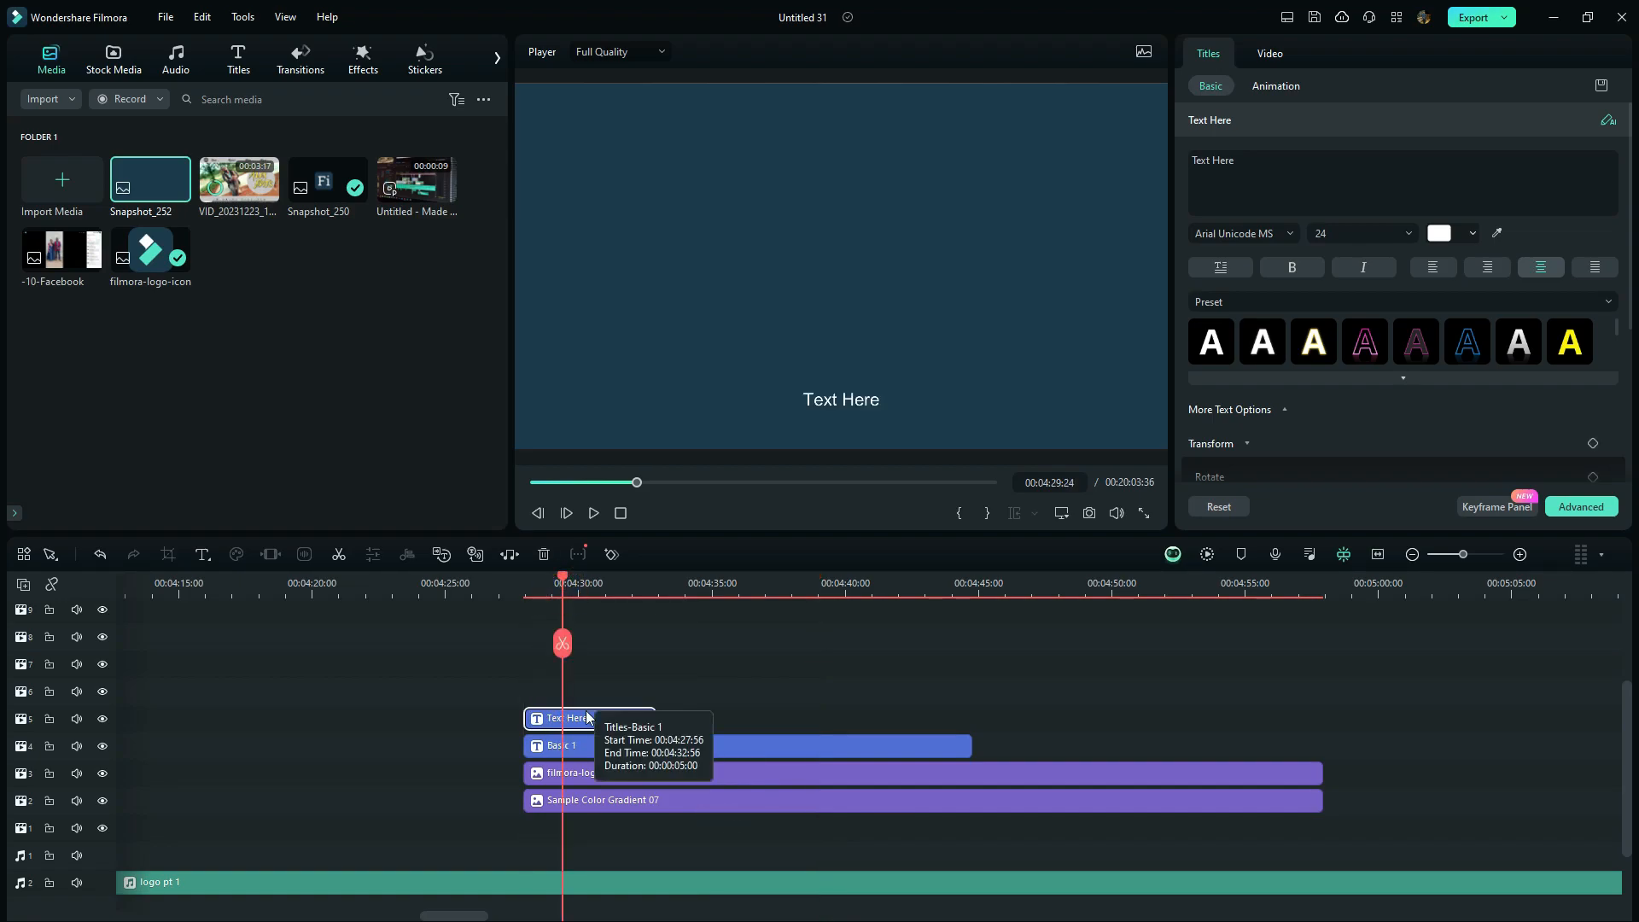
- In the new title's advanced editor, clear the placeholder text and insert a square shape without text
left_click(1583, 509)
key("BackSpace")
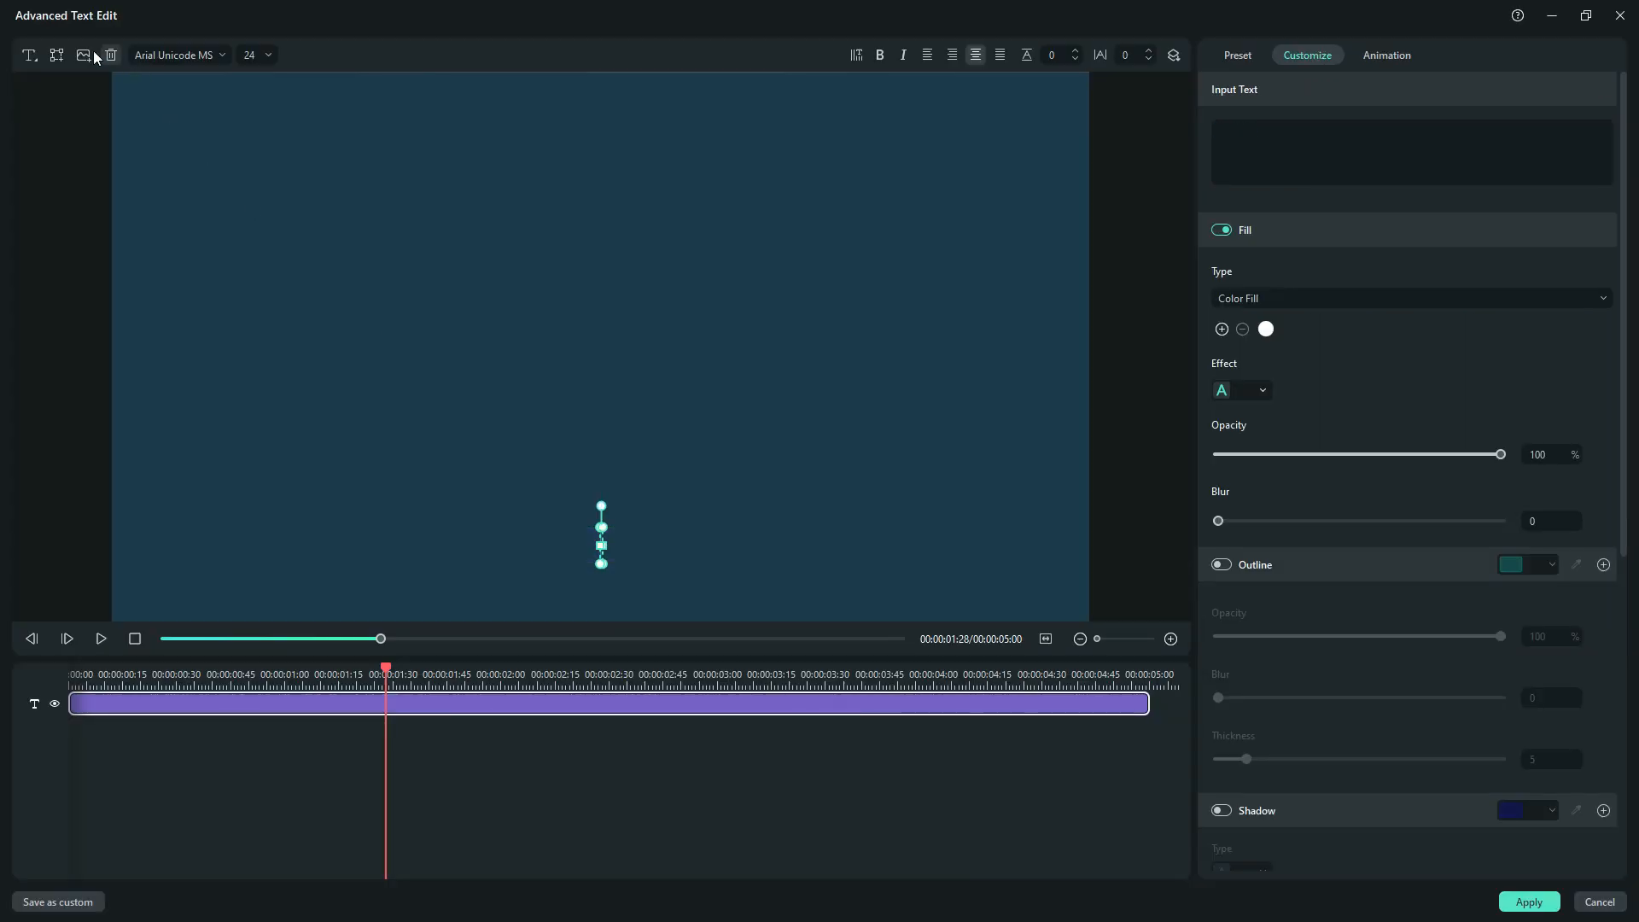
left_click(64, 58)
double_click(589, 346)
key("BackSpace")
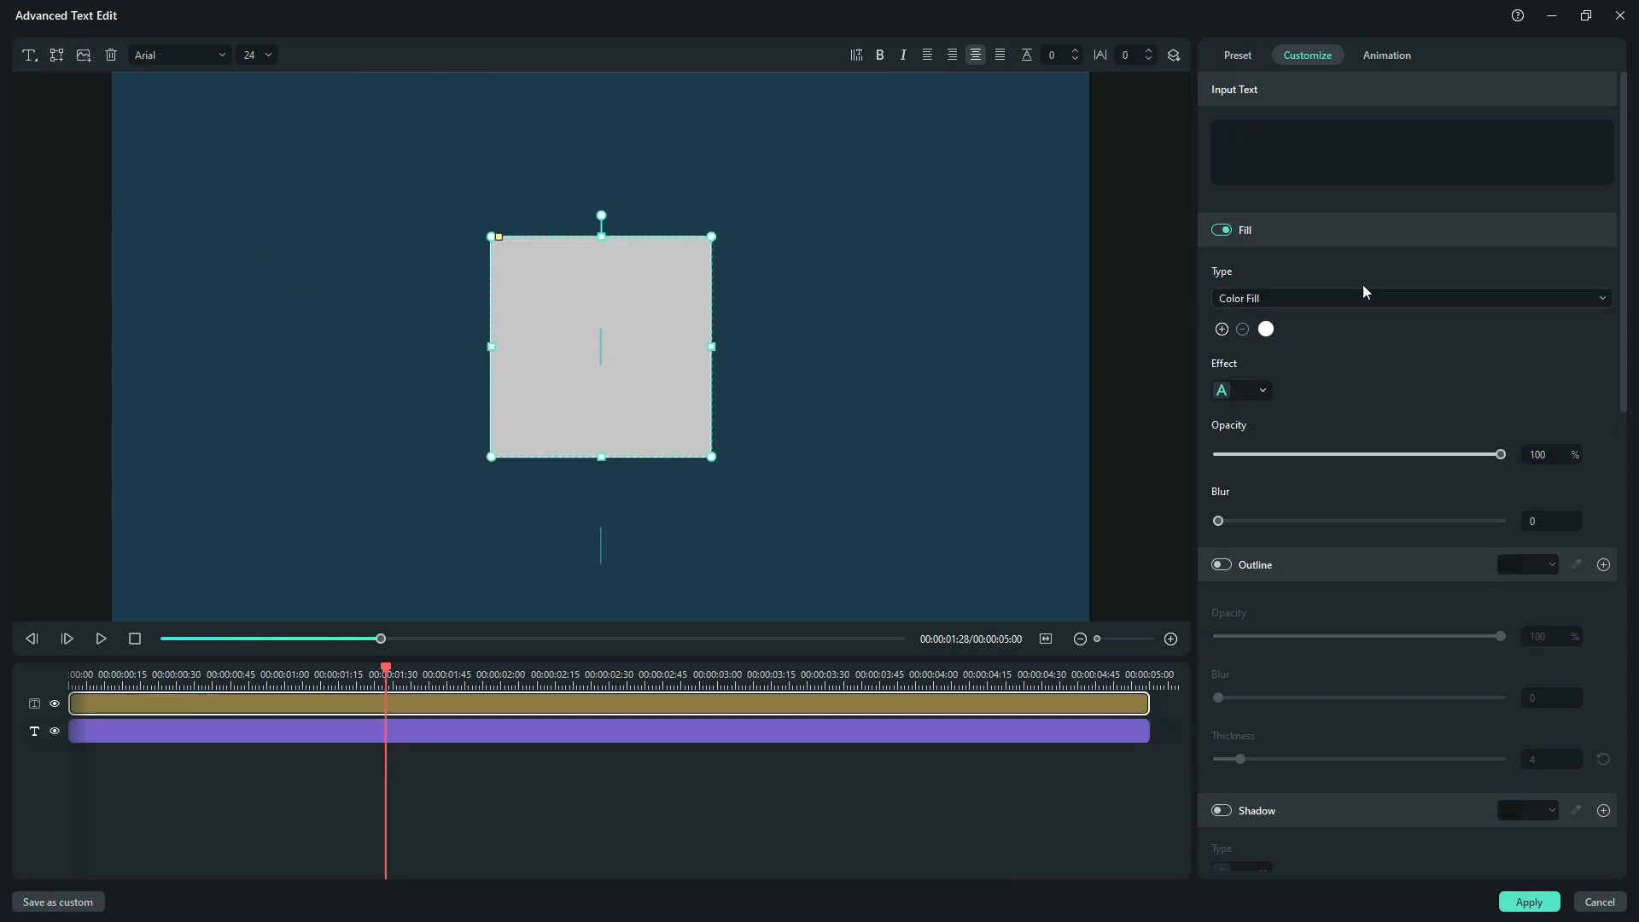
- Fill the new square with a turquoise colour (RGB 85, 229, 197) sampled from the screen
left_click_drag(1622, 214, 1620, 537)
scroll(1550, 574, "down", 3)
left_click(1287, 464)
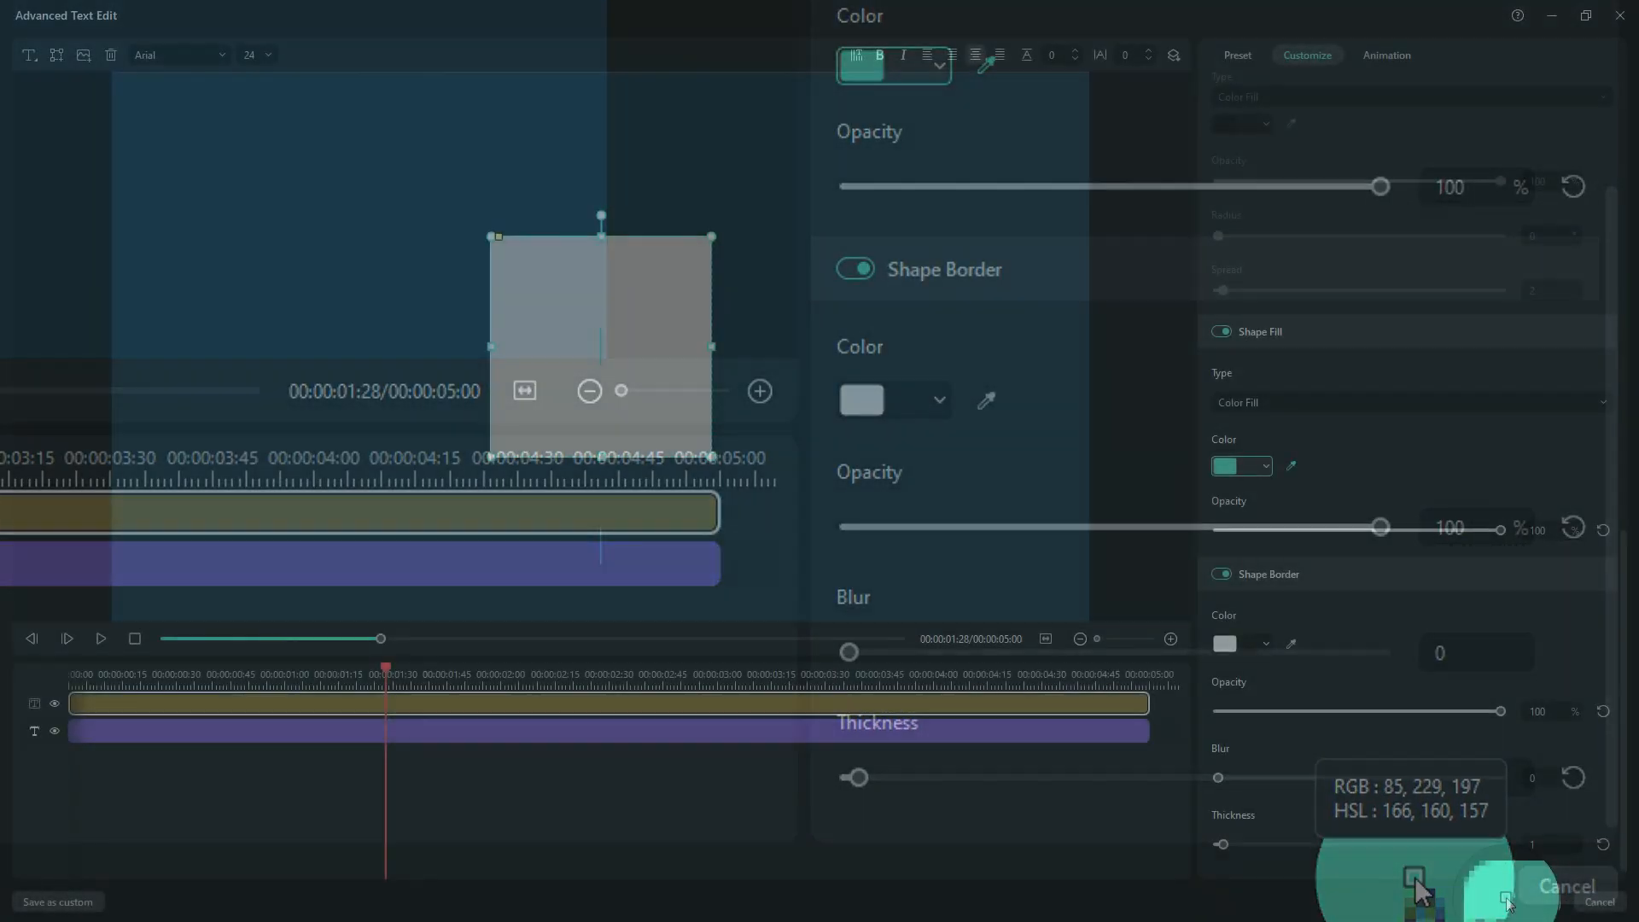
left_click(1391, 889)
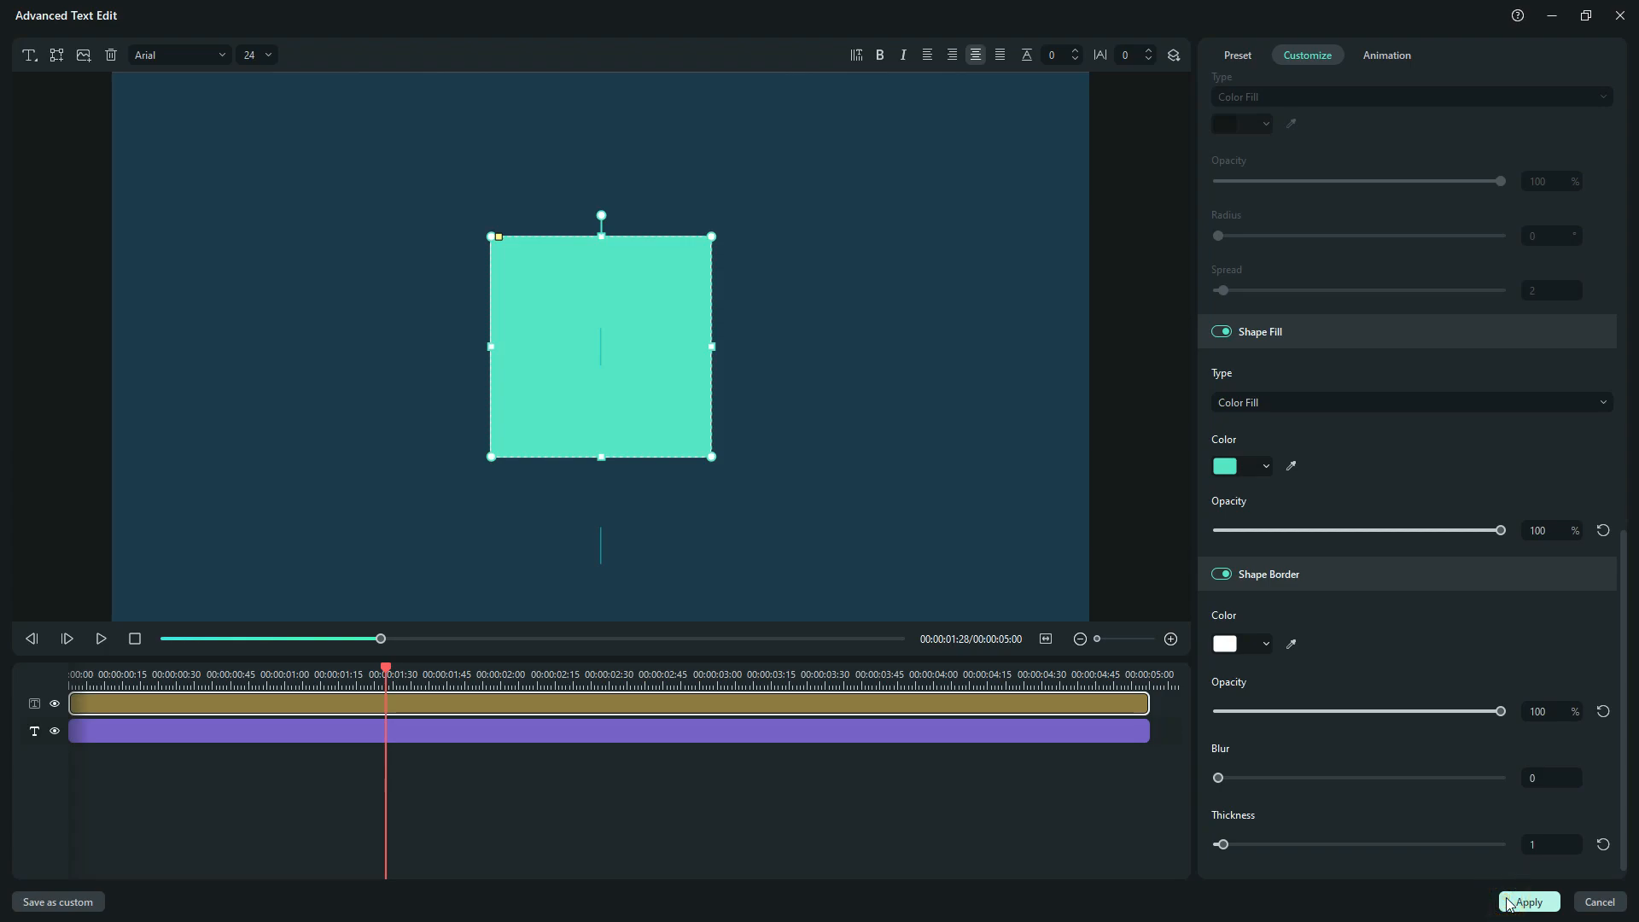
- Turn off the turquoise square's border and enlarge it to cover the whole frame, applying the changes
left_click_drag(583, 297, 238, 164)
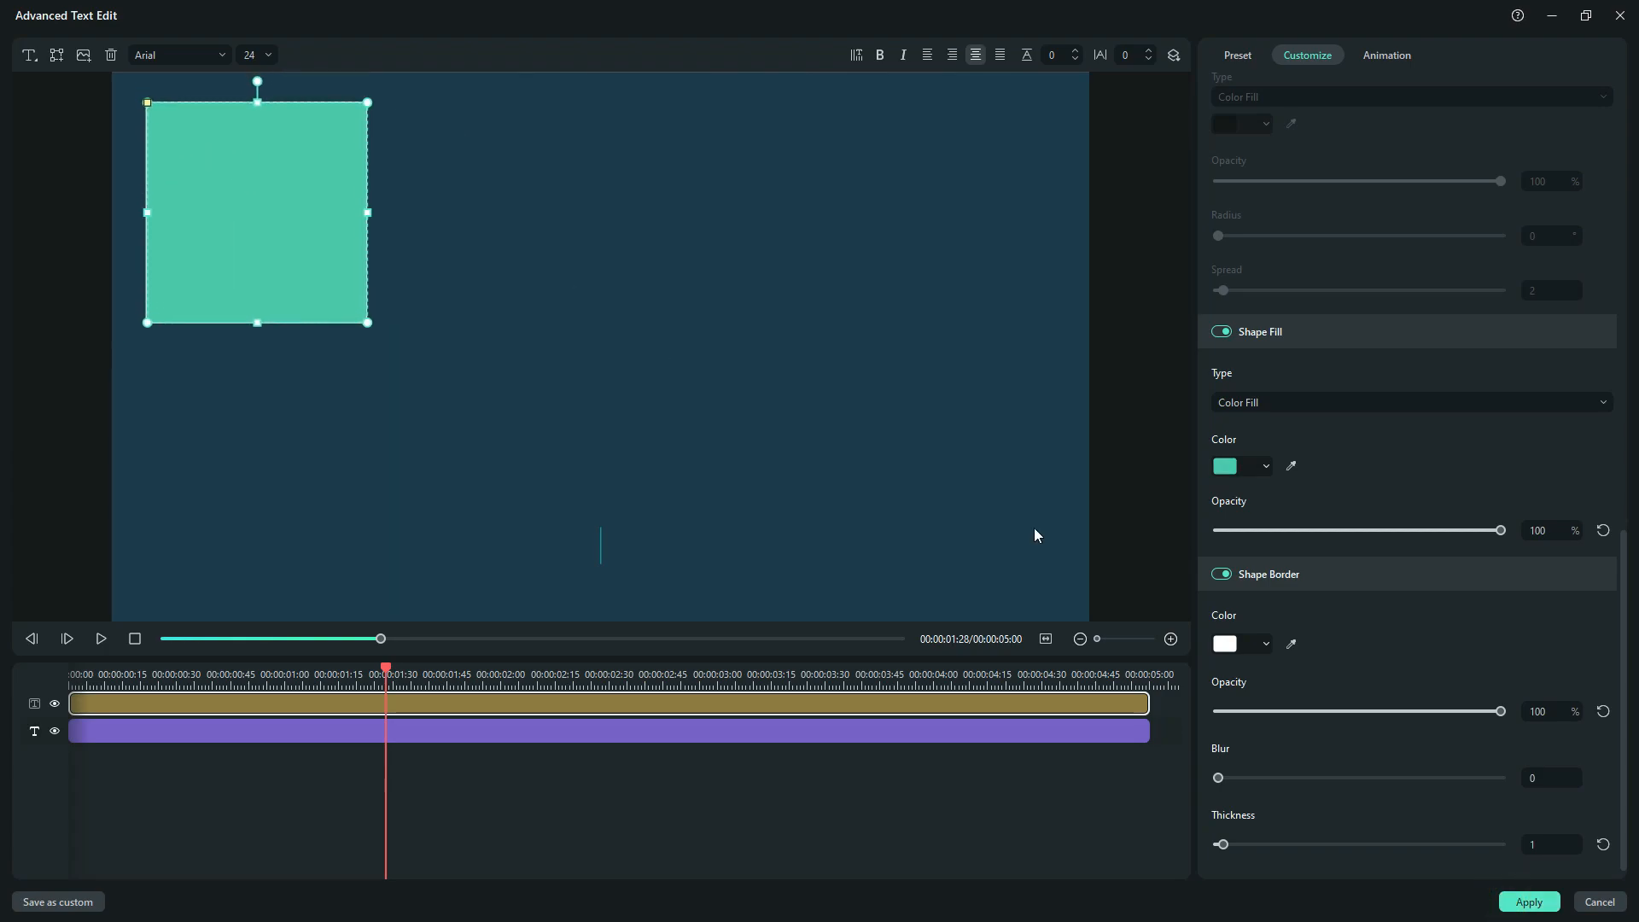
left_click(1222, 573)
left_click_drag(365, 322, 774, 732)
left_click_drag(567, 483, 474, 391)
left_click_drag(682, 326, 1036, 354)
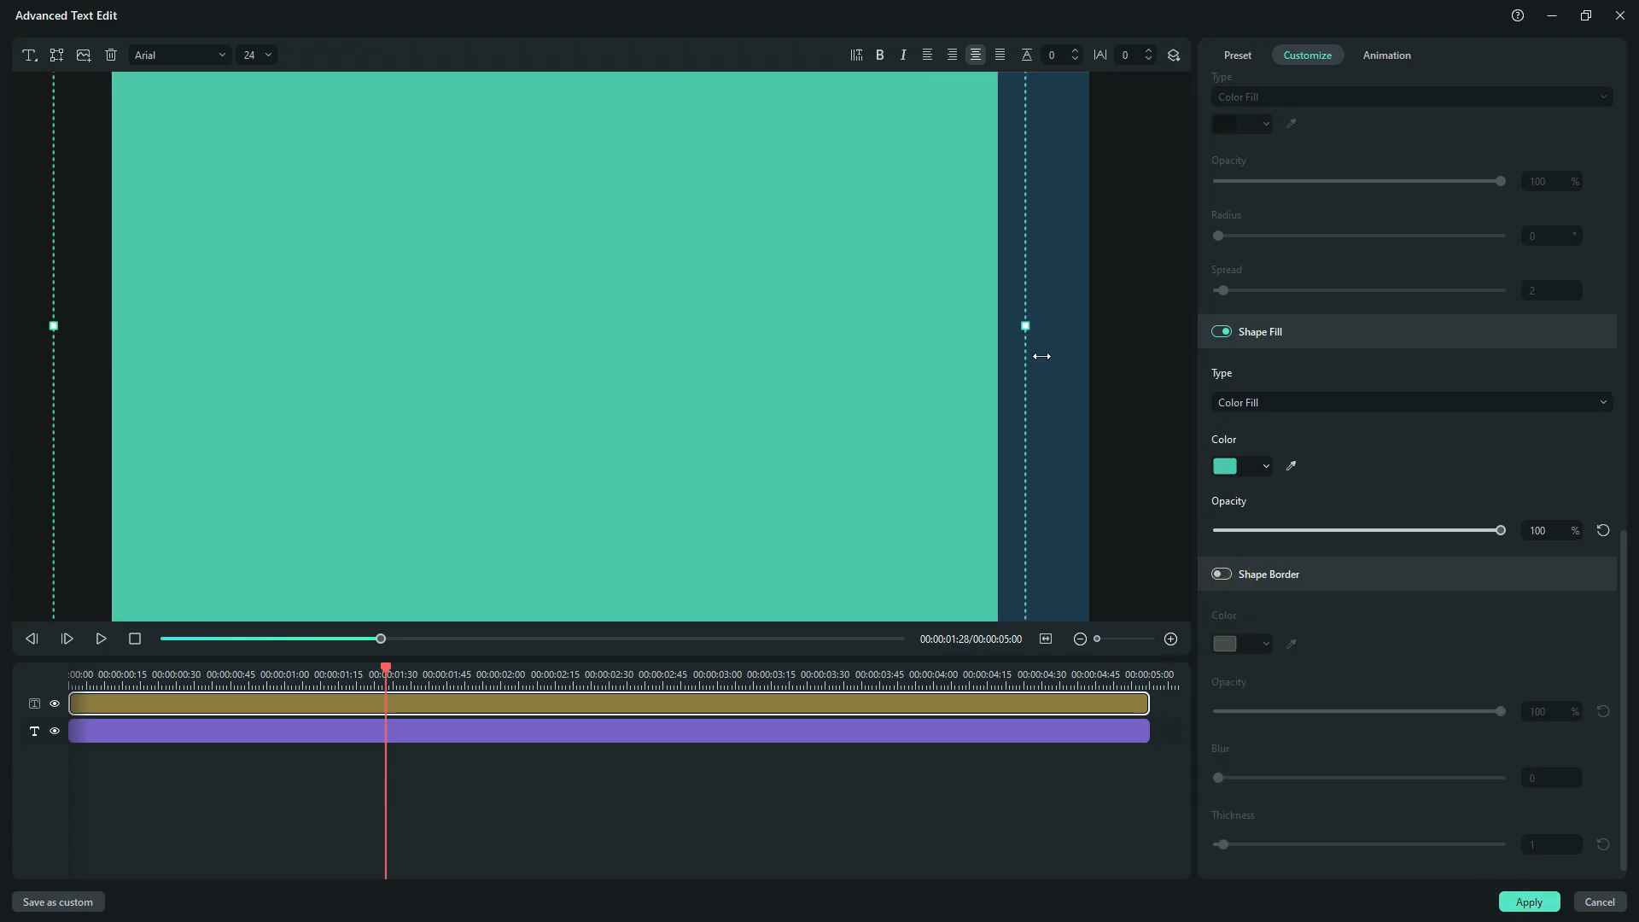
left_click(1529, 902)
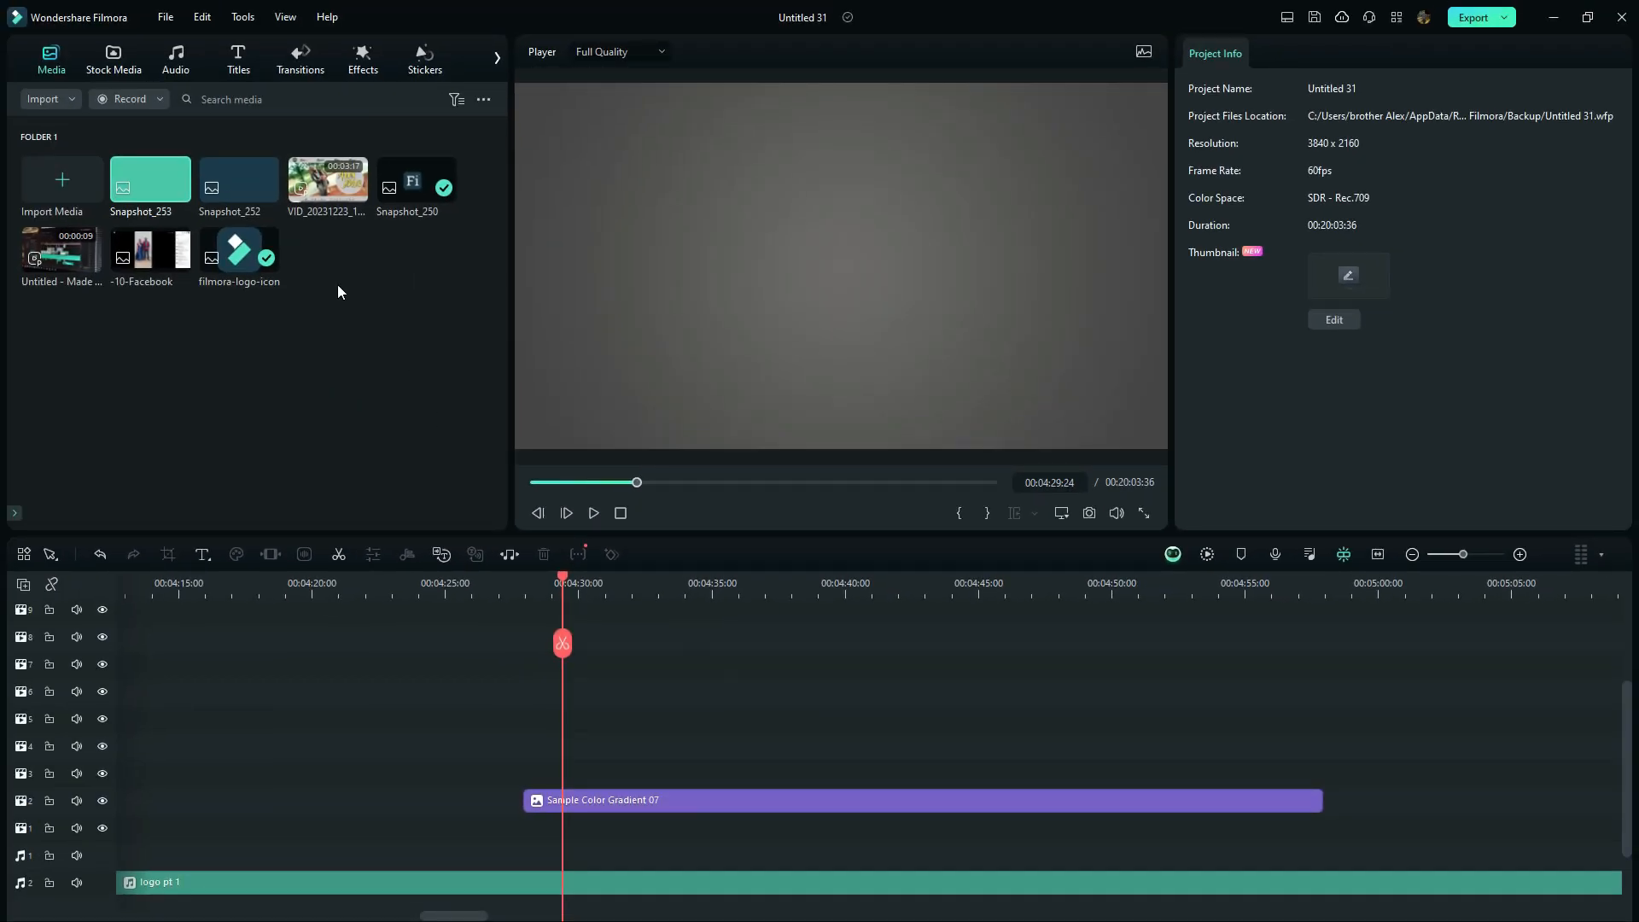
- Place Snapshot_252 on track 3 and Snapshot_253 on track 4, both aligned with the start of the Sample Color Gradient 07 clip
left_click_drag(242, 181, 523, 749)
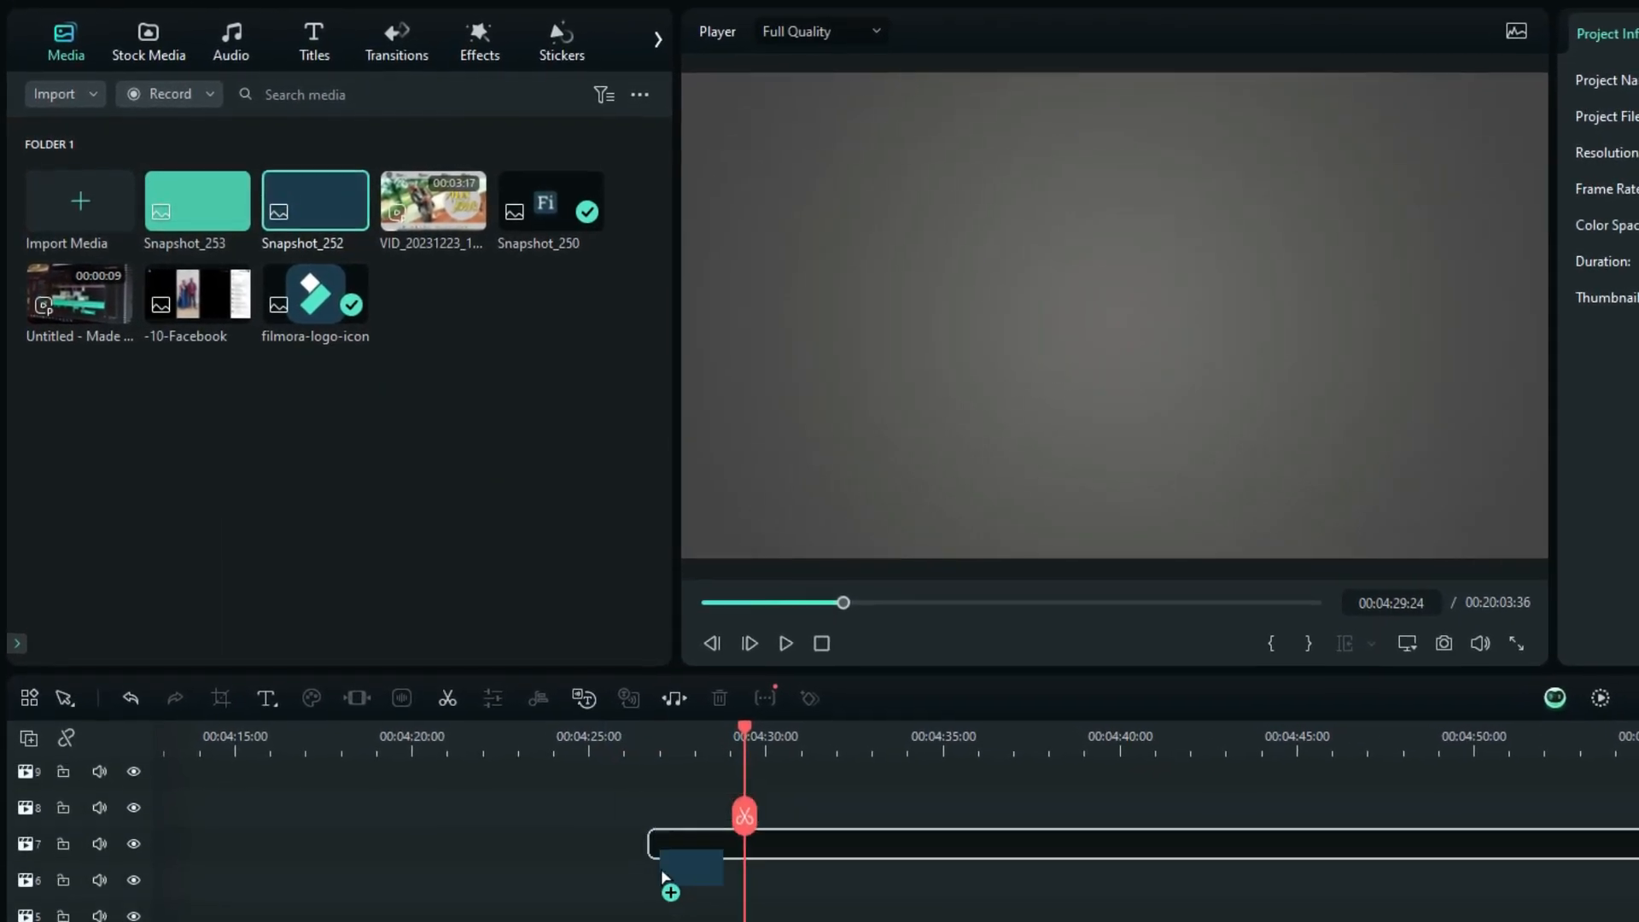
left_click_drag(656, 915, 659, 921)
left_click_drag(526, 768, 526, 770)
left_click_drag(151, 180, 524, 739)
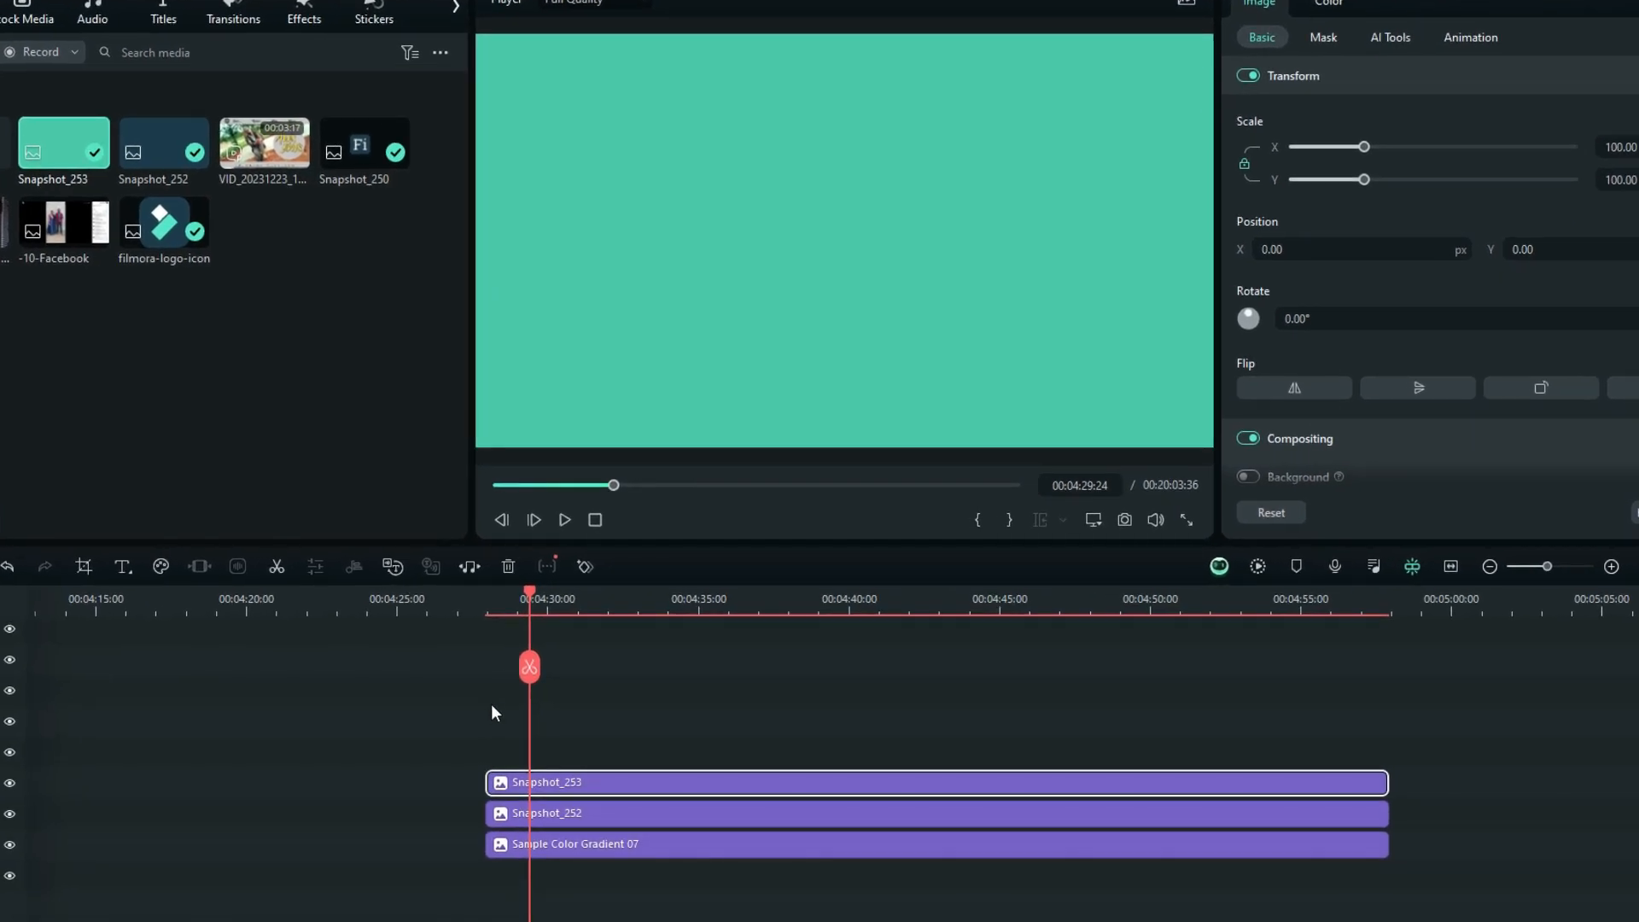
- Apply a rectangle mask to the Snapshot_253 clip and reduce its height to a thin horizontal bar
left_click(559, 787)
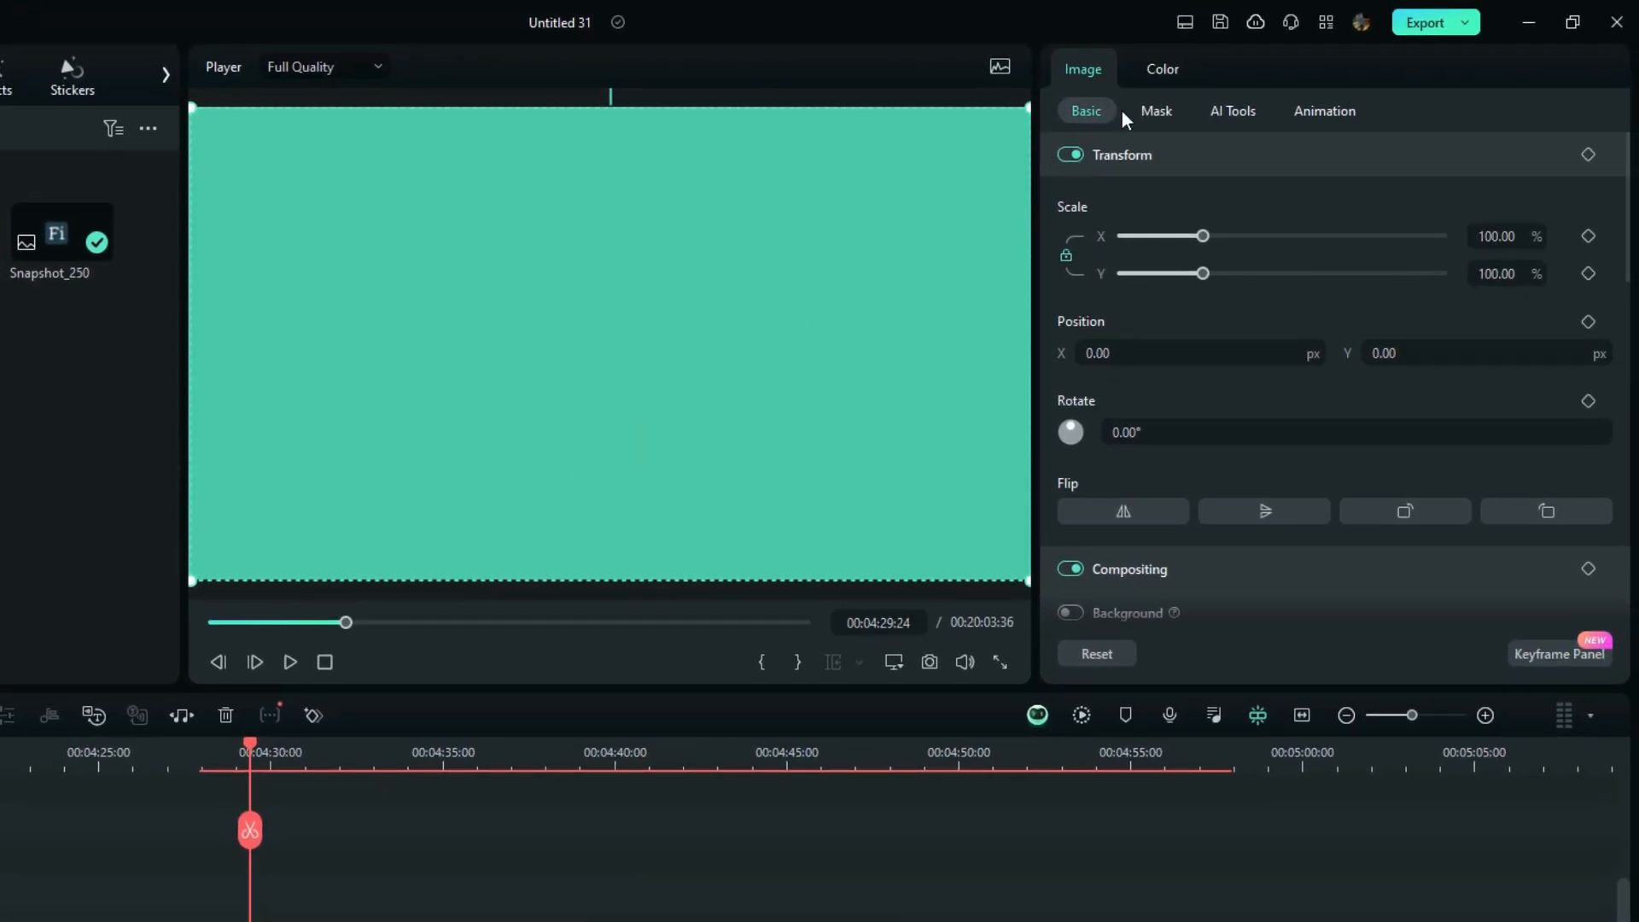
left_click(1147, 113)
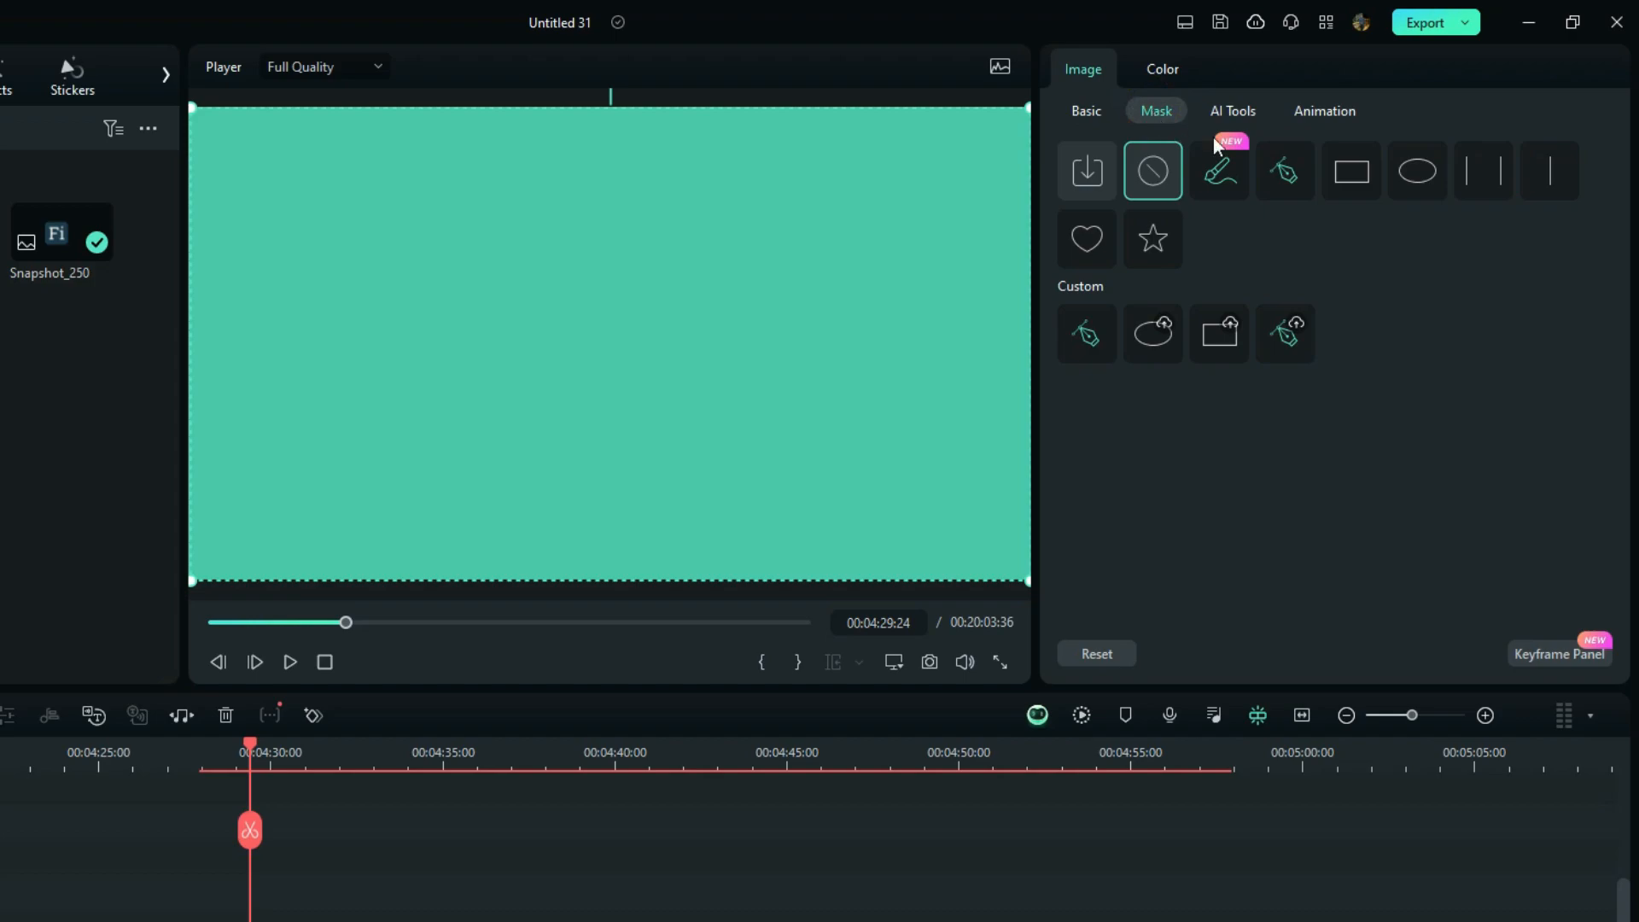
left_click(1358, 188)
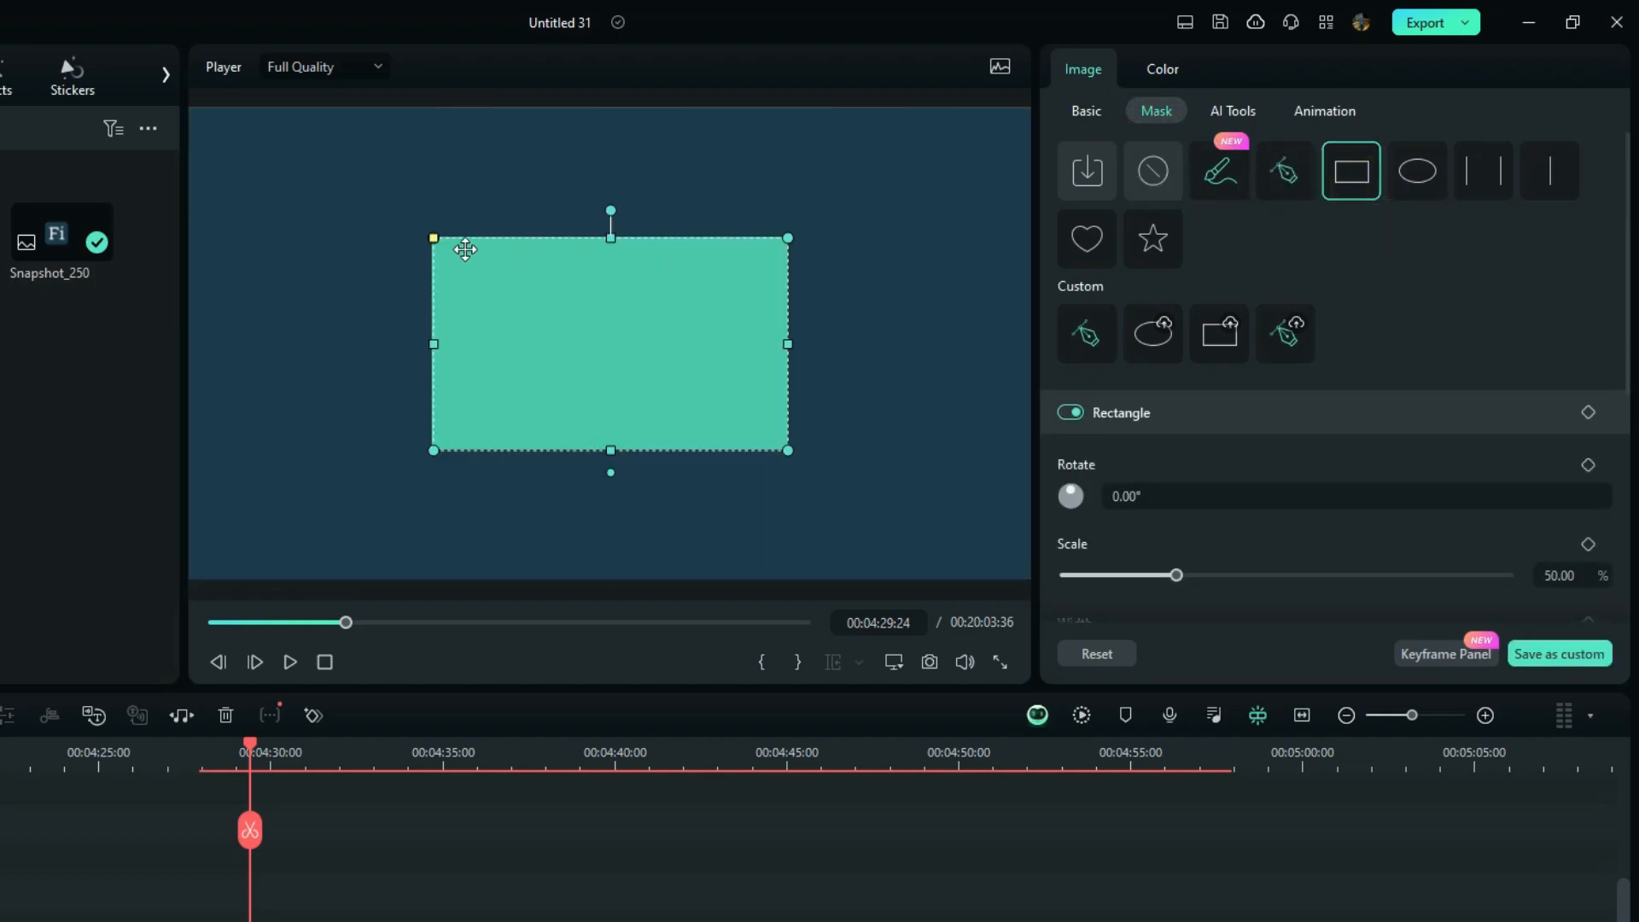
left_click_drag(466, 249, 467, 351)
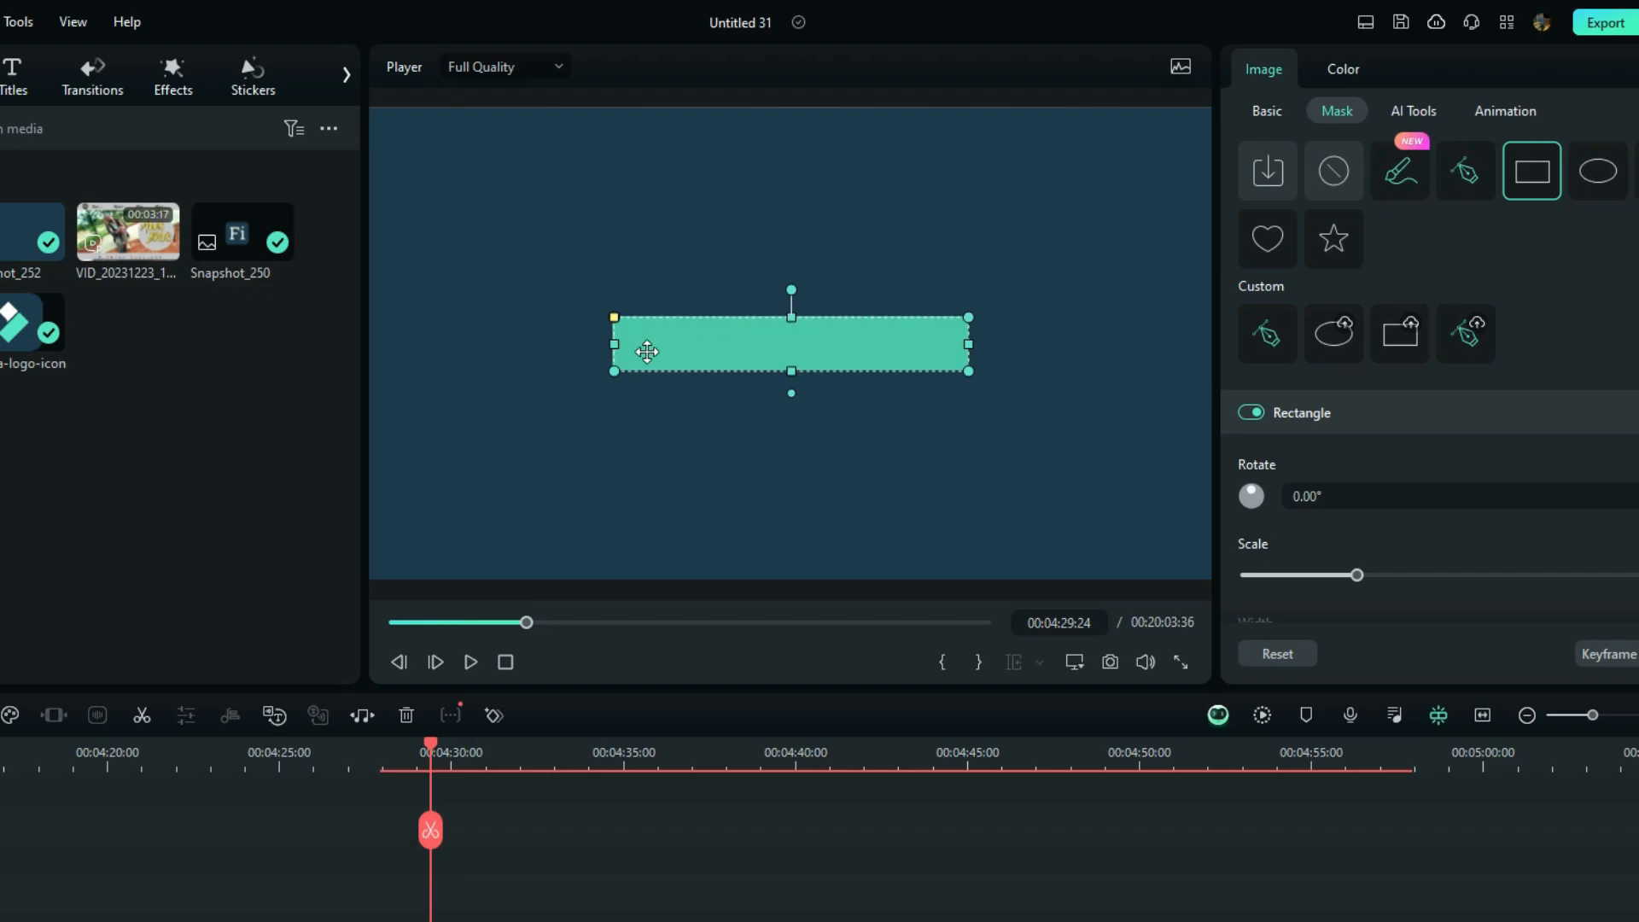
- Narrow the turquoise rectangle mask and rotate it to -51.90° so it forms a slanted bar, and offset it from the centre
left_click_drag(615, 344, 695, 344)
left_click_drag(792, 291, 791, 380)
left_click(790, 422)
left_click(879, 472)
left_click(785, 384)
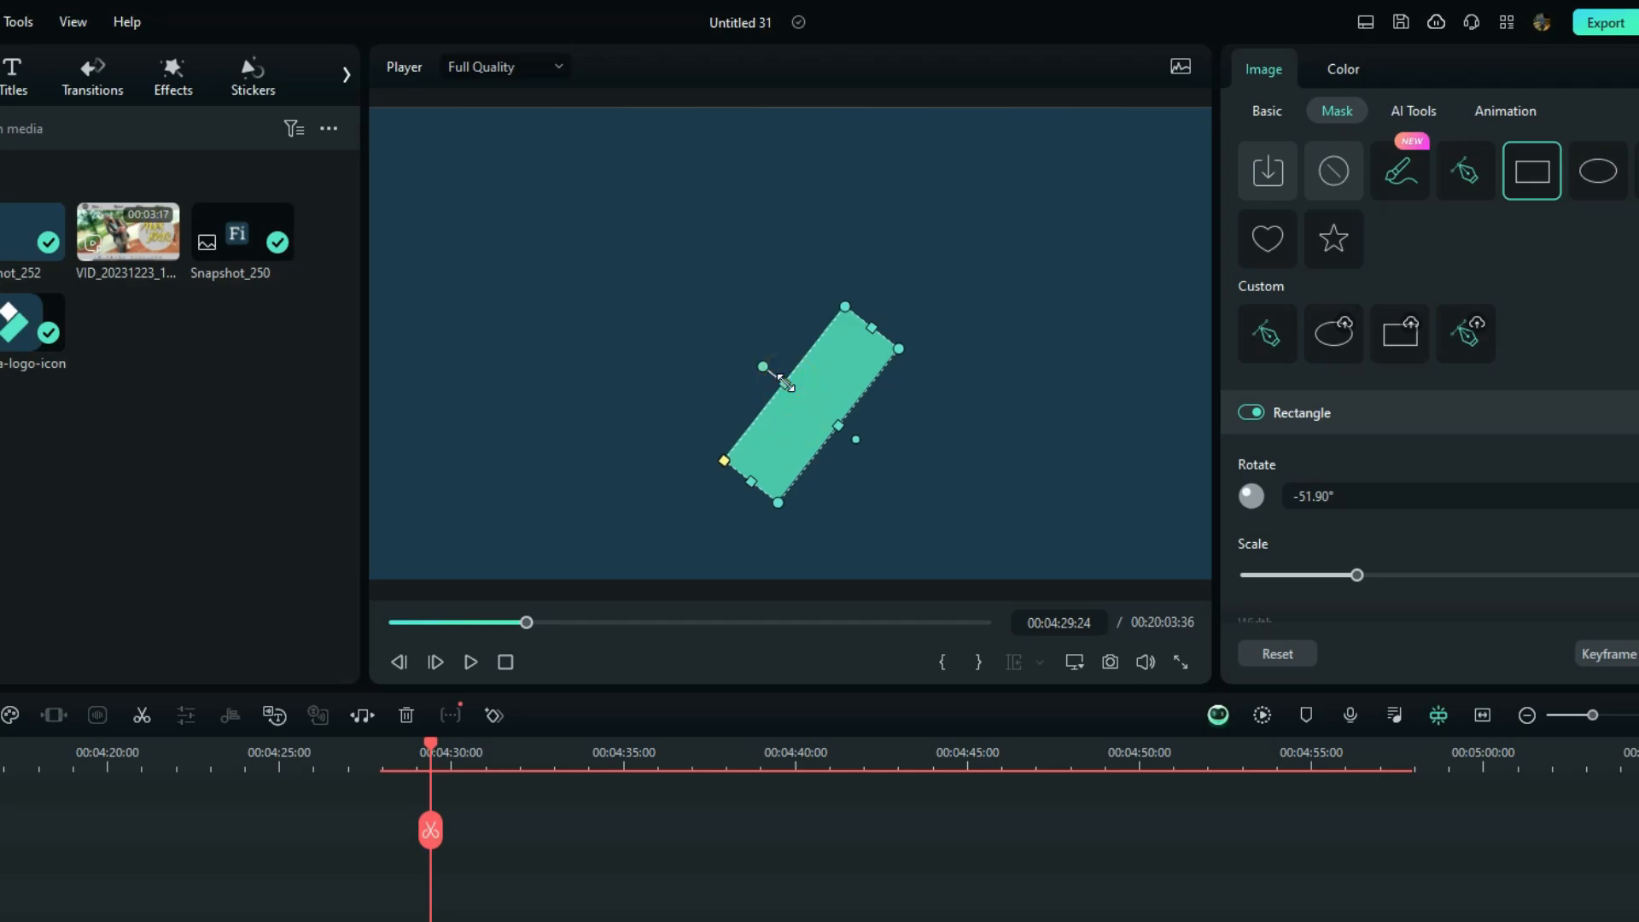
left_click(726, 538)
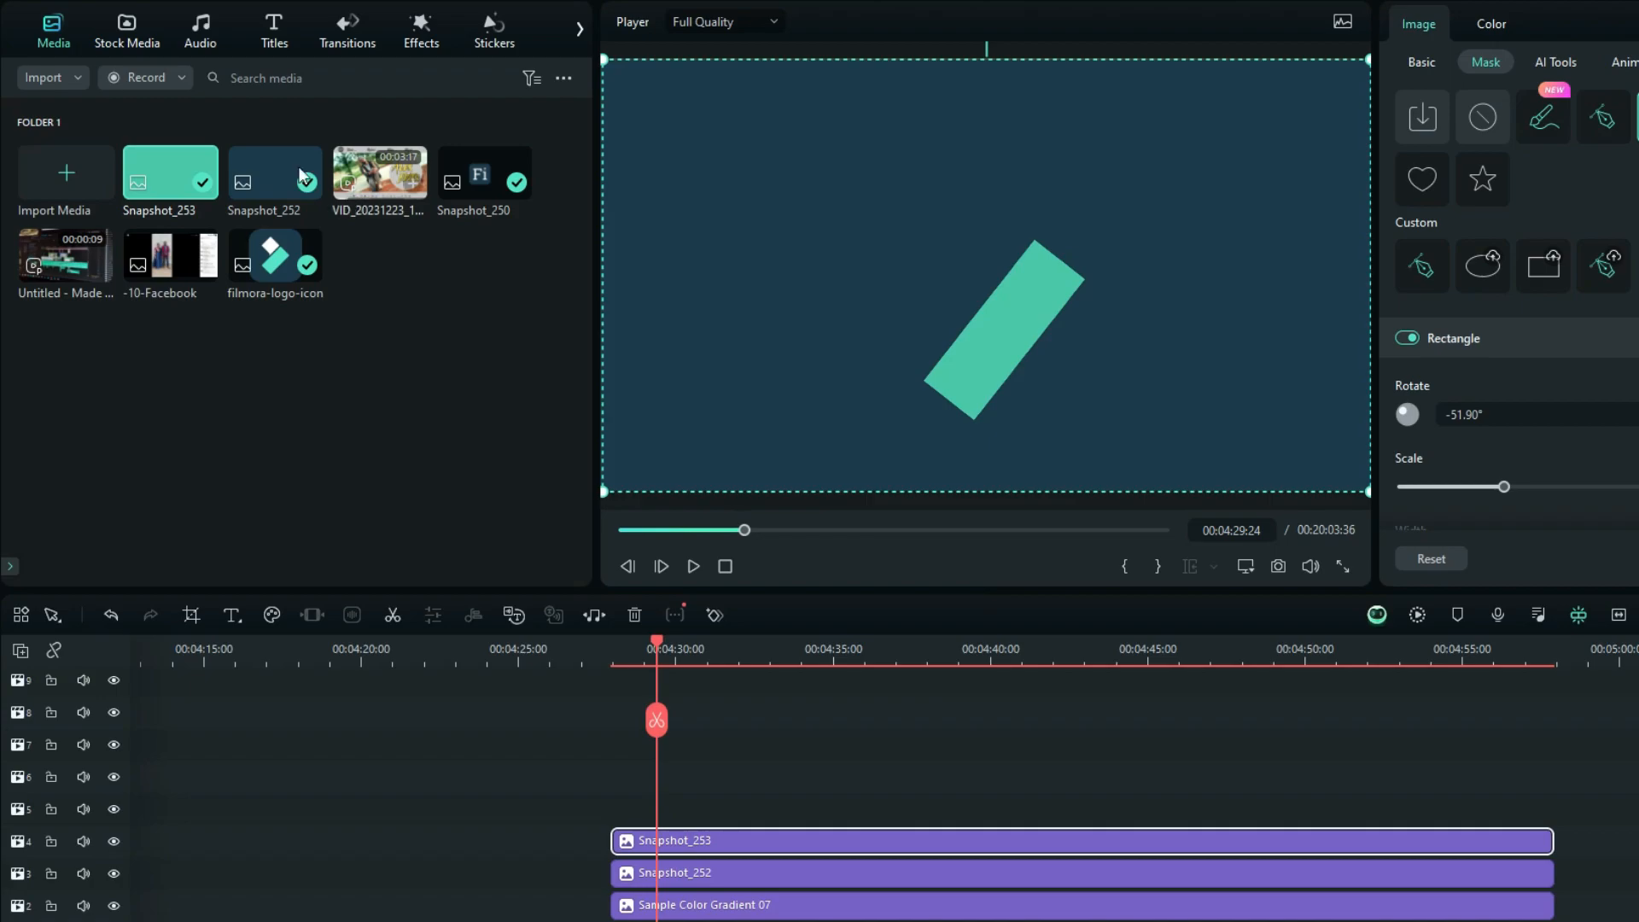
- Place the downloaded White stock background on track 5, aligned with the start of the Snapshot_253 clip
left_click(130, 34)
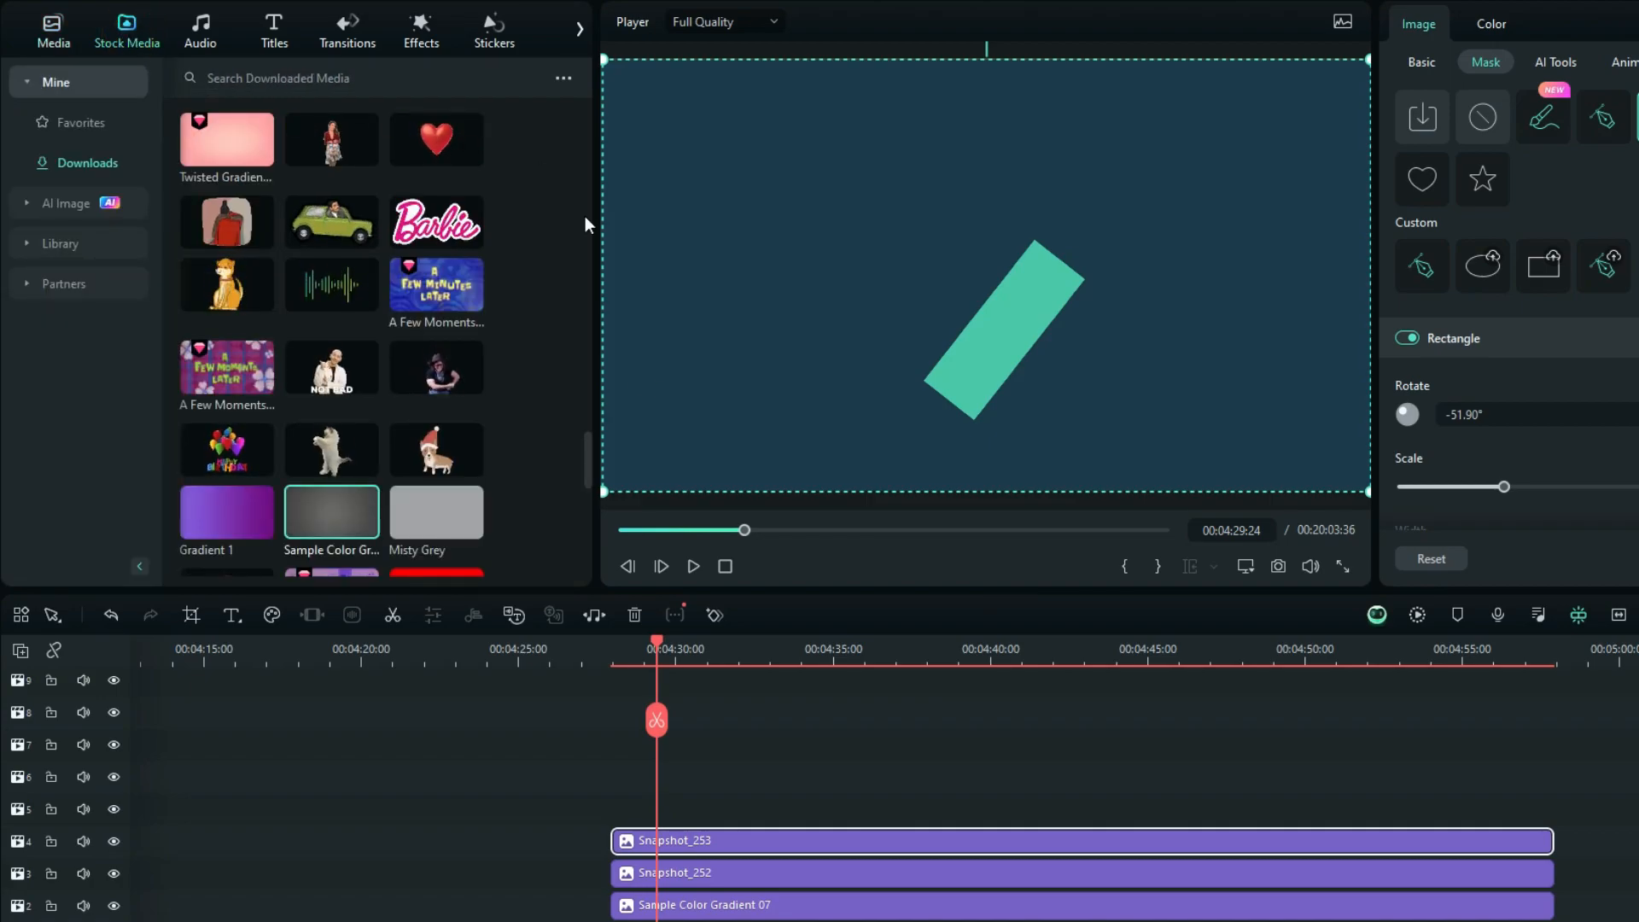
left_click_drag(588, 454, 586, 514)
left_click_drag(256, 453, 615, 806)
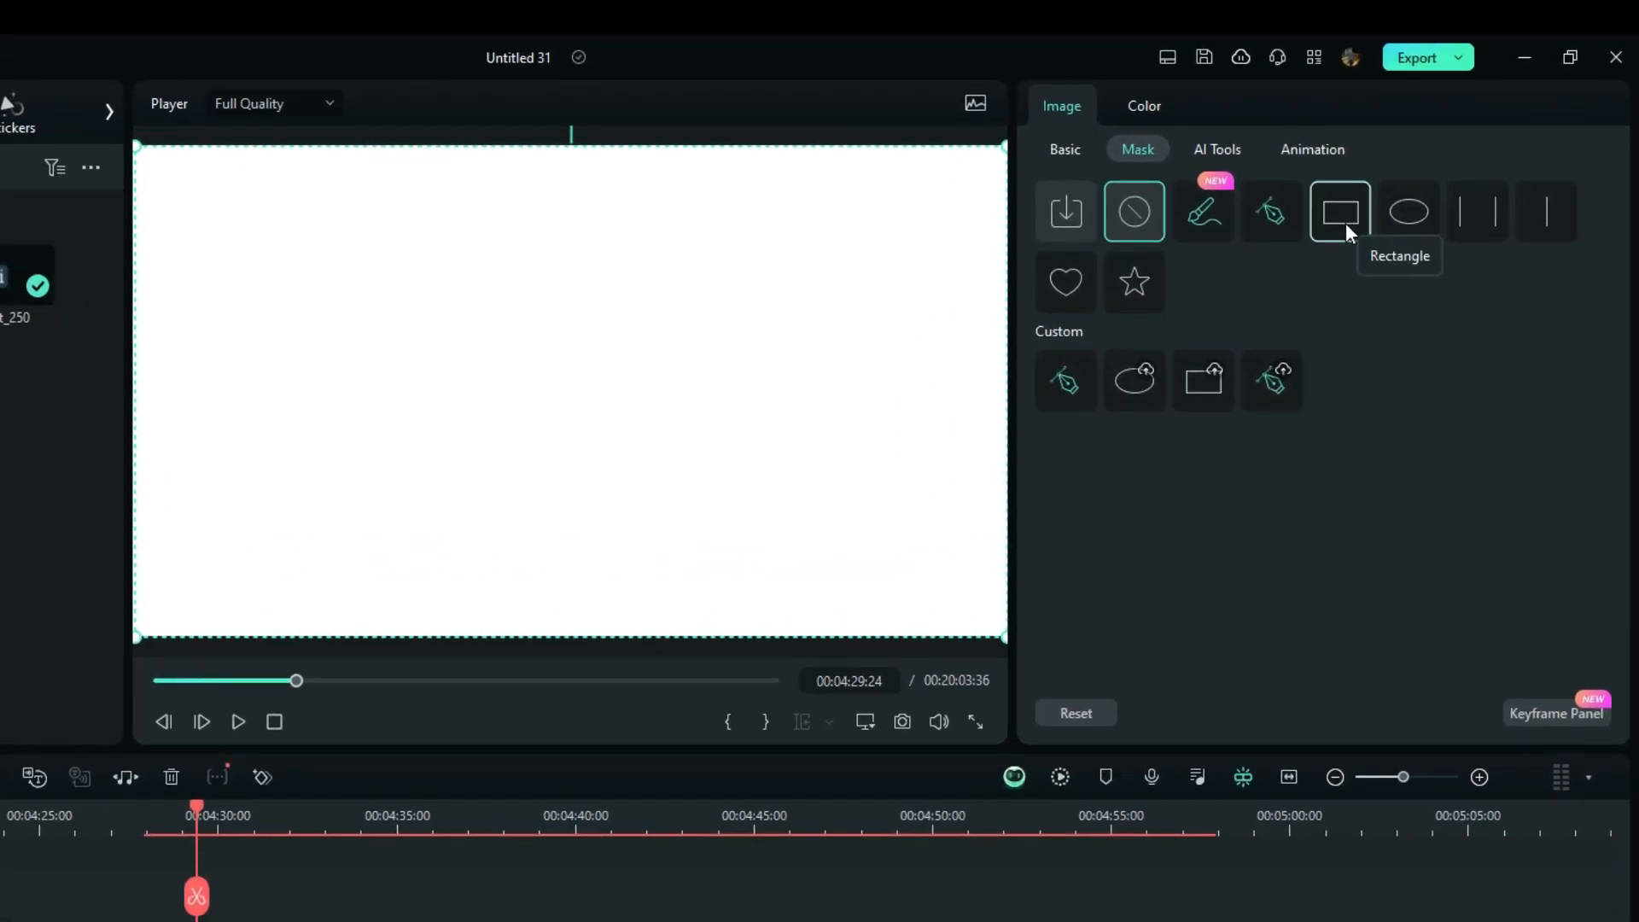
- Apply a Draw Mask to the White clip and turn on the safe zones in the preview
left_click(1279, 227)
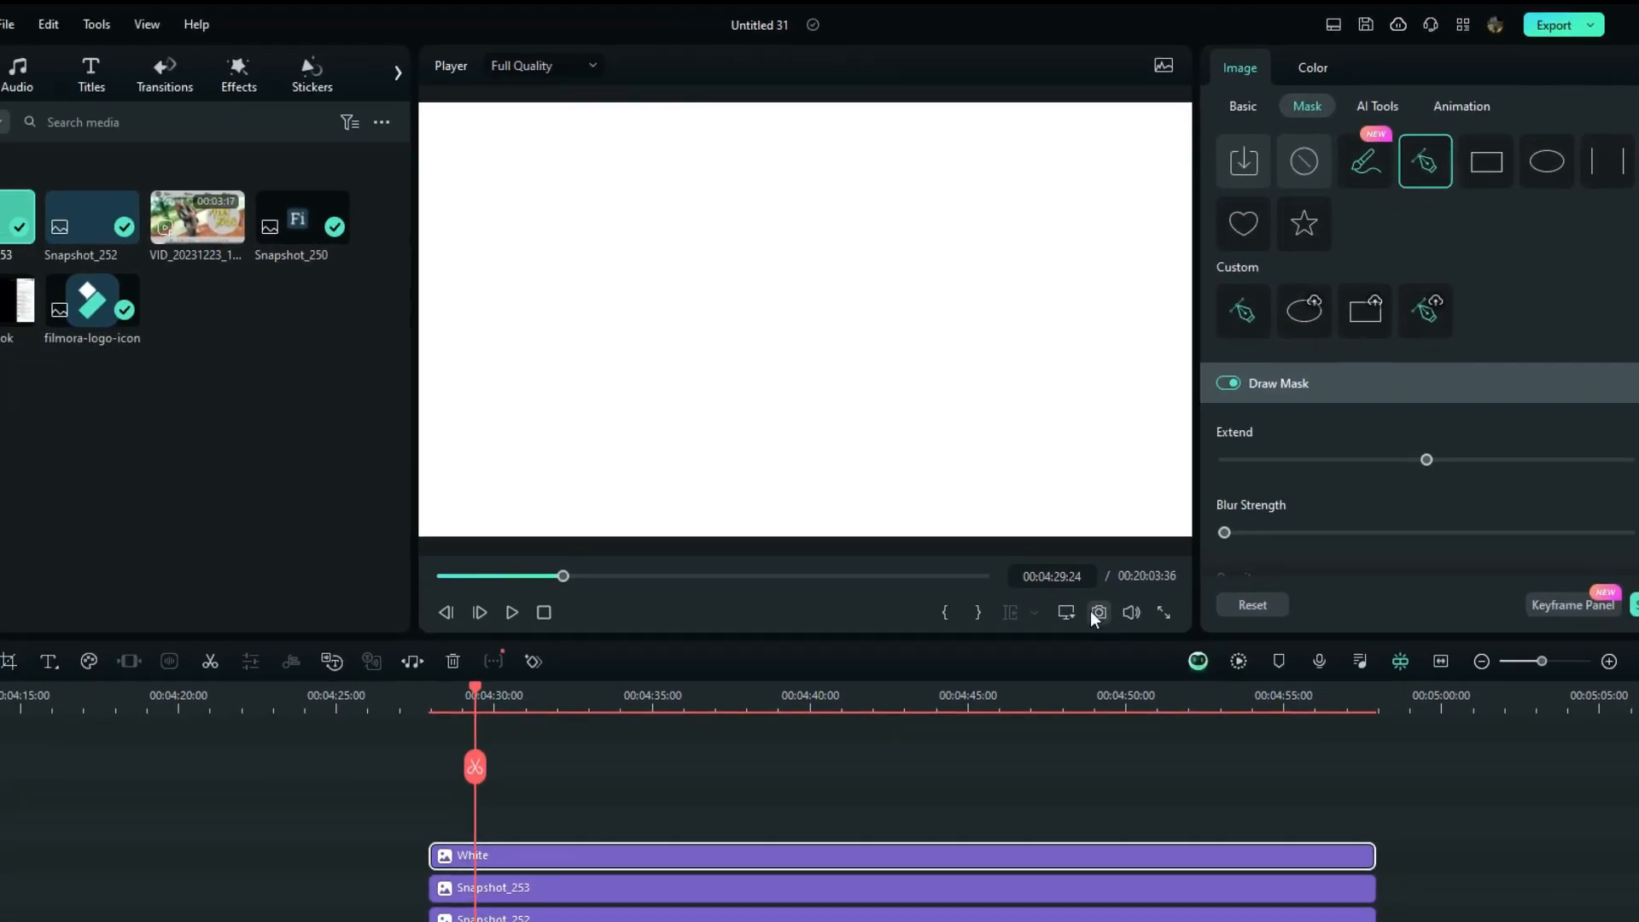
left_click(834, 739)
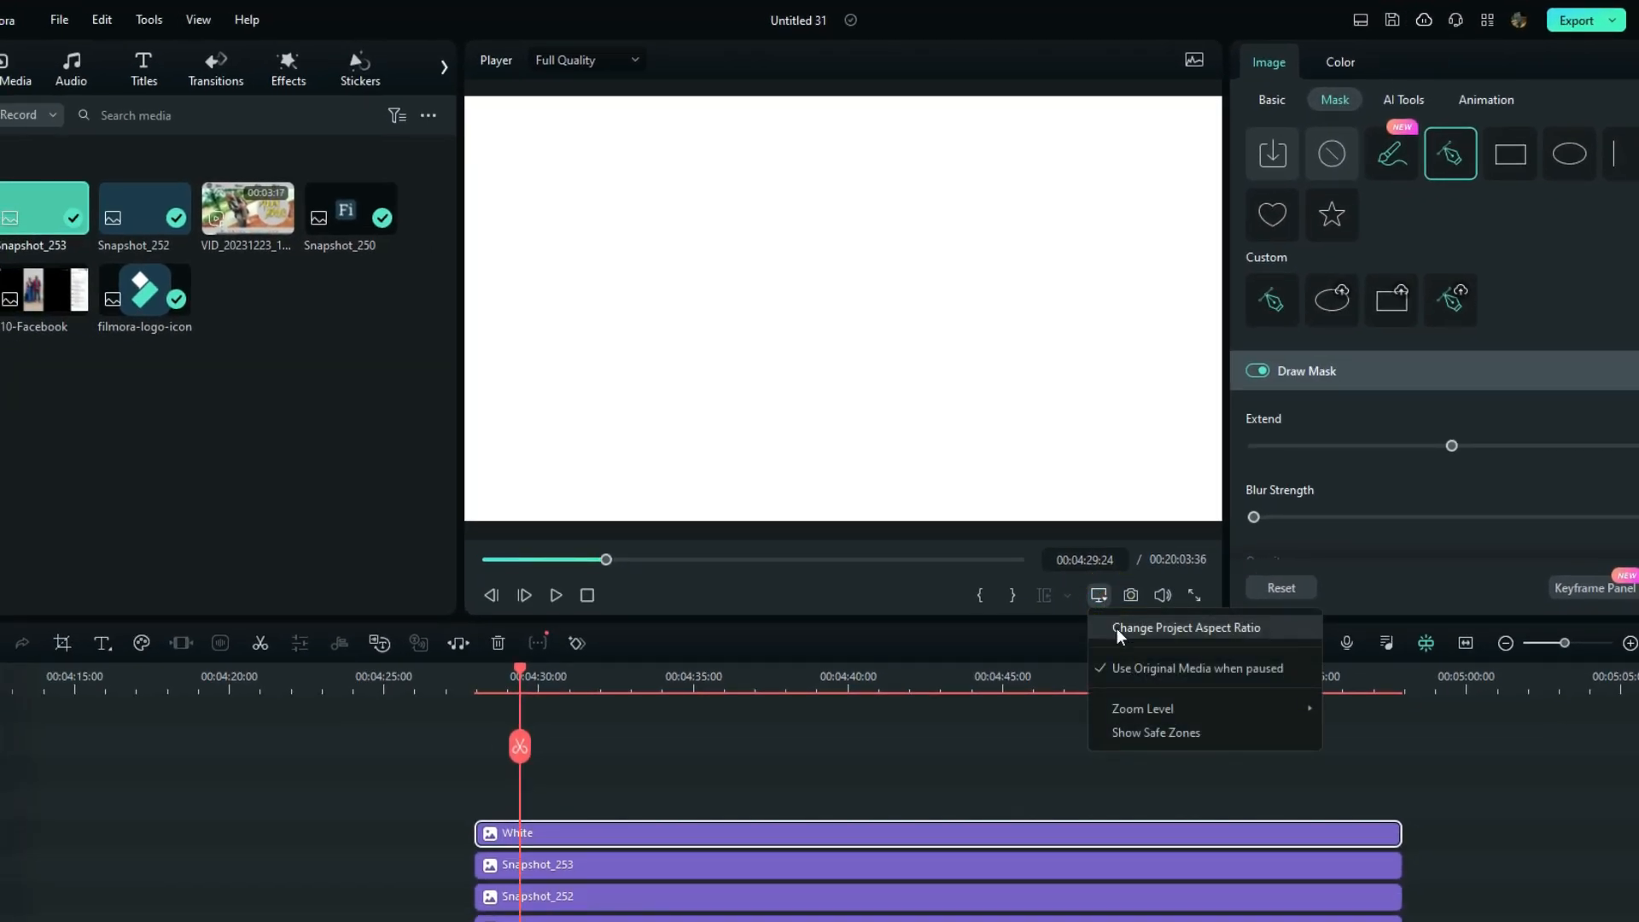
left_click(1144, 733)
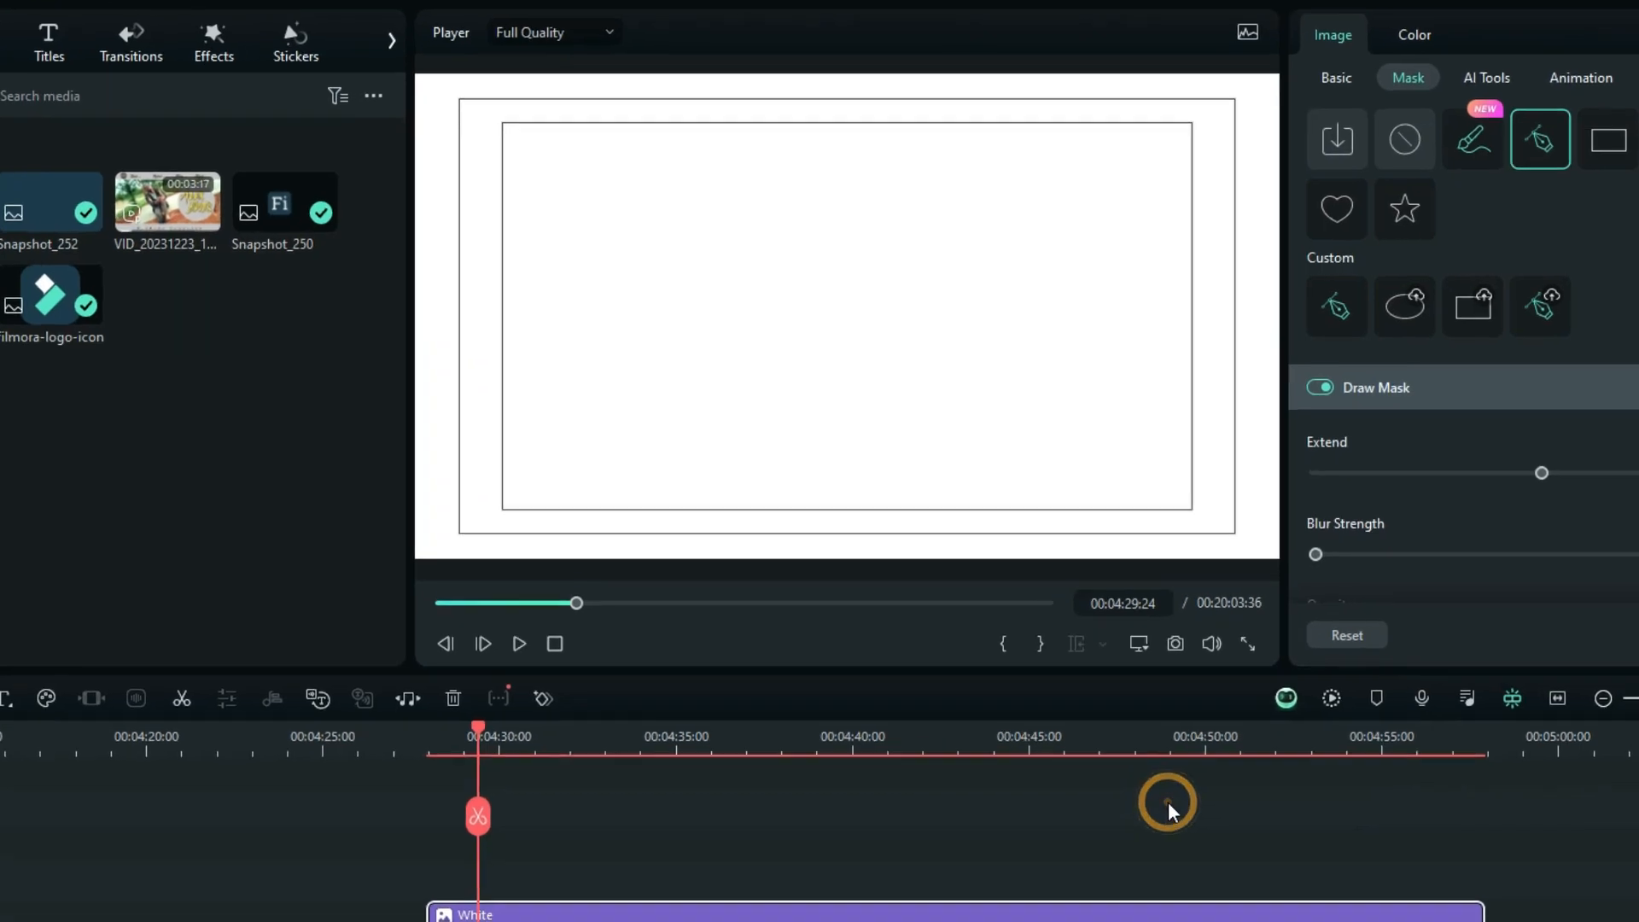
- Draw a closed five-point mask on the White clip outlining a slanted block above the centre of the frame
left_click(746, 213)
left_click(843, 307)
left_click(783, 367)
left_click(785, 348)
left_click(695, 256)
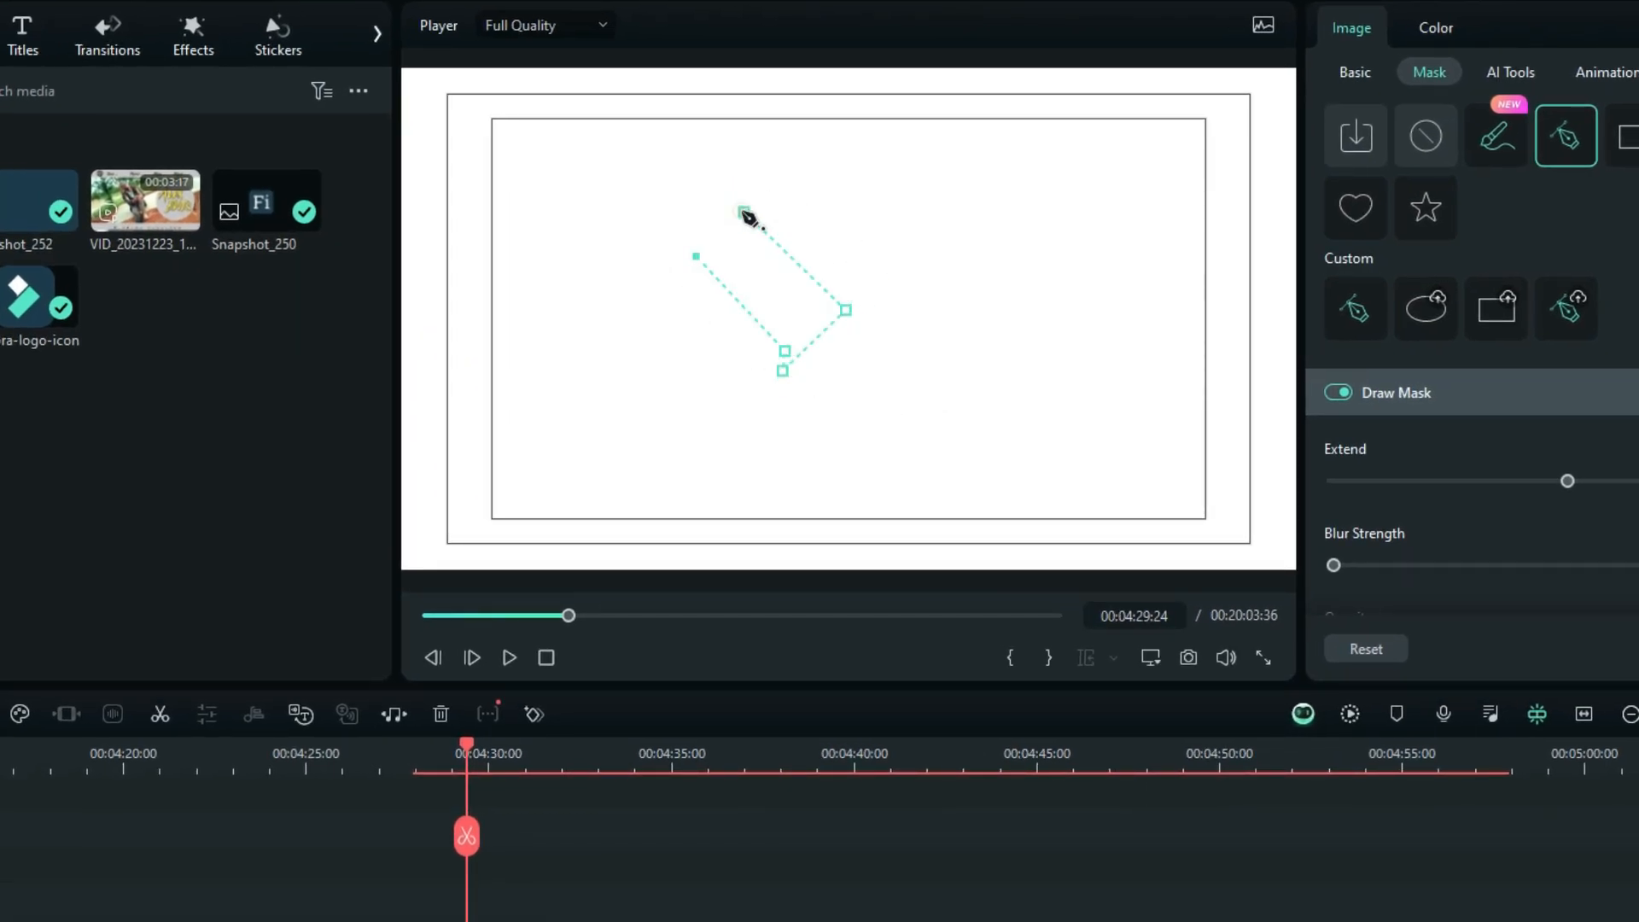
left_click(743, 212)
- Move and slightly rotate the masked White clip, and adjust its lower mask points into a pointed tip beside the turquoise bar
left_click_drag(754, 277, 808, 246)
left_click(1355, 72)
left_click(1515, 417)
type("41")
left_click(1429, 73)
left_click_drag(836, 341, 830, 358)
left_click_drag(837, 321, 830, 329)
left_click_drag(743, 232, 736, 242)
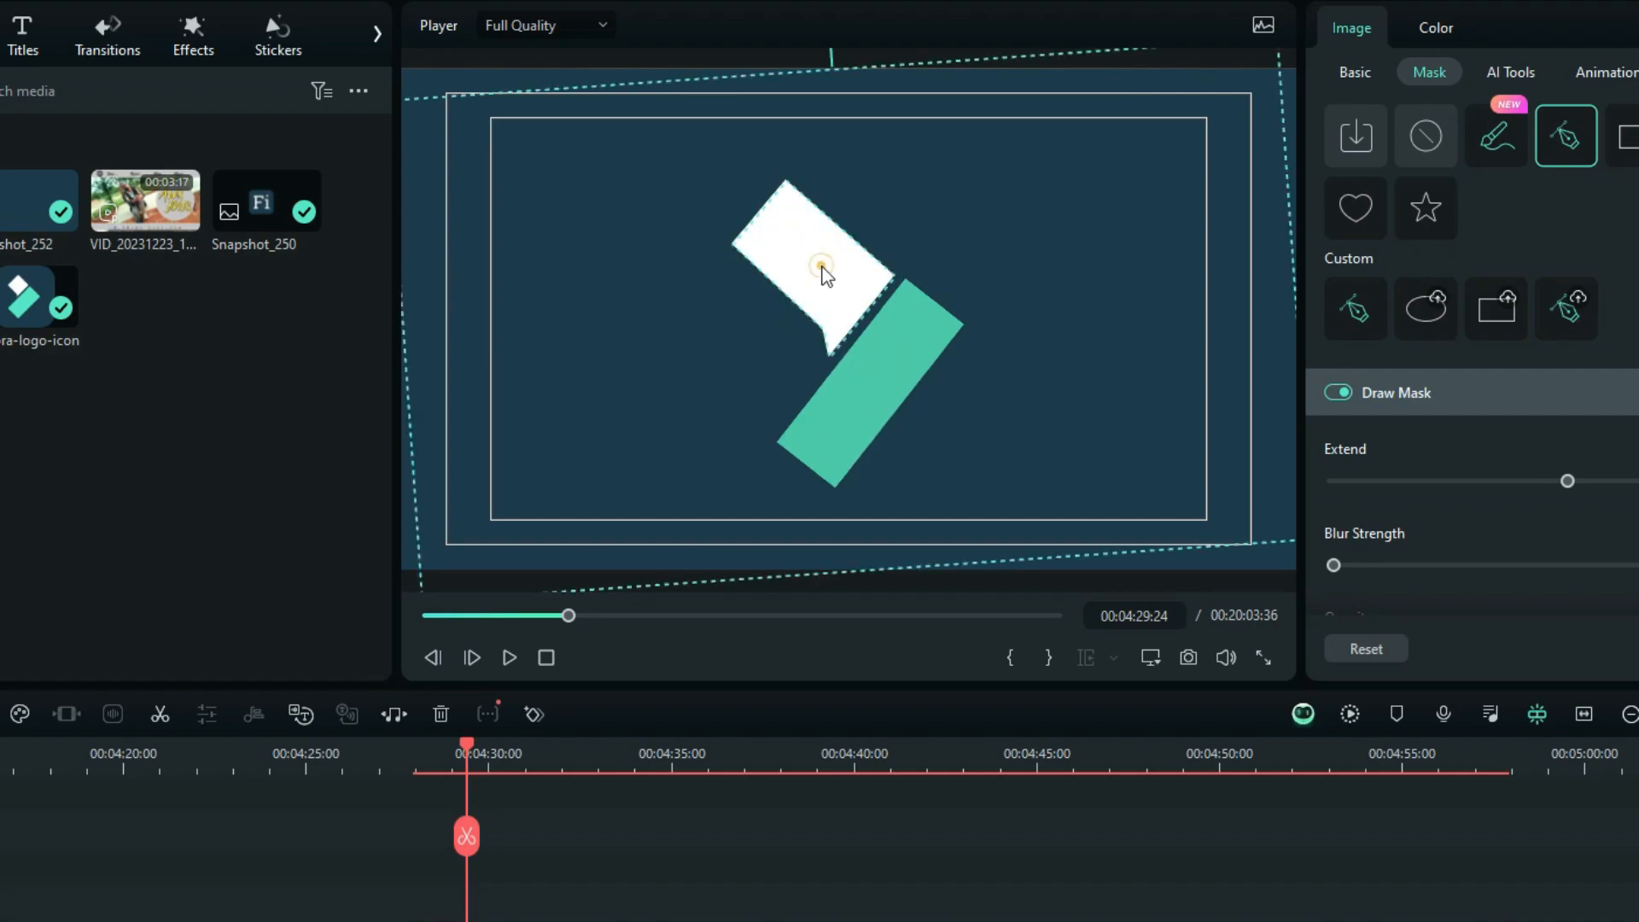
left_click(1355, 73)
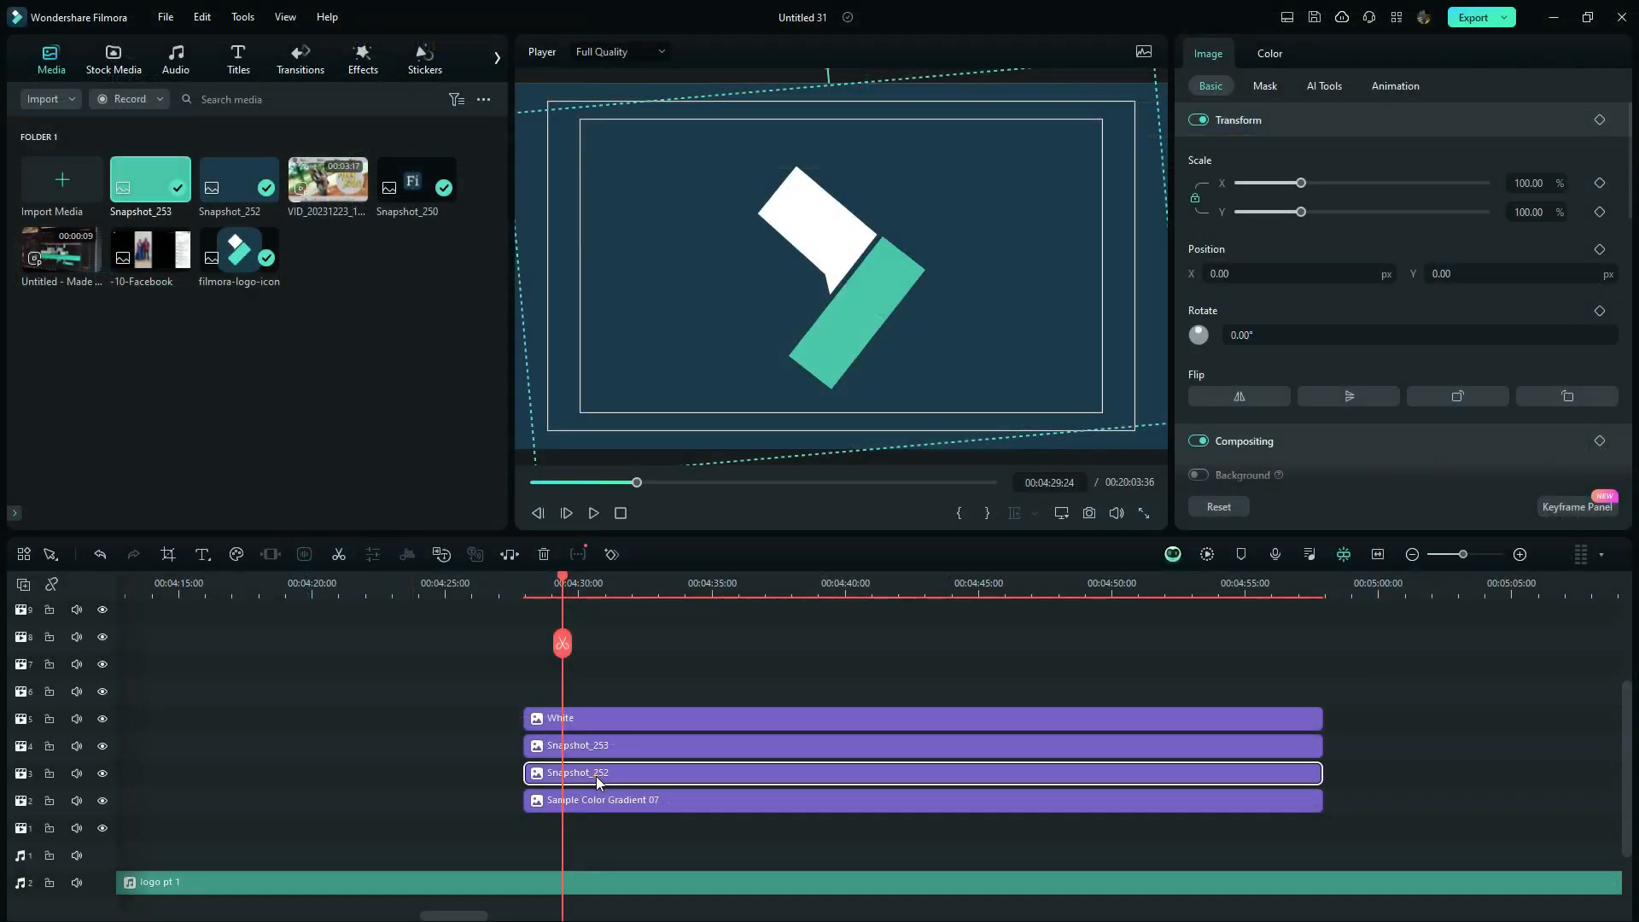
- Duplicate the Snapshot_252 clip onto track 6 above White, and move the playhead to 00:04:31:13
left_click(596, 776)
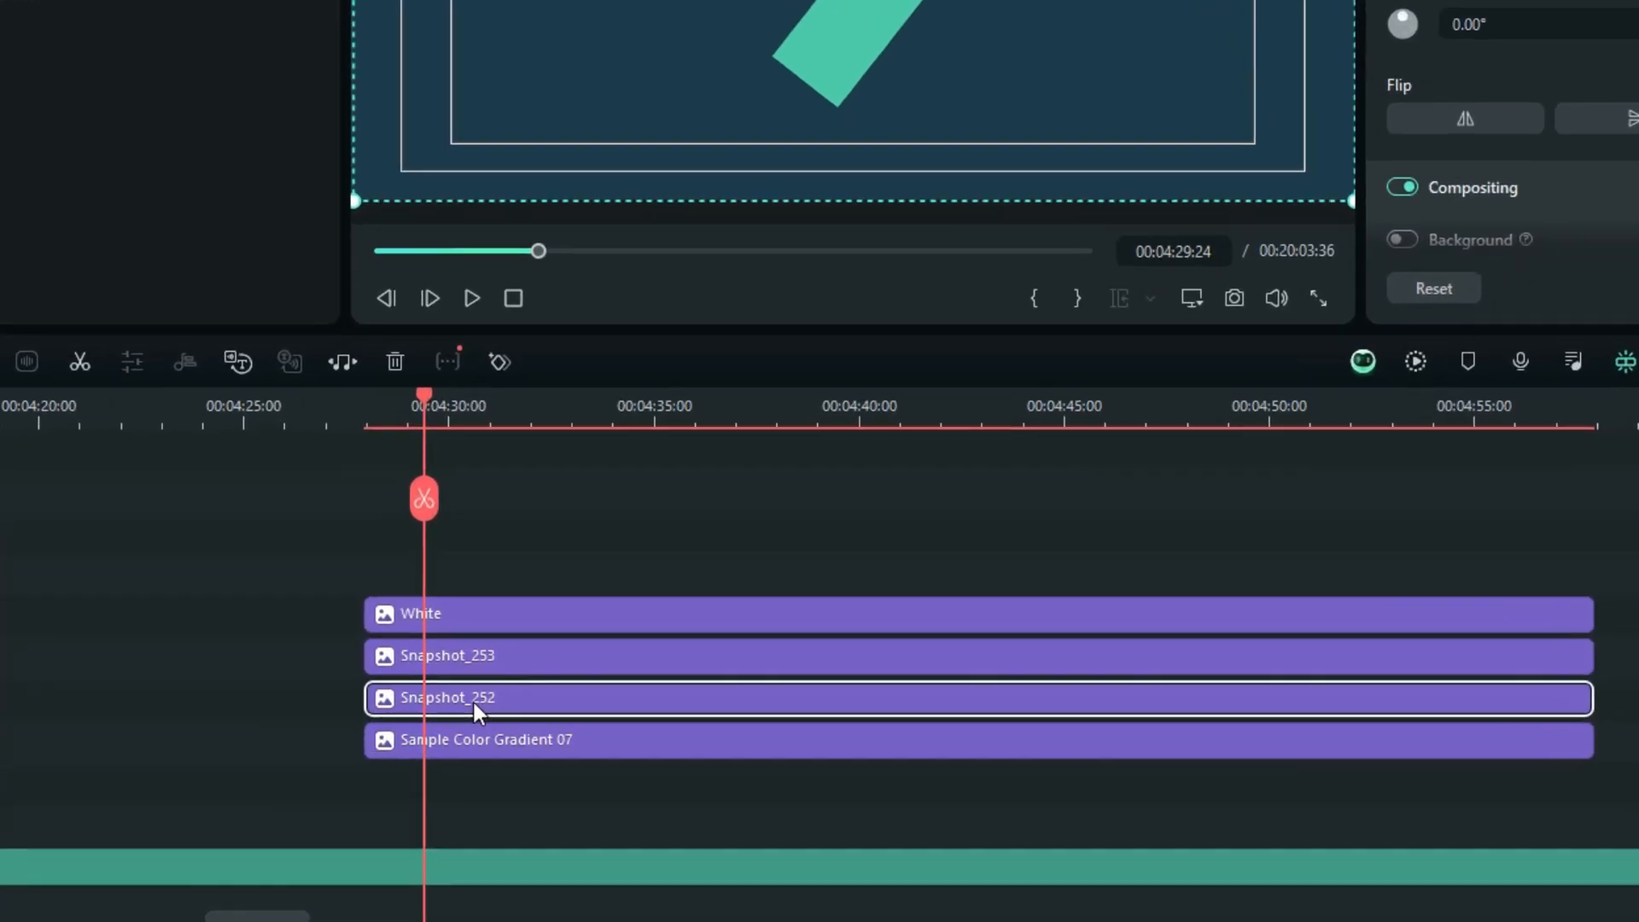
left_click_drag(596, 776, 593, 696)
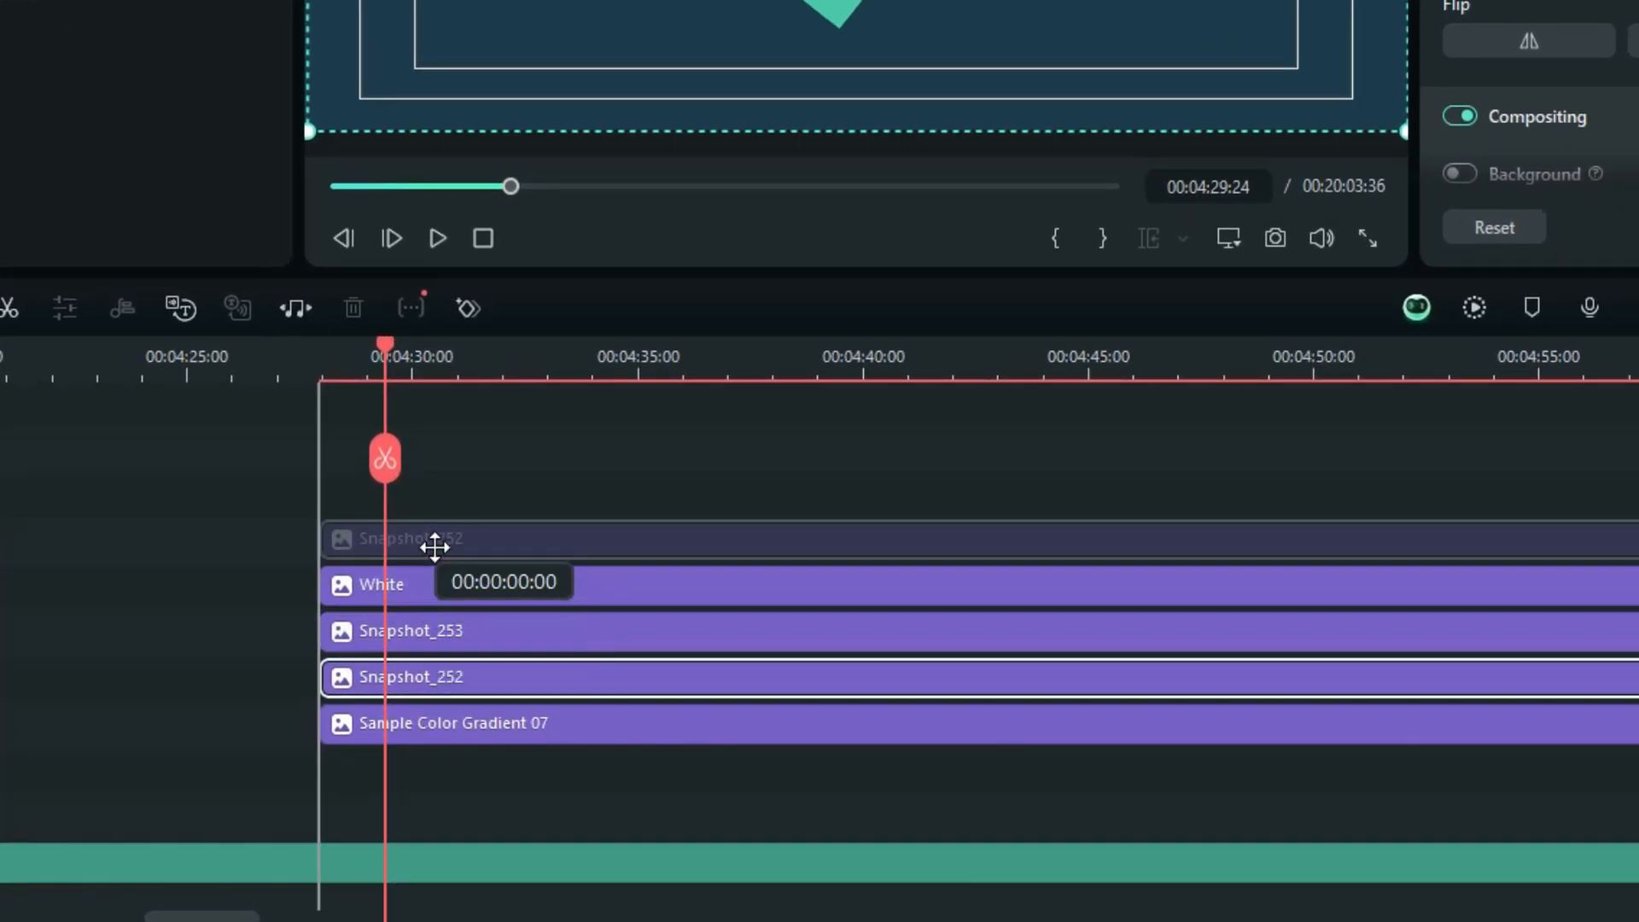
left_click_drag(435, 548, 436, 556)
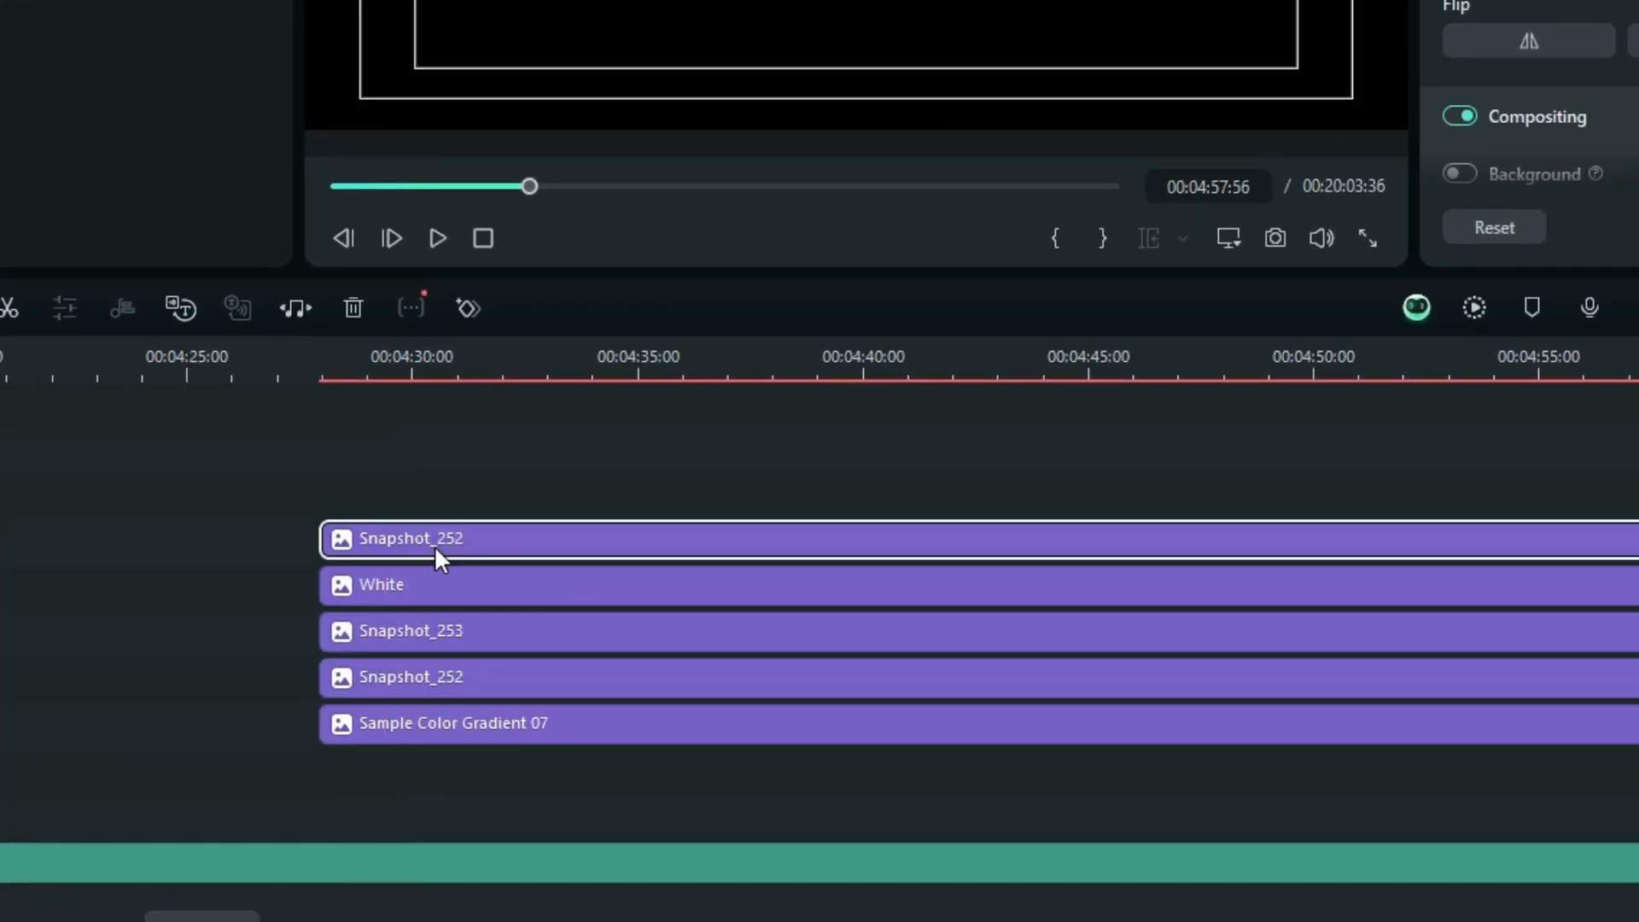
left_click(466, 362)
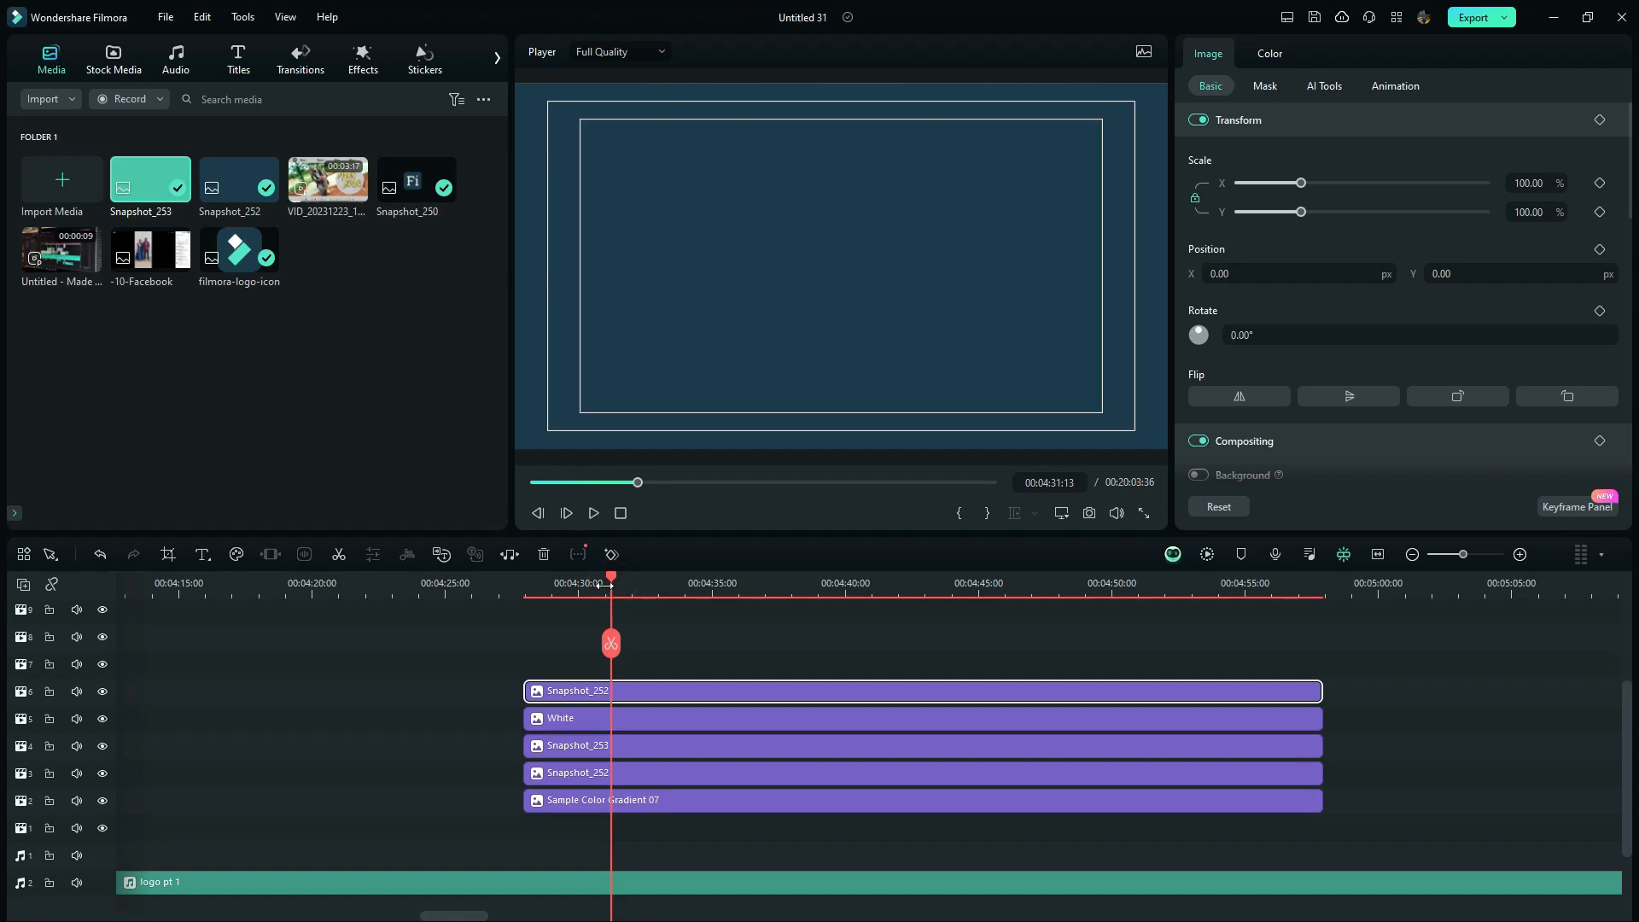
- Search the downloaded effects for "shape" and apply Shape Mask to the Snapshot_252 clip on track 6
left_click(1262, 87)
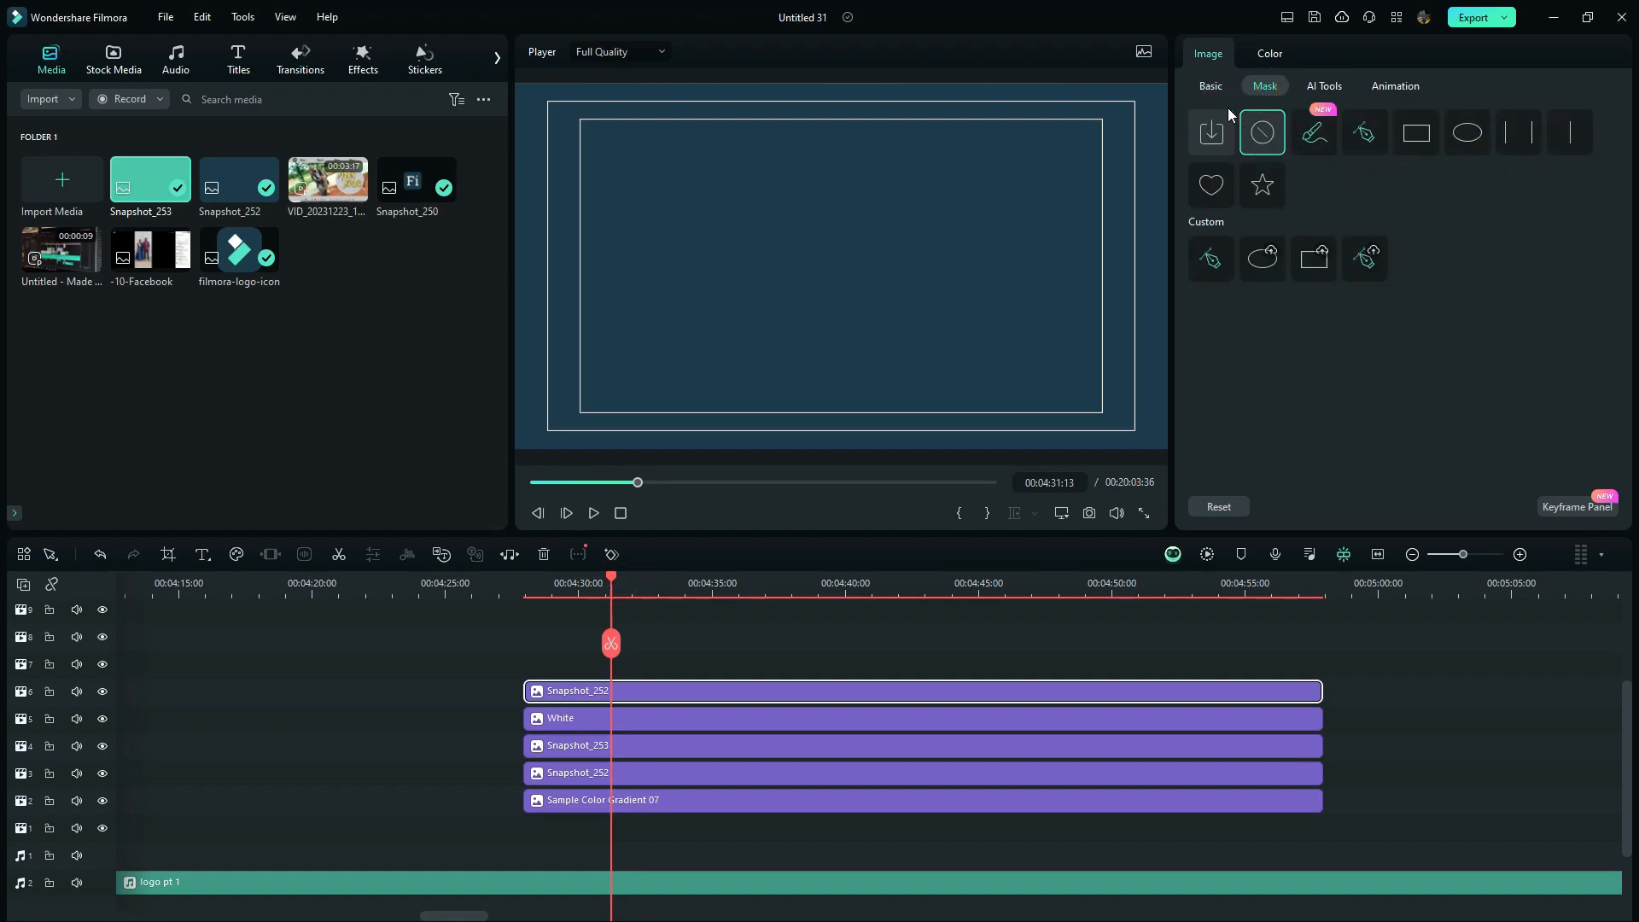
left_click(365, 73)
left_click(70, 101)
left_click(214, 99)
type("shape")
left_click_drag(198, 318, 323, 468)
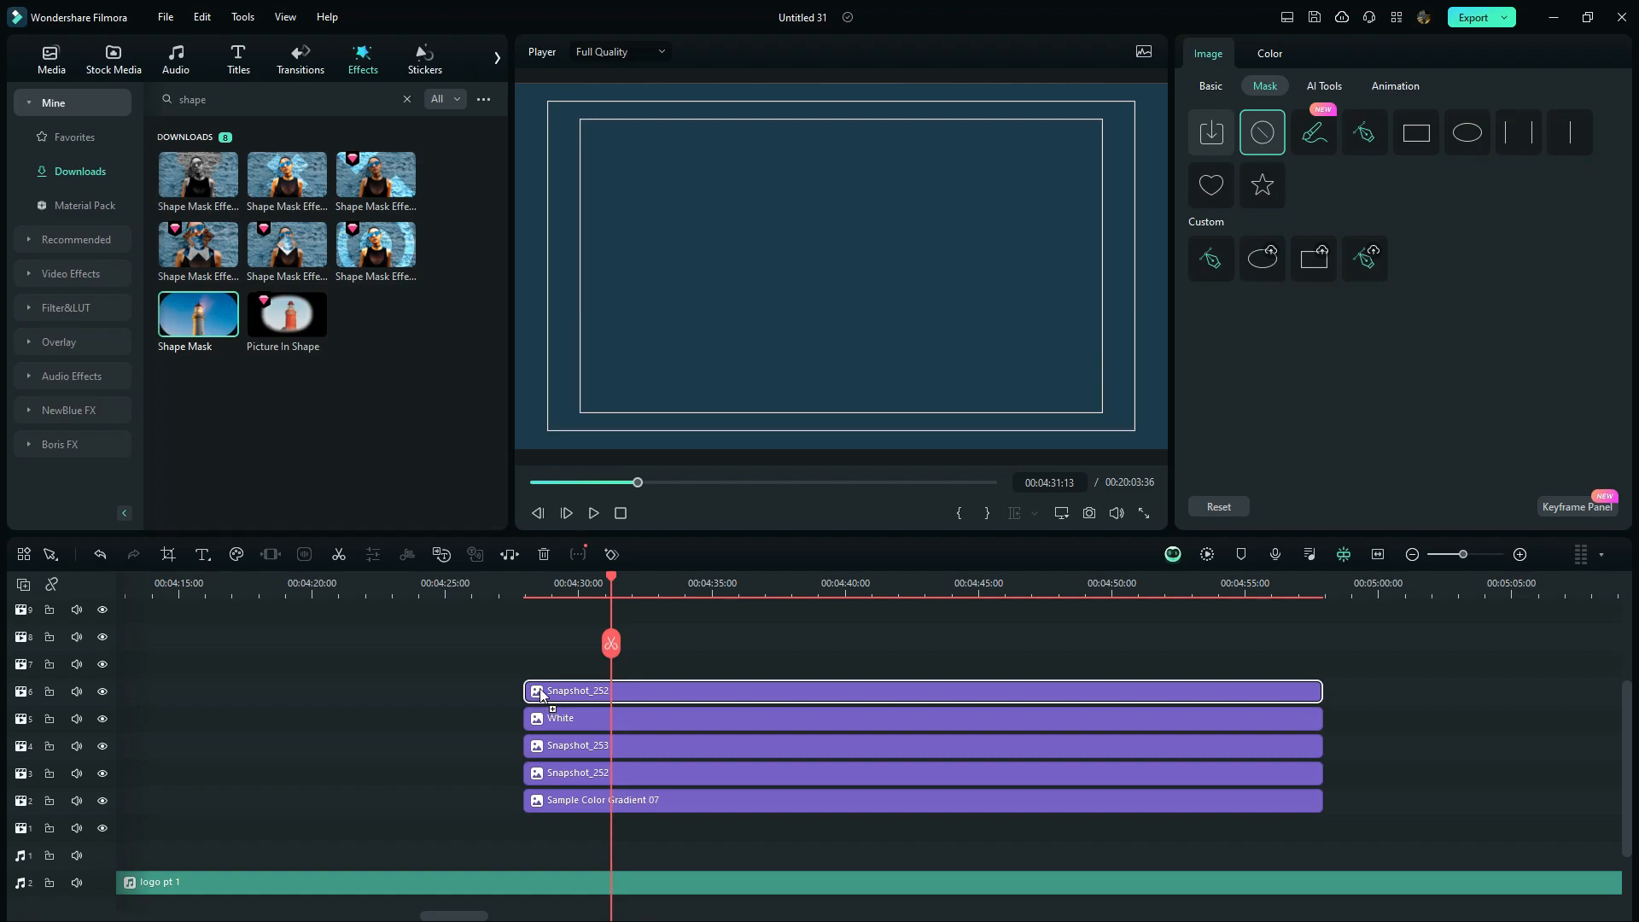
left_click_drag(541, 695, 541, 694)
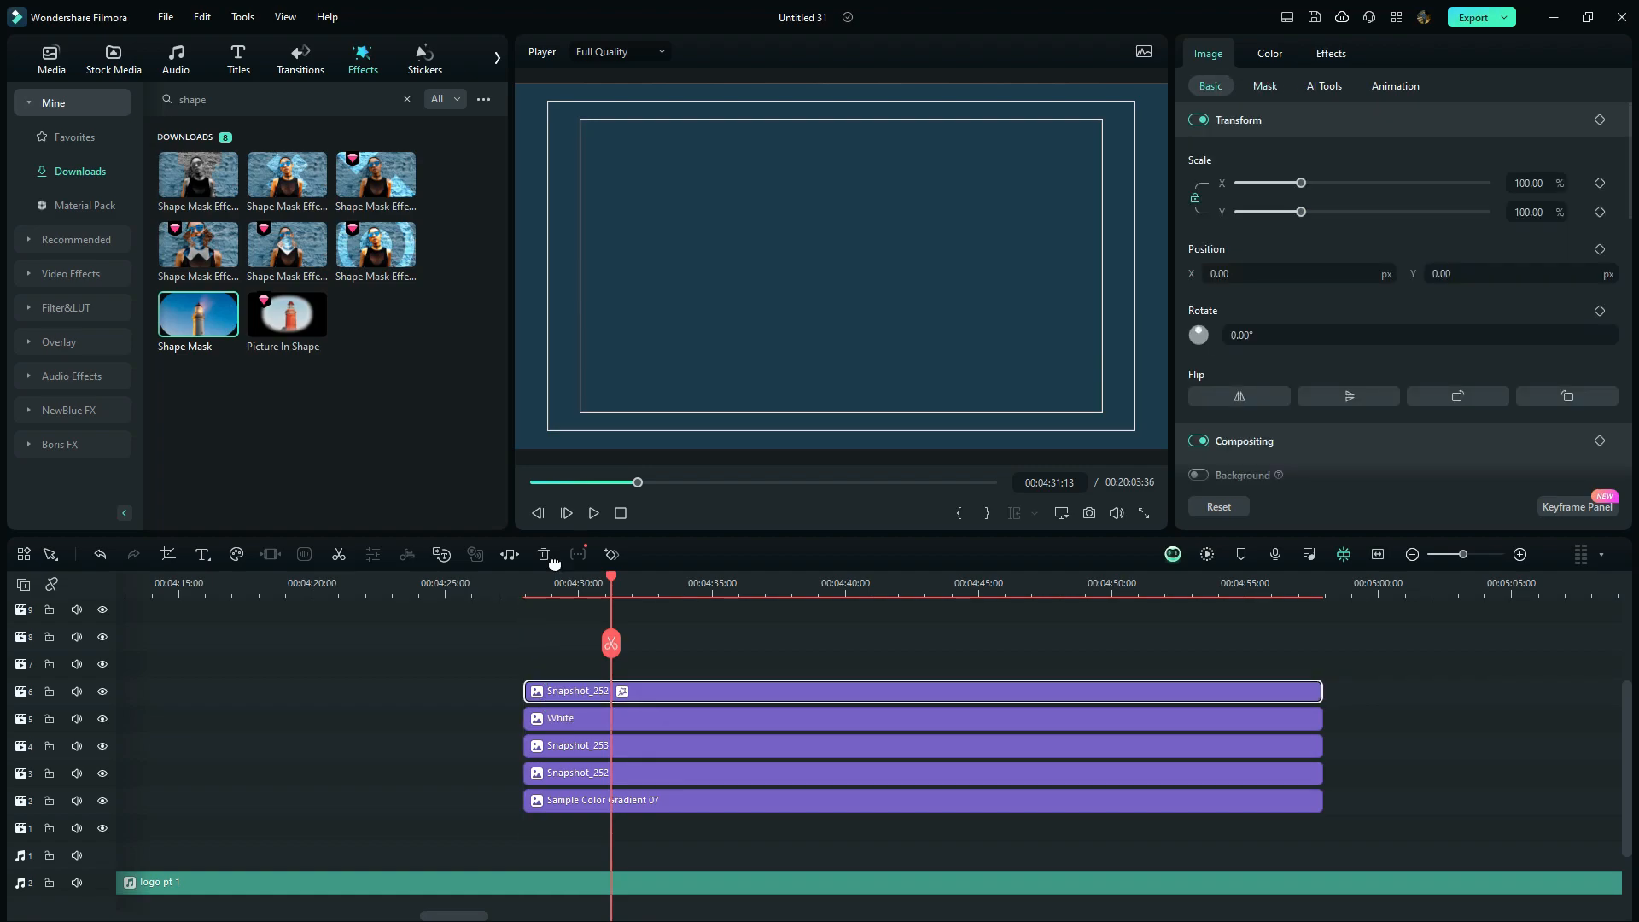
- Hide track 3, then rotate and move the Shape Mask rectangle so its rounded corner curves the white shape's lower edge
left_click(703, 356)
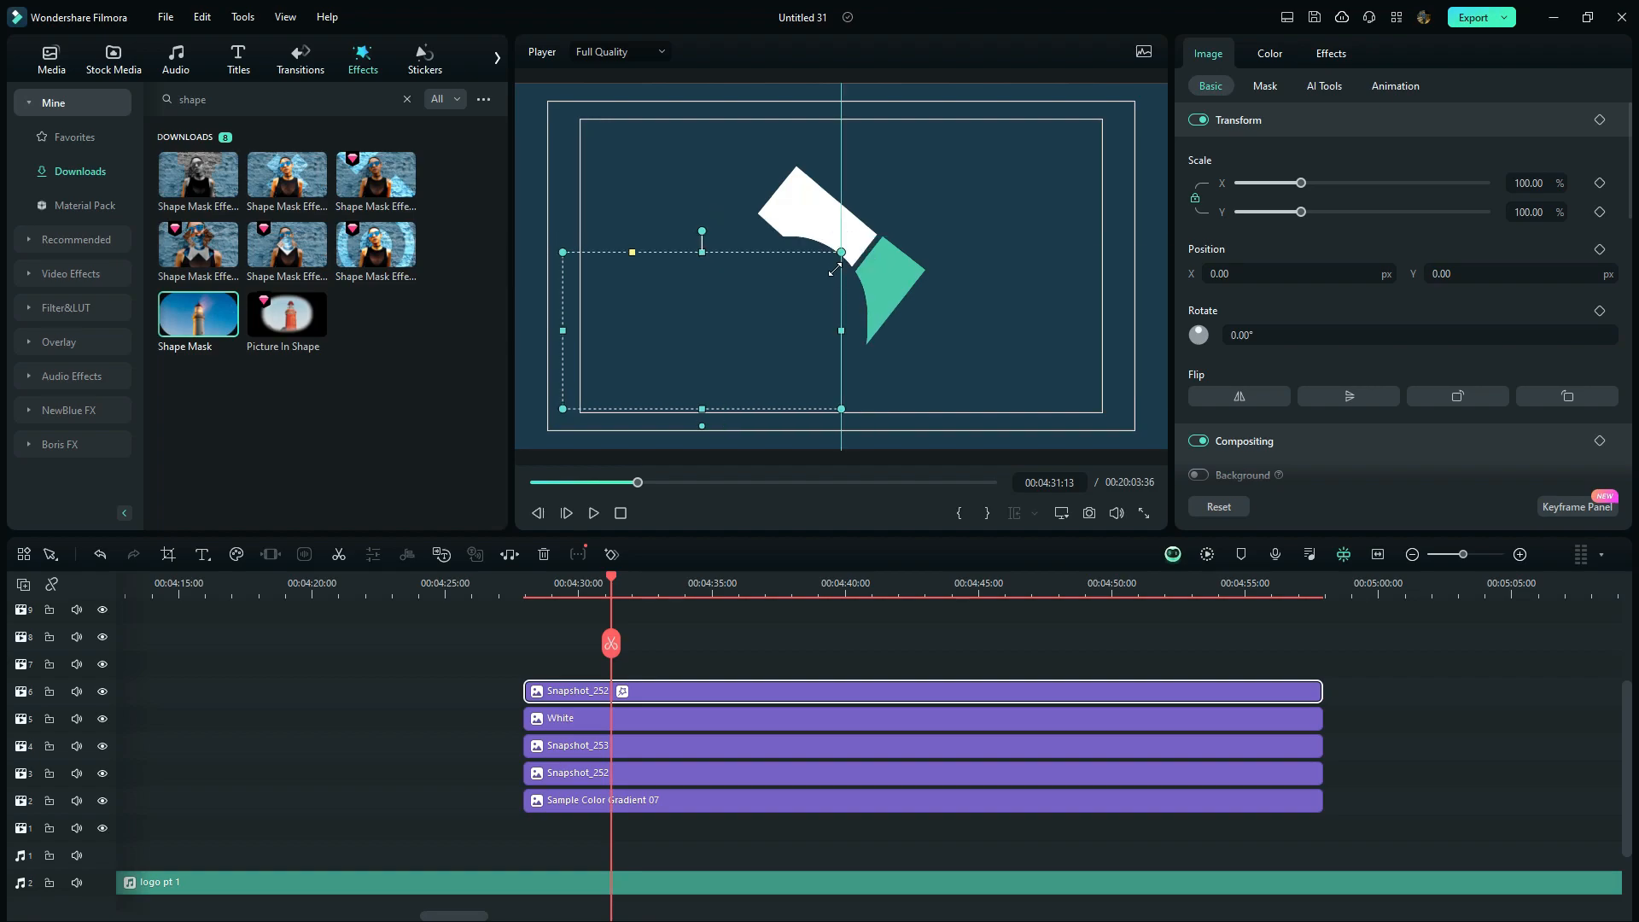
left_click(103, 774)
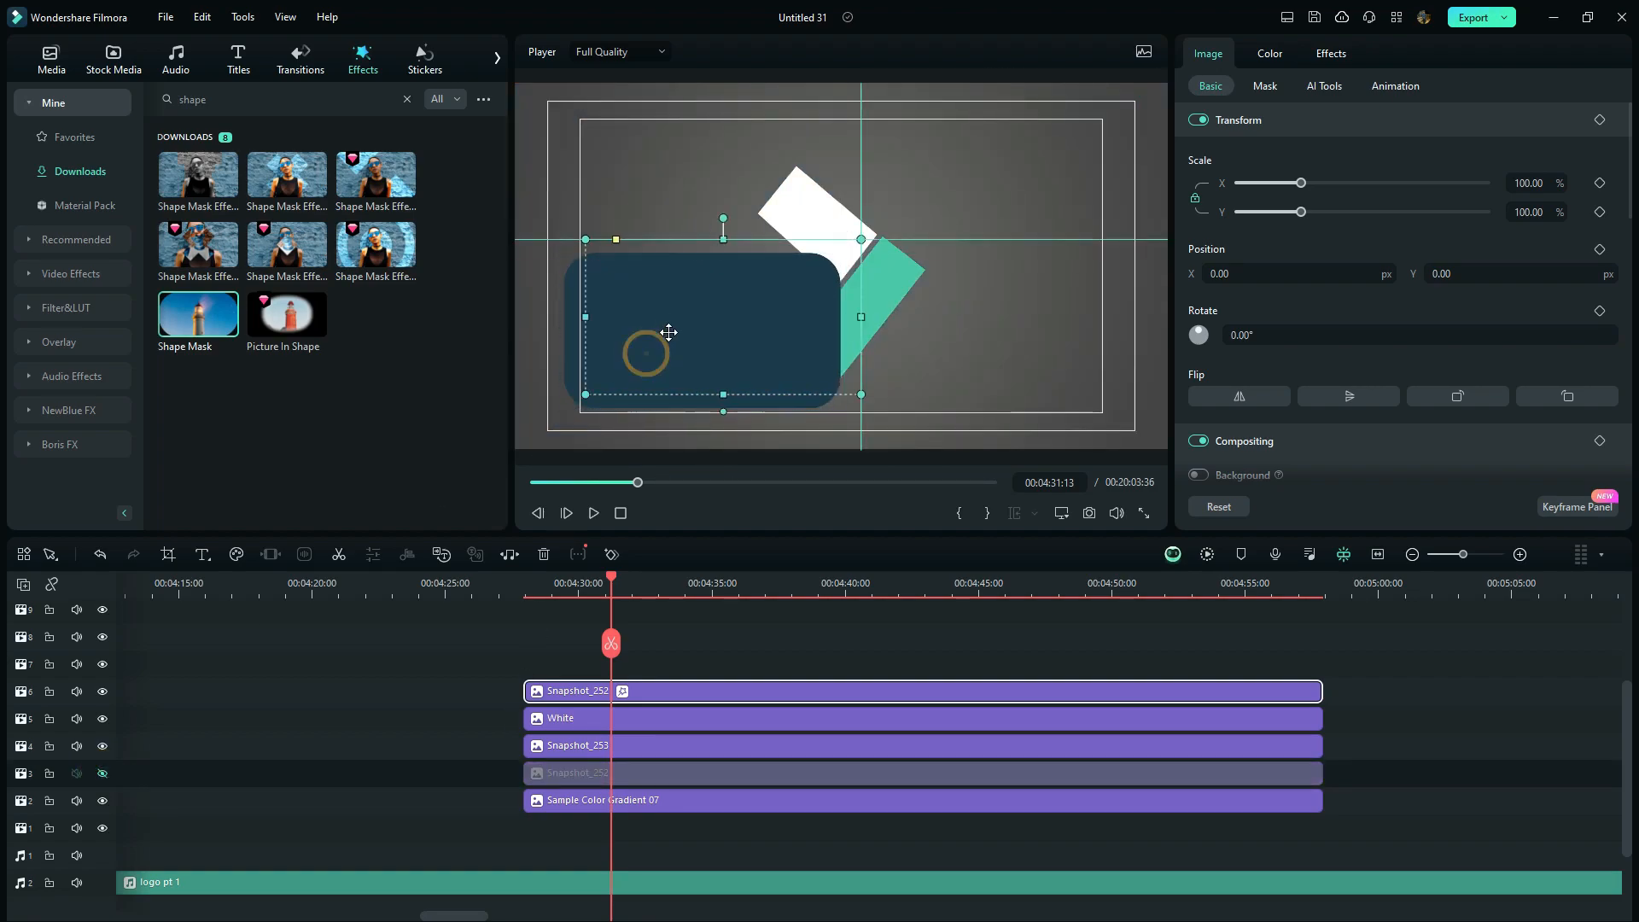
left_click_drag(692, 197, 736, 244)
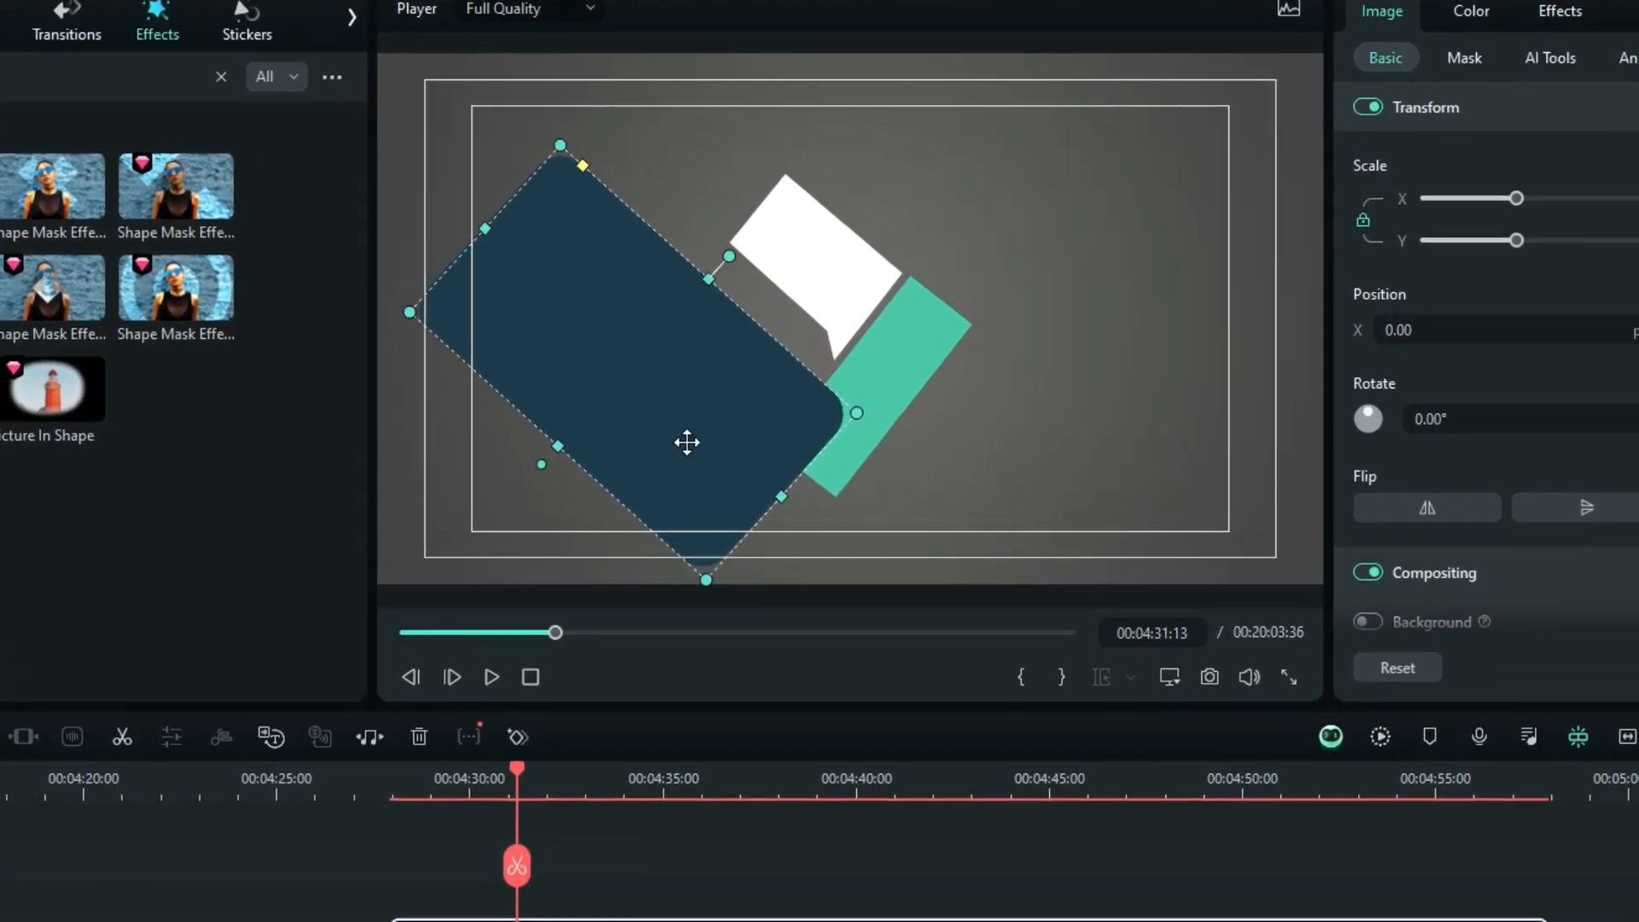
left_click_drag(728, 344, 728, 308)
left_click_drag(696, 367, 691, 335)
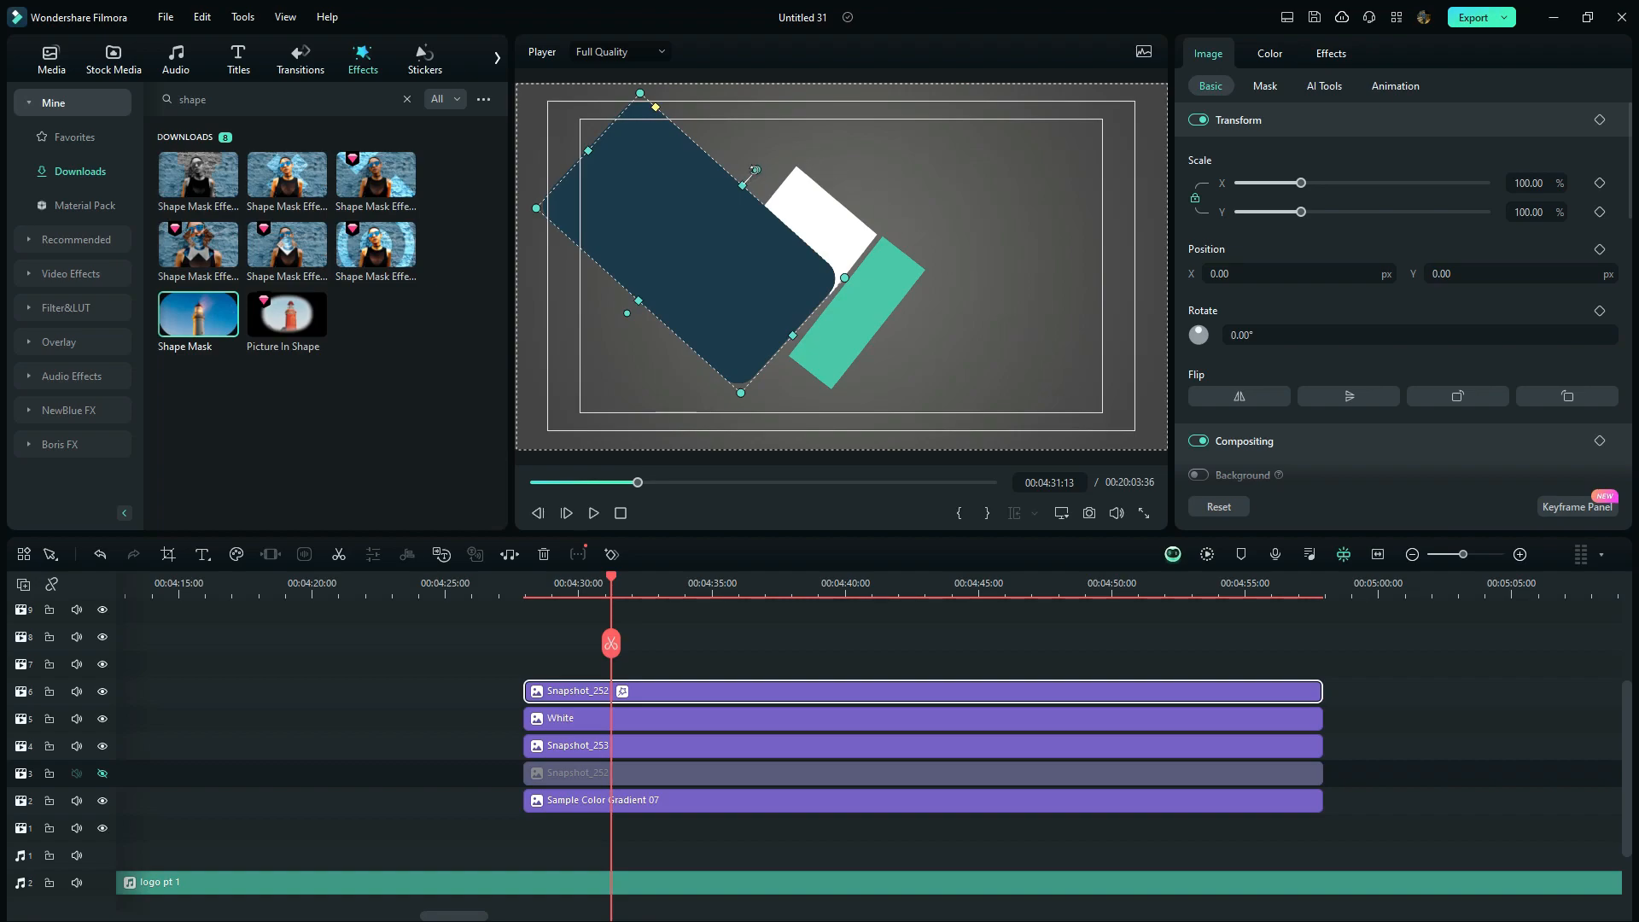
left_click(839, 175)
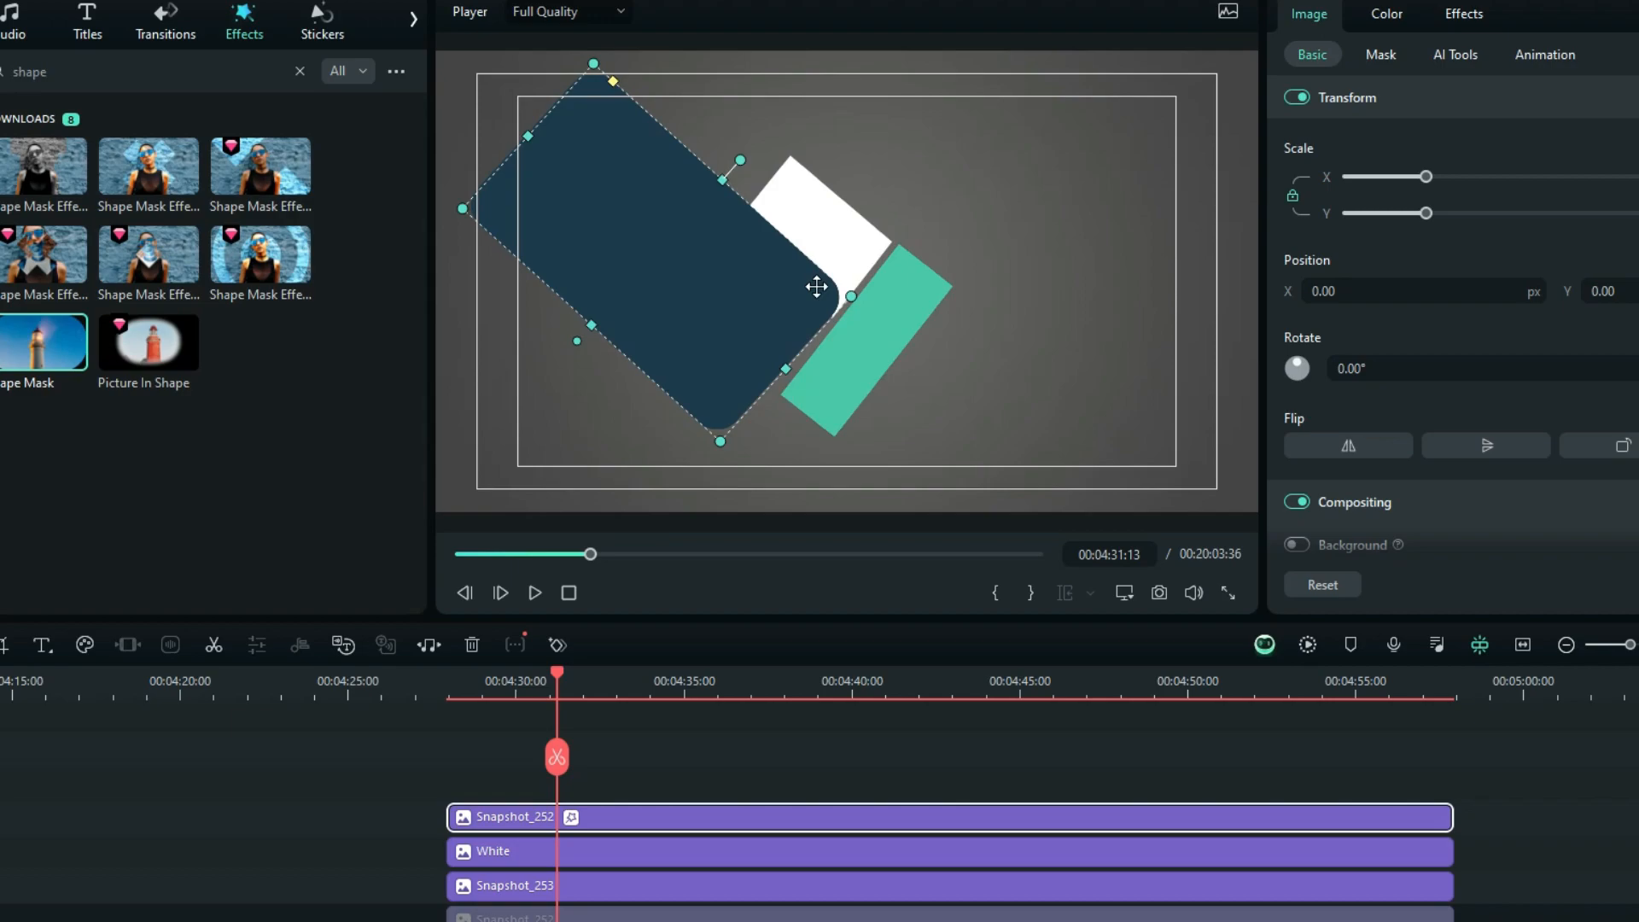
left_click(847, 265)
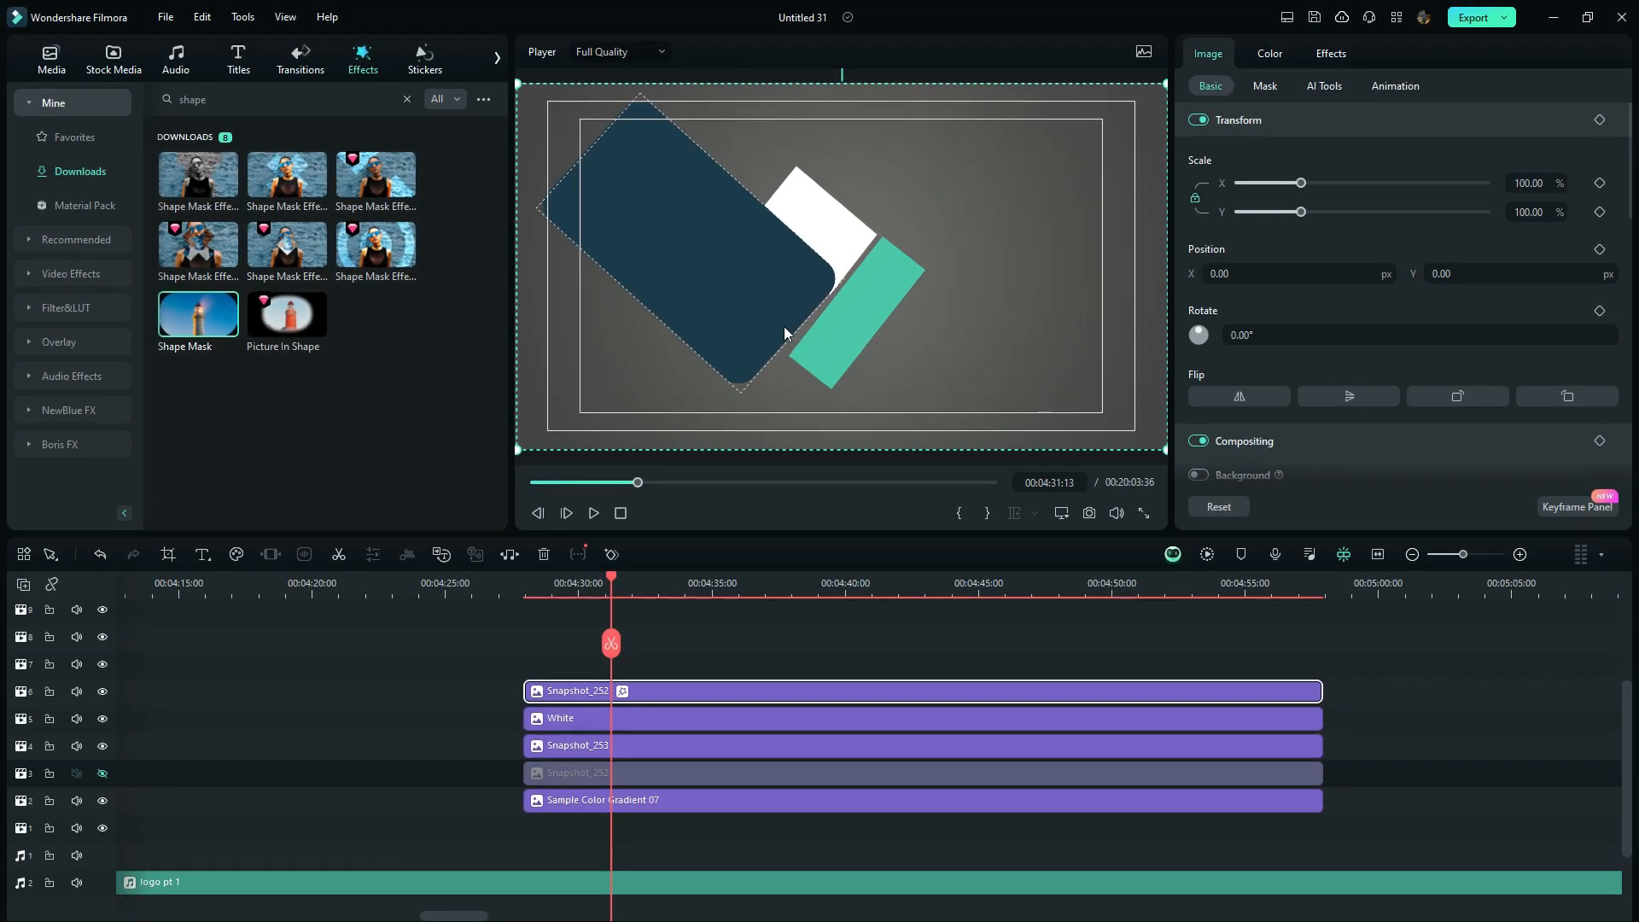
left_click(798, 304)
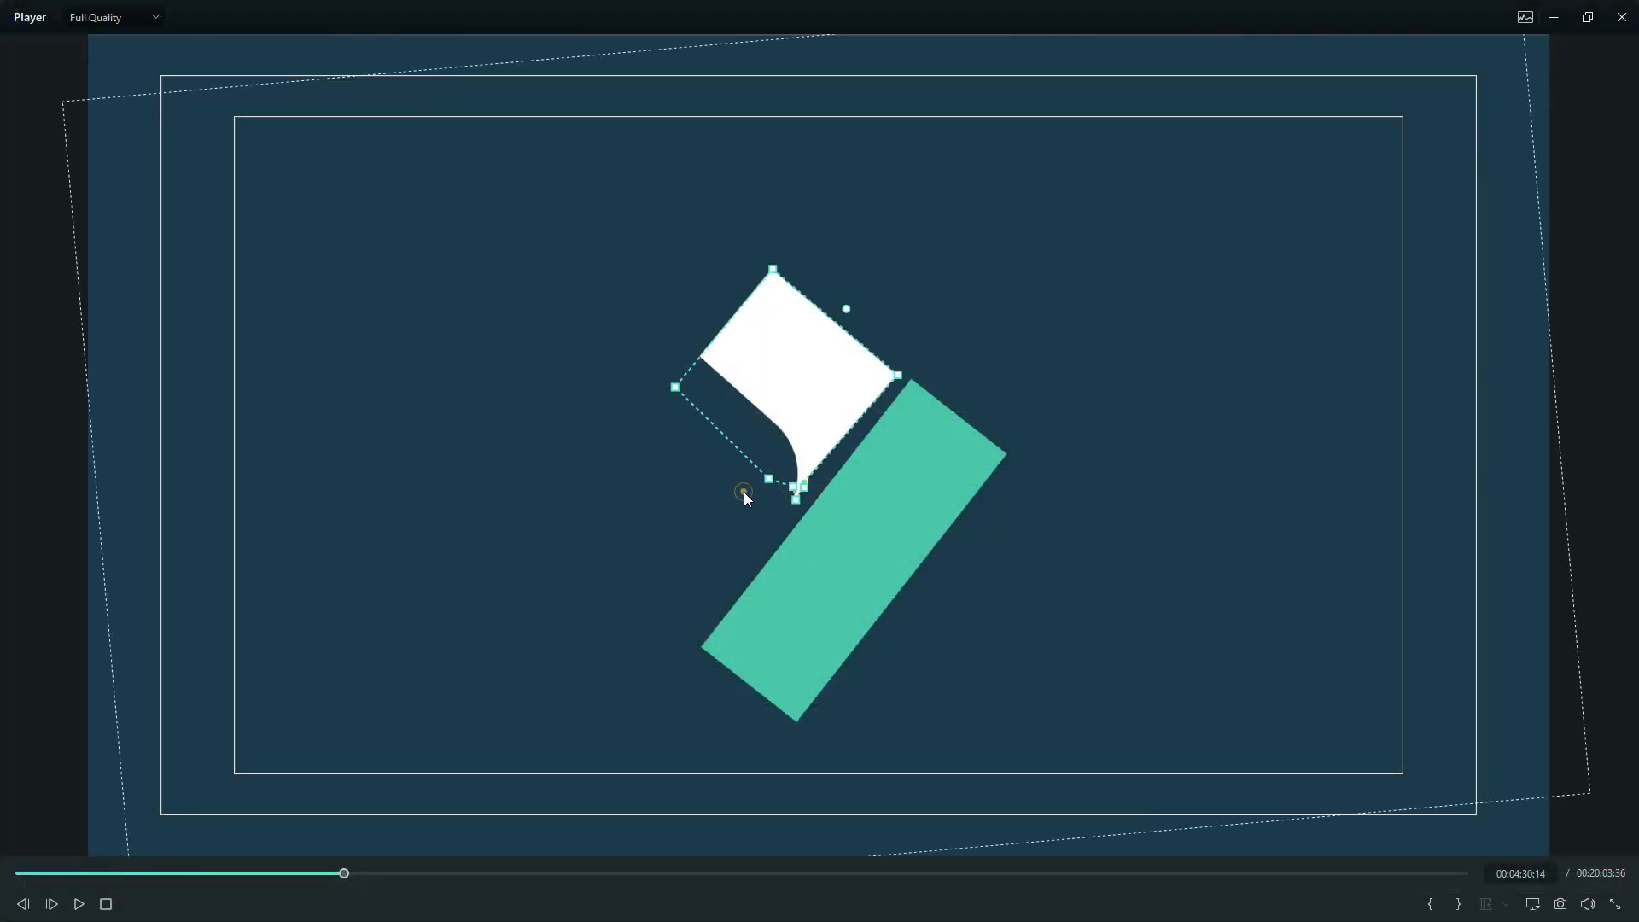
- Refine the lowest points of the White clip's mask so the curved shape ends in a clean, sharp tip
left_click(799, 487)
left_click_drag(794, 487, 797, 494)
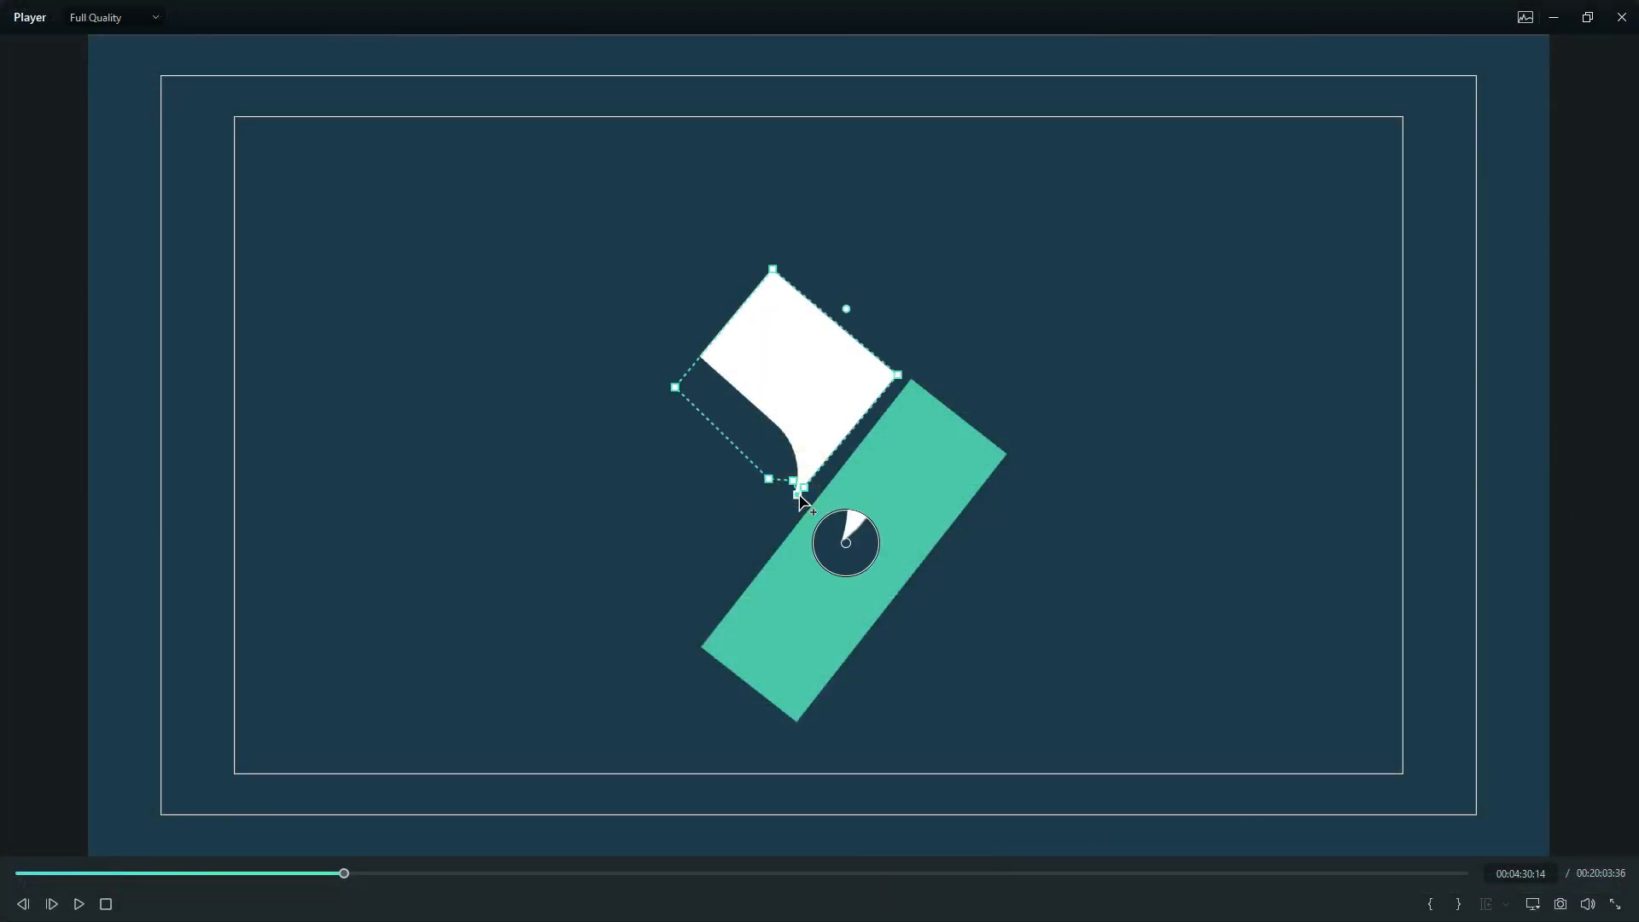
left_click(694, 502)
left_click(806, 473)
left_click(809, 482)
left_click(802, 492)
left_click(802, 492)
left_click(803, 491)
left_click(802, 491)
left_click(811, 479)
left_click(805, 492)
left_click(973, 367)
left_click(811, 468)
left_click(812, 468)
- Rotate the turquoise bar's mask slightly, shorten it from its lower end, and reposition it beside the white shape
left_click(1063, 435)
left_click(1005, 443)
left_click(1081, 337)
left_click(1081, 336)
left_click(1202, 570)
left_click_drag(789, 497, 792, 494)
left_click_drag(878, 570, 871, 566)
left_click_drag(737, 676, 752, 666)
left_click_drag(820, 600, 837, 593)
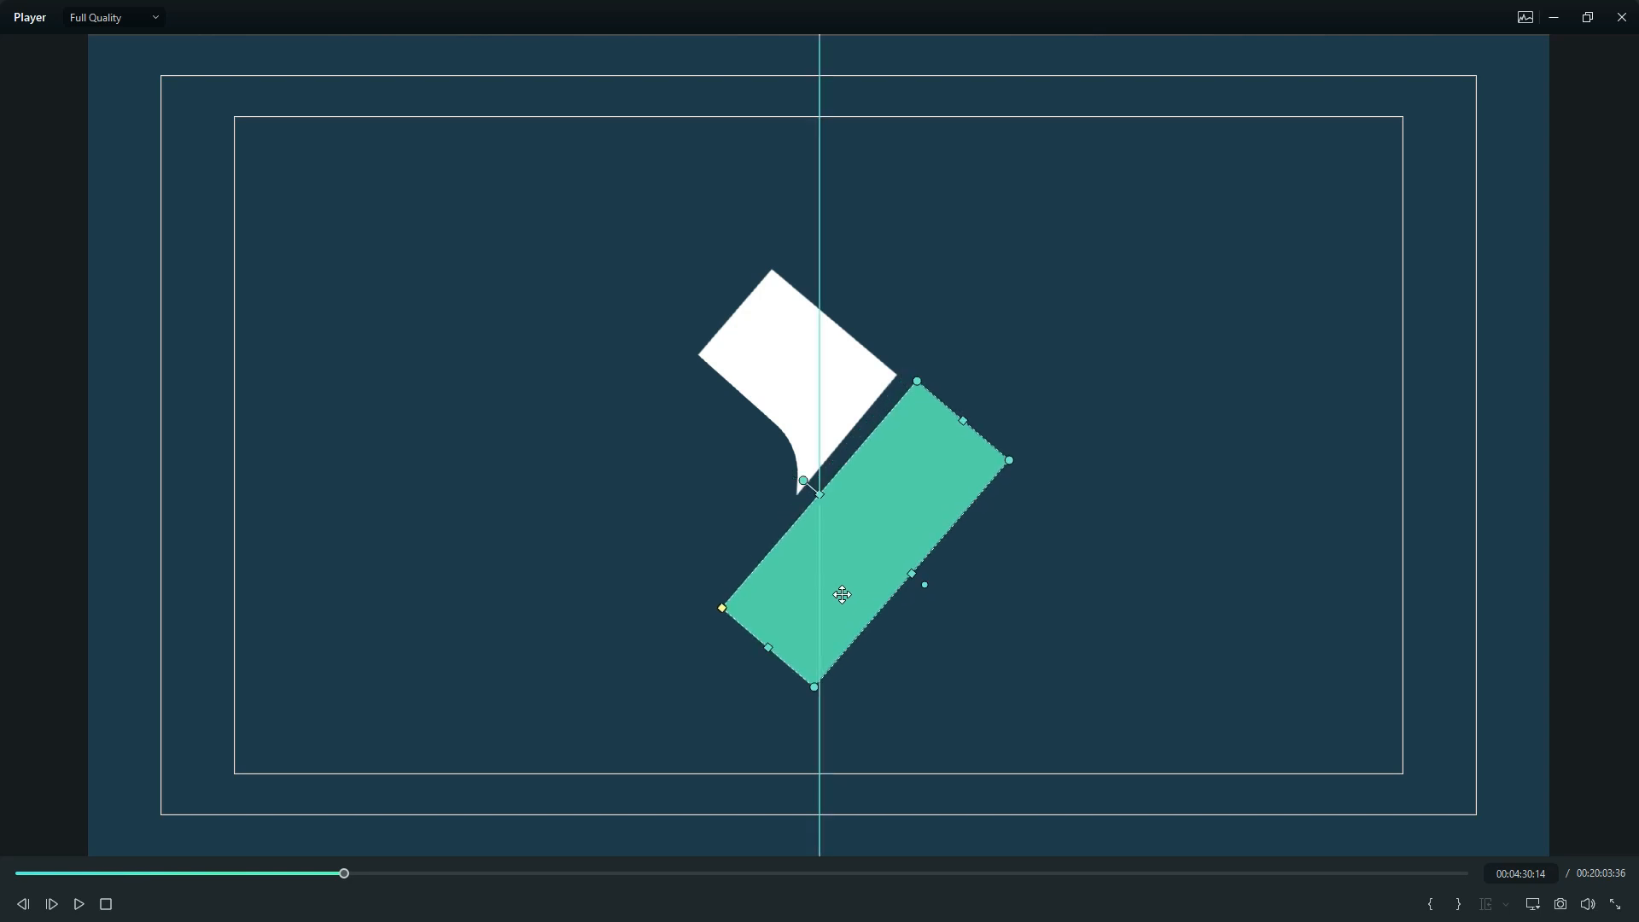
- Fine-tune the turquoise bar's mask to a -50.60° rotation and trim its upper end to align with the white shape
left_click(665, 481)
left_click(849, 540)
left_click(1119, 546)
left_click(889, 479)
left_click_drag(889, 479, 897, 475)
left_click_drag(961, 420, 957, 423)
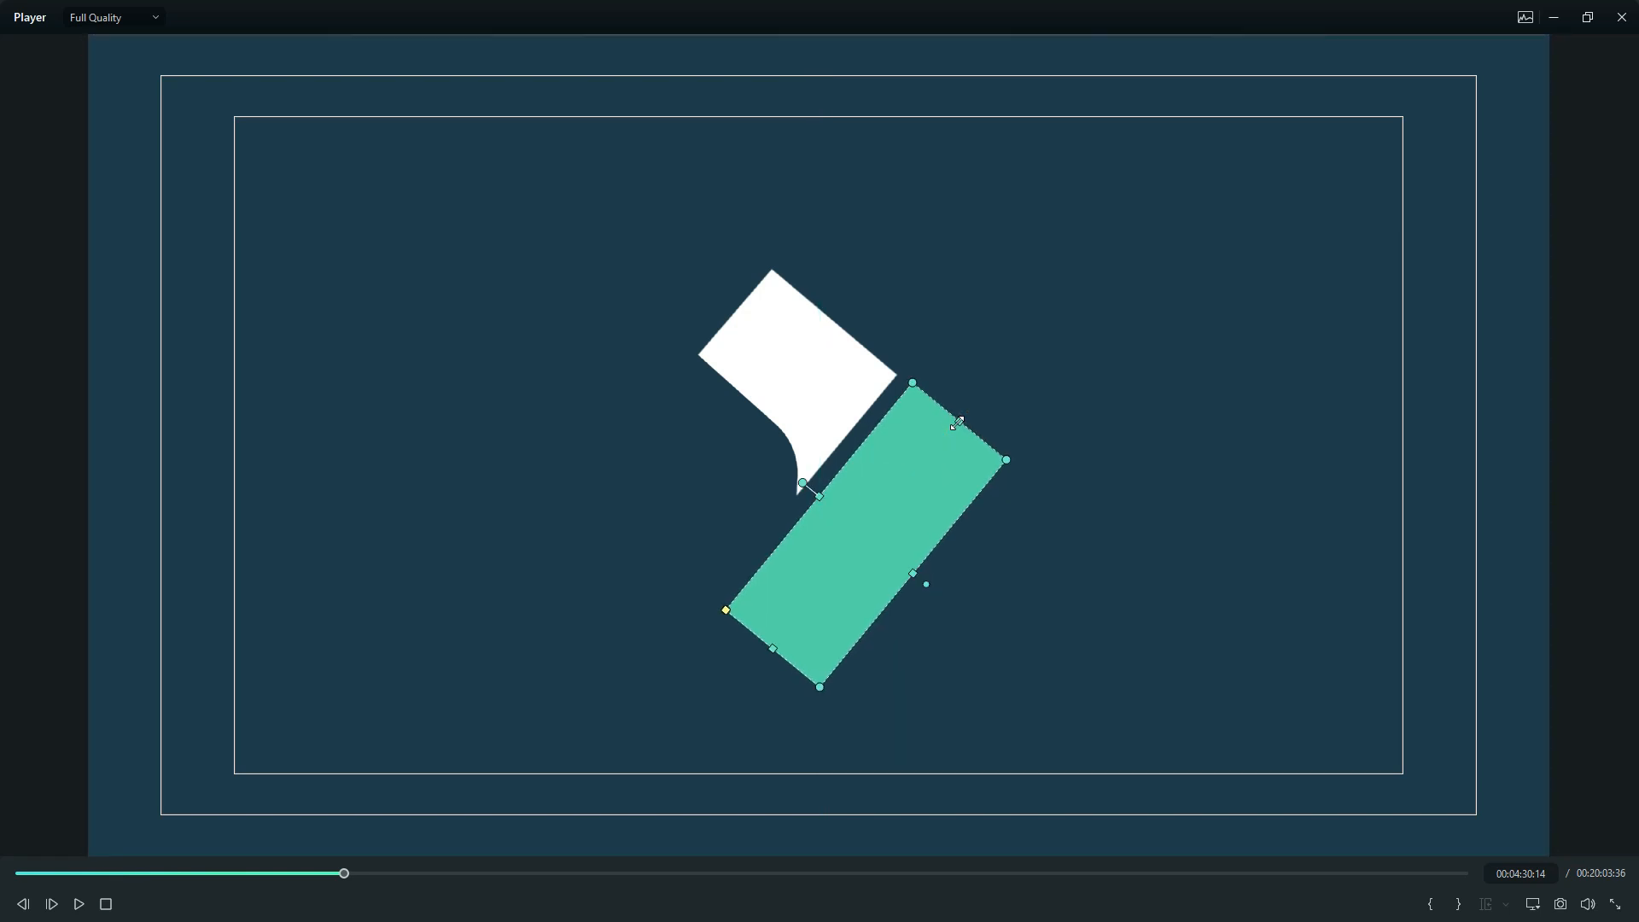
key("Escape")
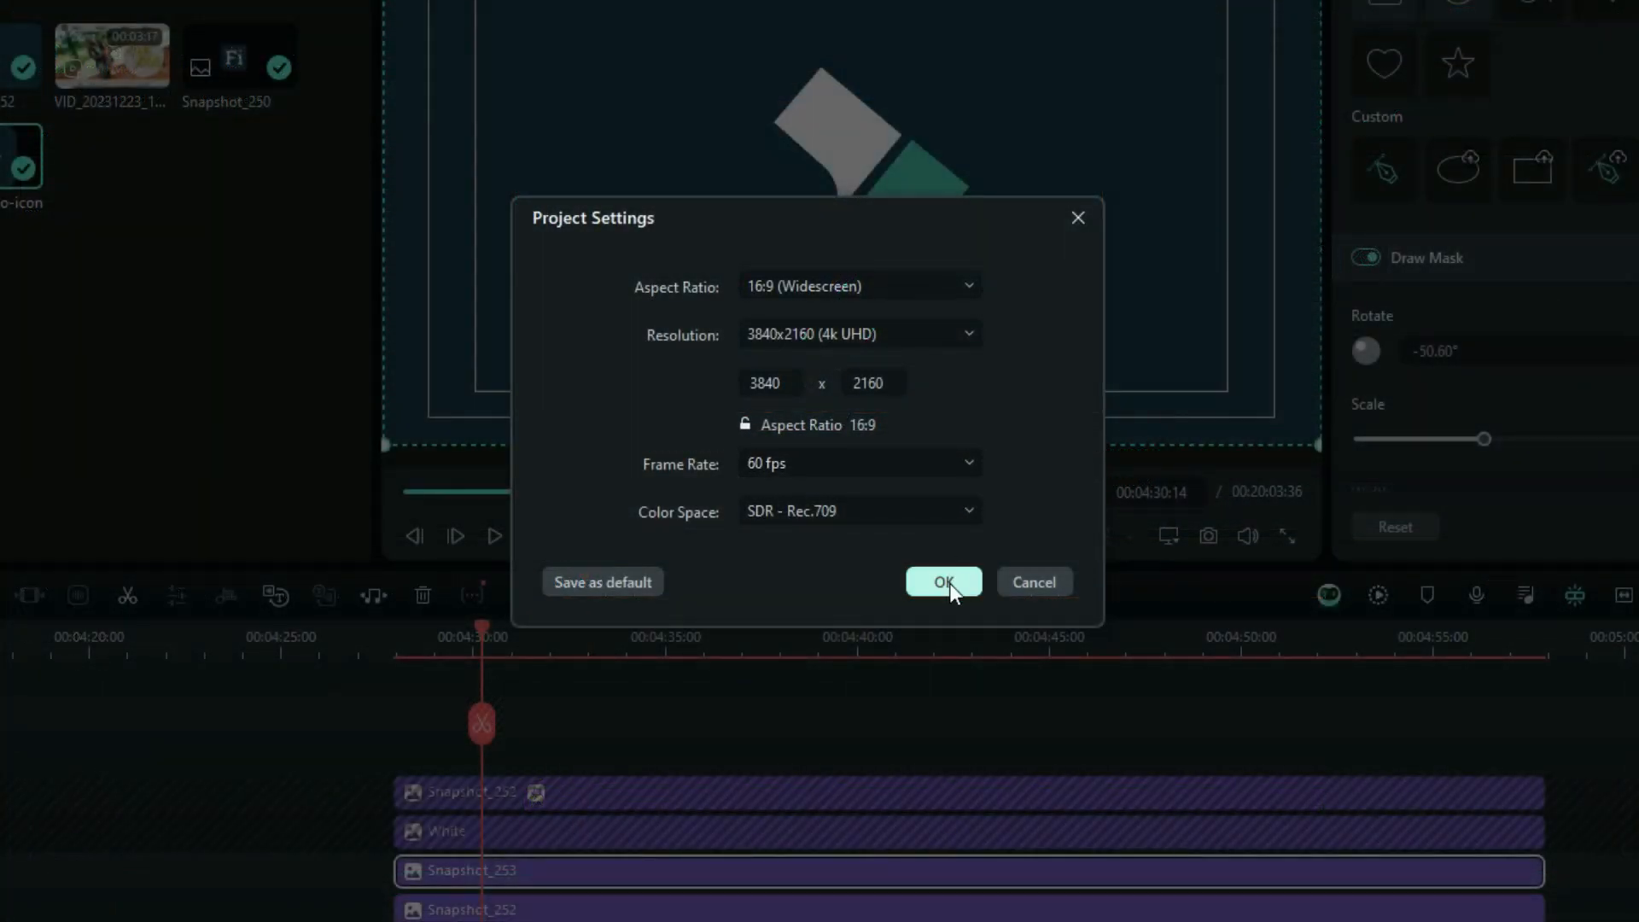
- Confirm the 16:9 project settings at 3840x2160 (4k UHD) and 60 fps, and take a snapshot of the assembled logo
left_click(909, 542)
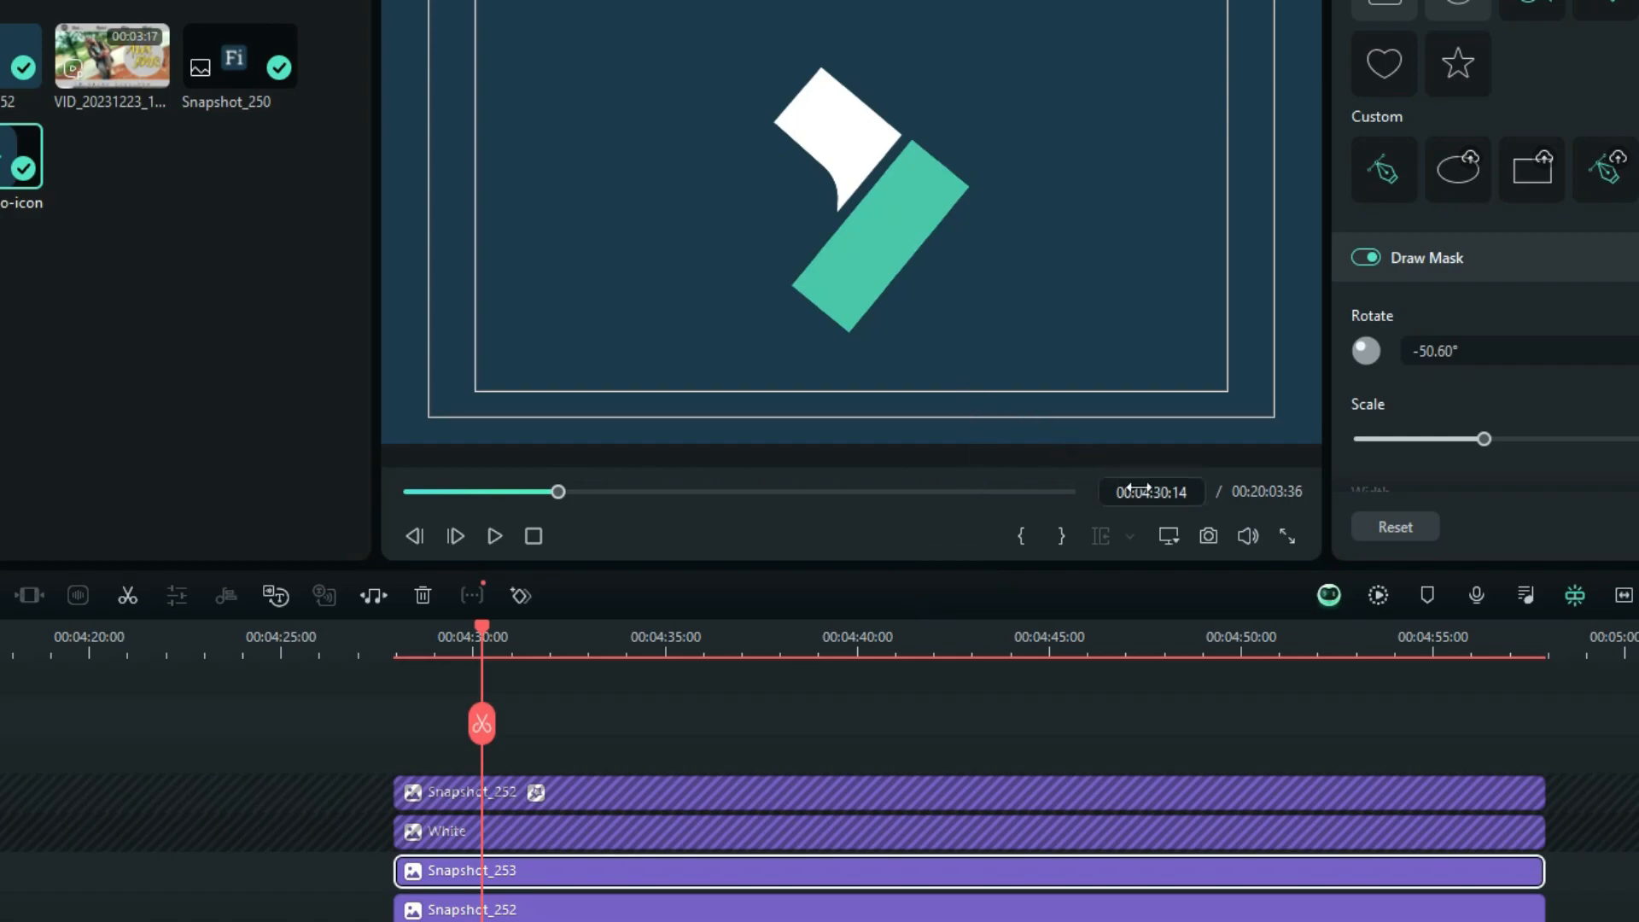
left_click(1196, 536)
left_click(944, 514)
- Place the logo snapshot after the existing clips and shape its rectangle mask into a near-square with rounded corners around the logo
left_click_drag(150, 179, 831, 751)
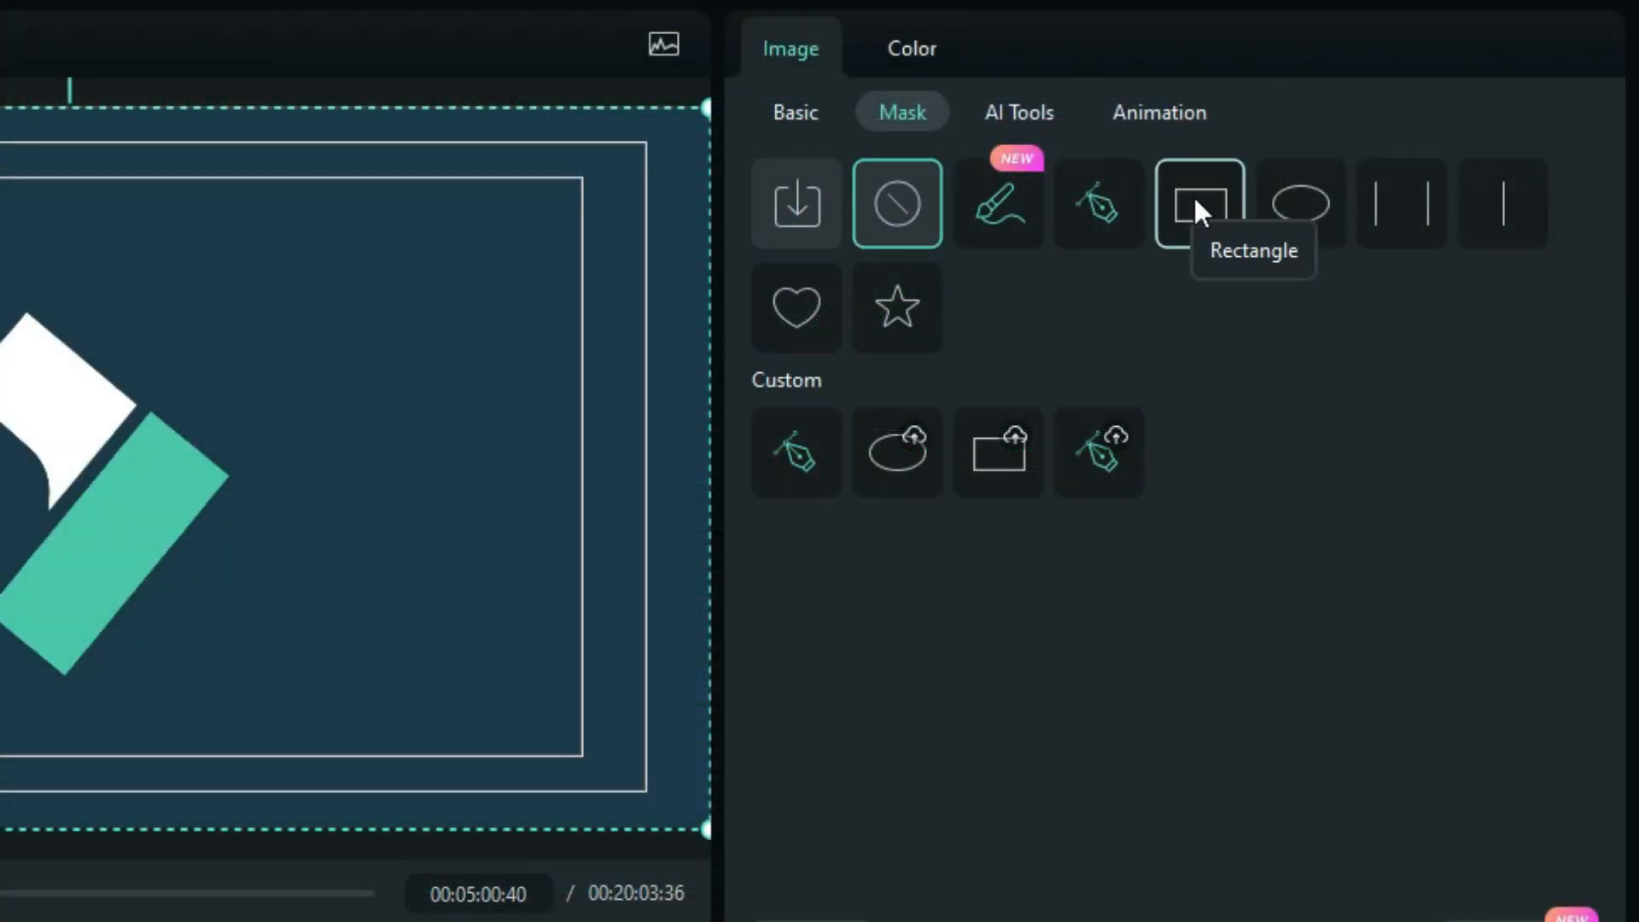
left_click(1416, 133)
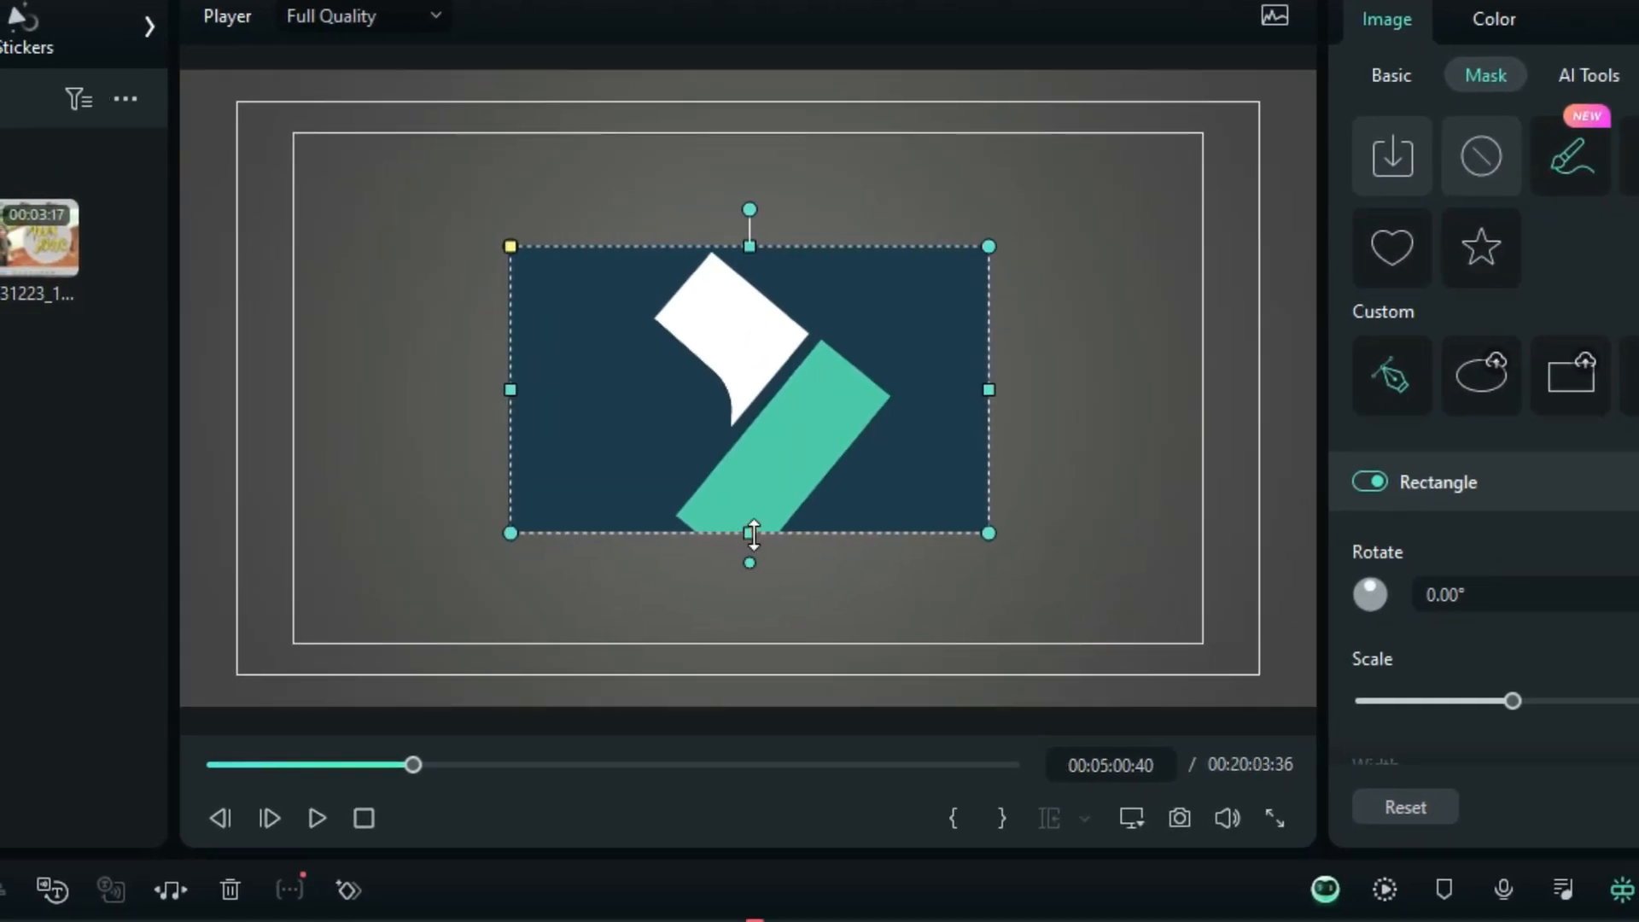
left_click_drag(370, 587, 371, 660)
left_click_drag(787, 512, 783, 532)
left_click_drag(511, 198, 553, 205)
left_click_drag(511, 409, 535, 409)
left_click_drag(581, 199, 593, 198)
left_click_drag(534, 408, 545, 407)
left_click_drag(593, 199, 598, 199)
left_click(482, 268)
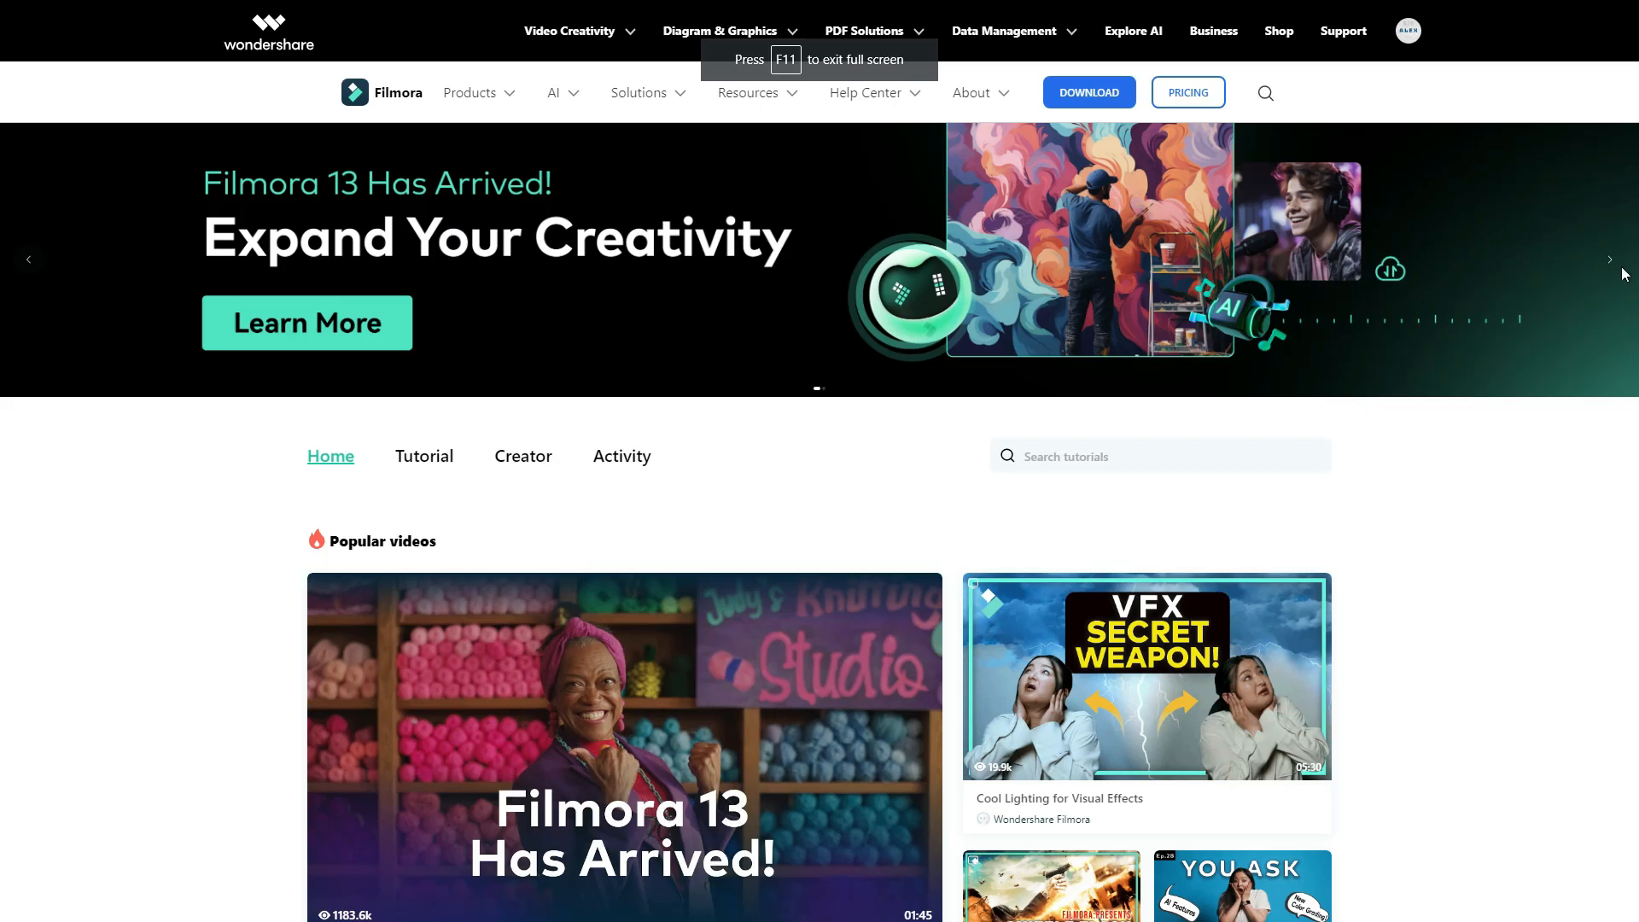
- Browse the popular videos and tutorials on the Wondershare Filmora website in the browser
scroll(1624, 274, "down", 10)
scroll(1624, 273, "up", 3)
scroll(2, 413, "up", 9)
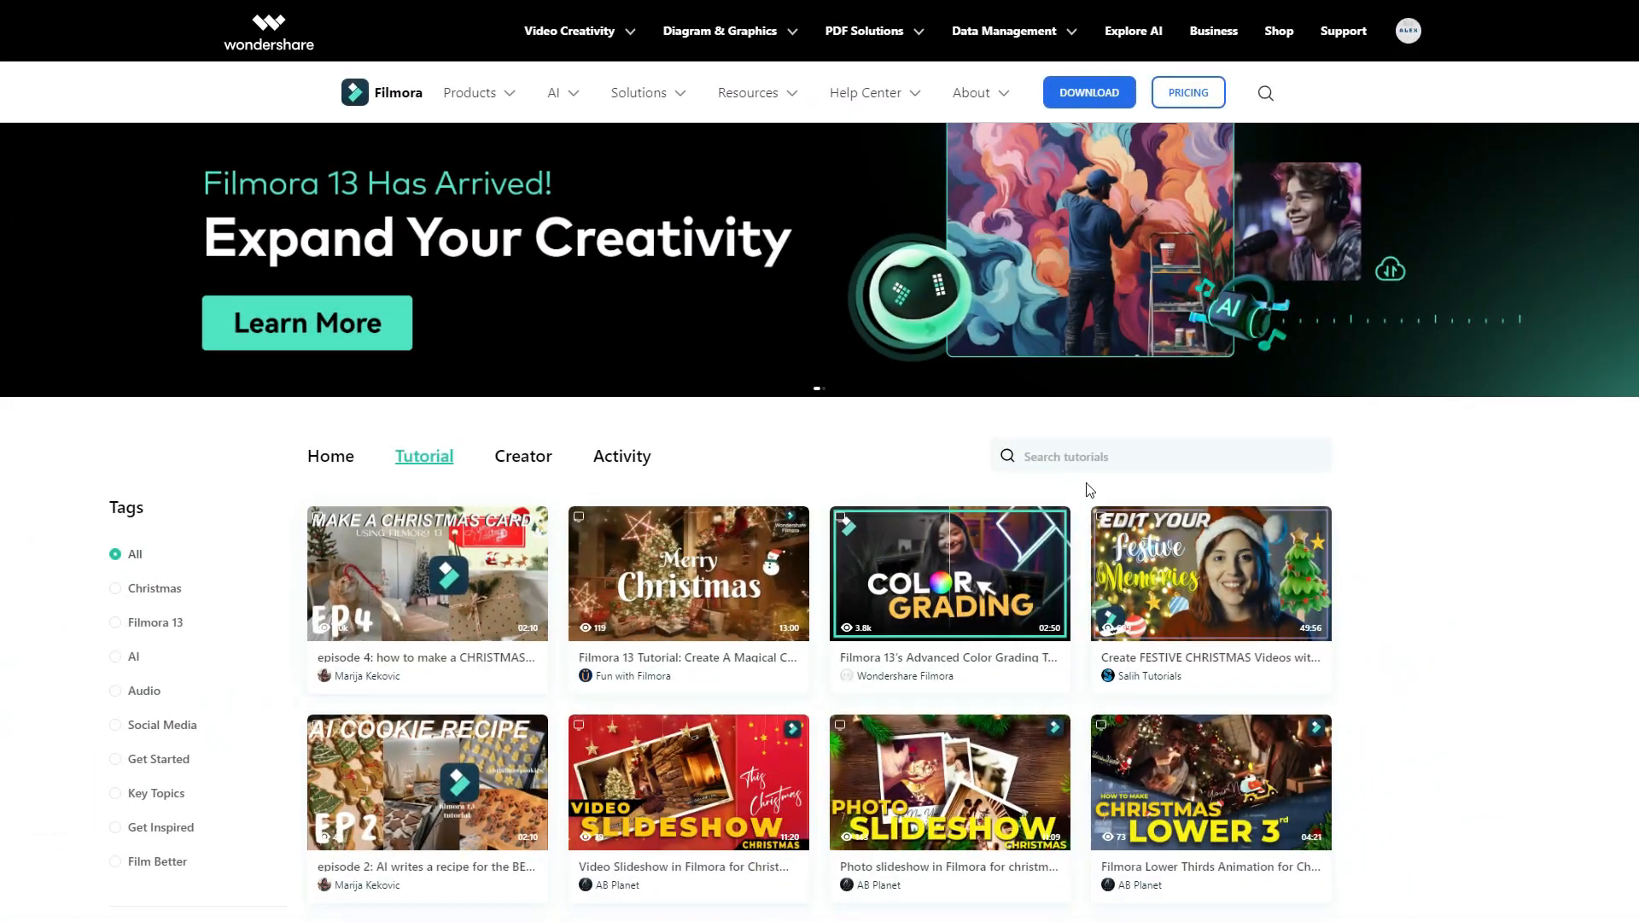
left_click(1106, 453)
left_click(268, 460)
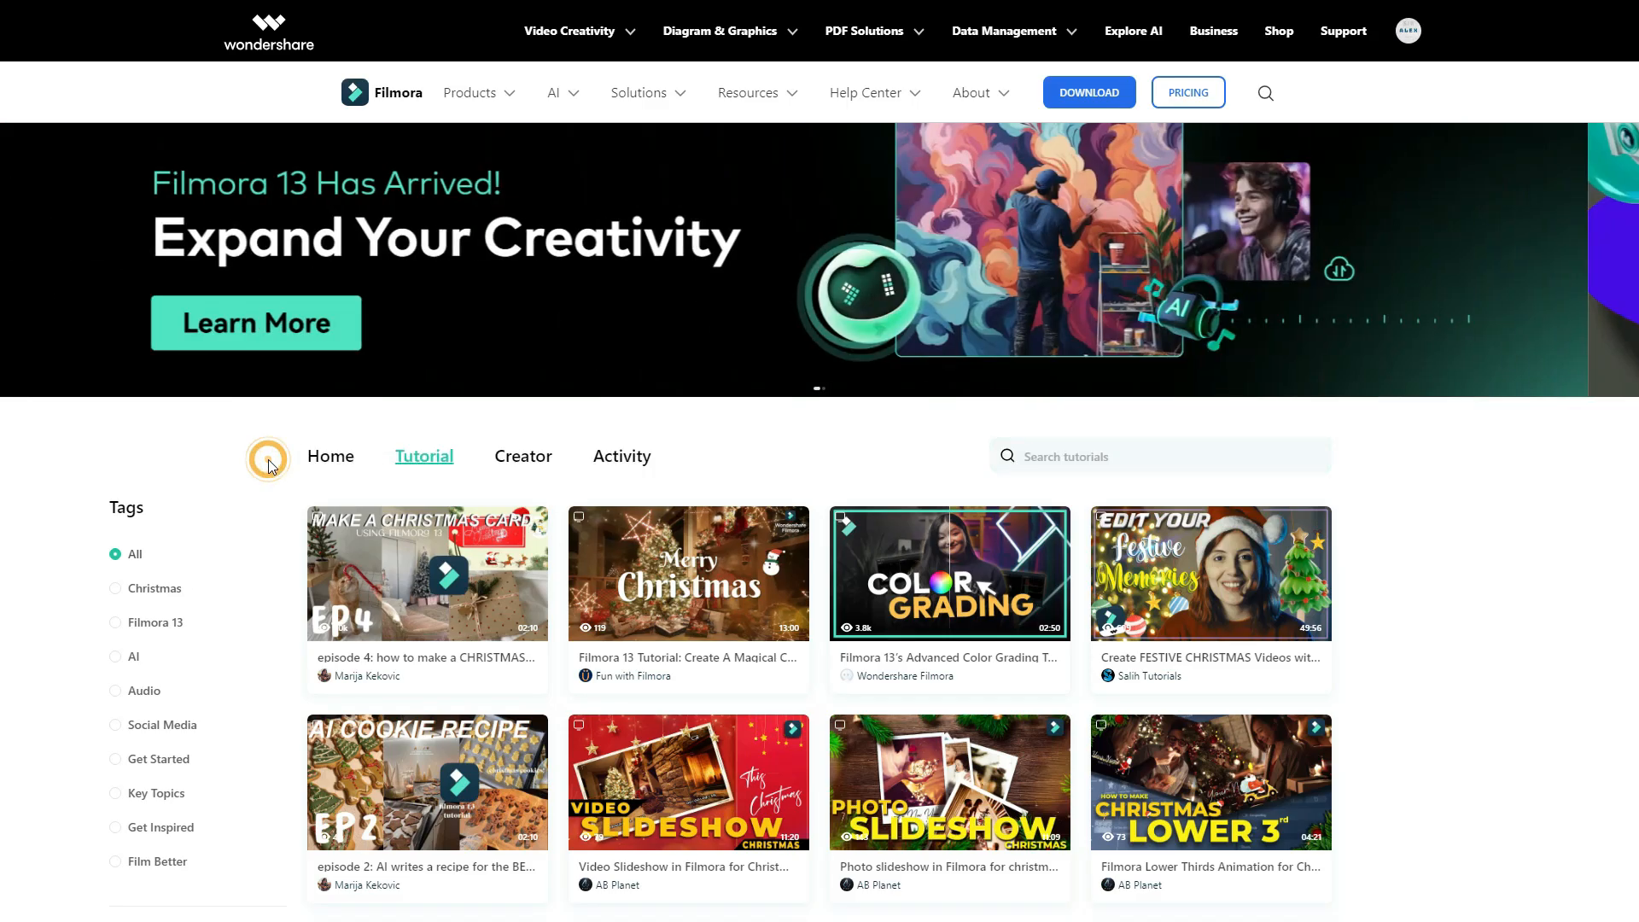
- Search the Filmora tutorials for two different creators by name
left_click(520, 464)
type("JAC")
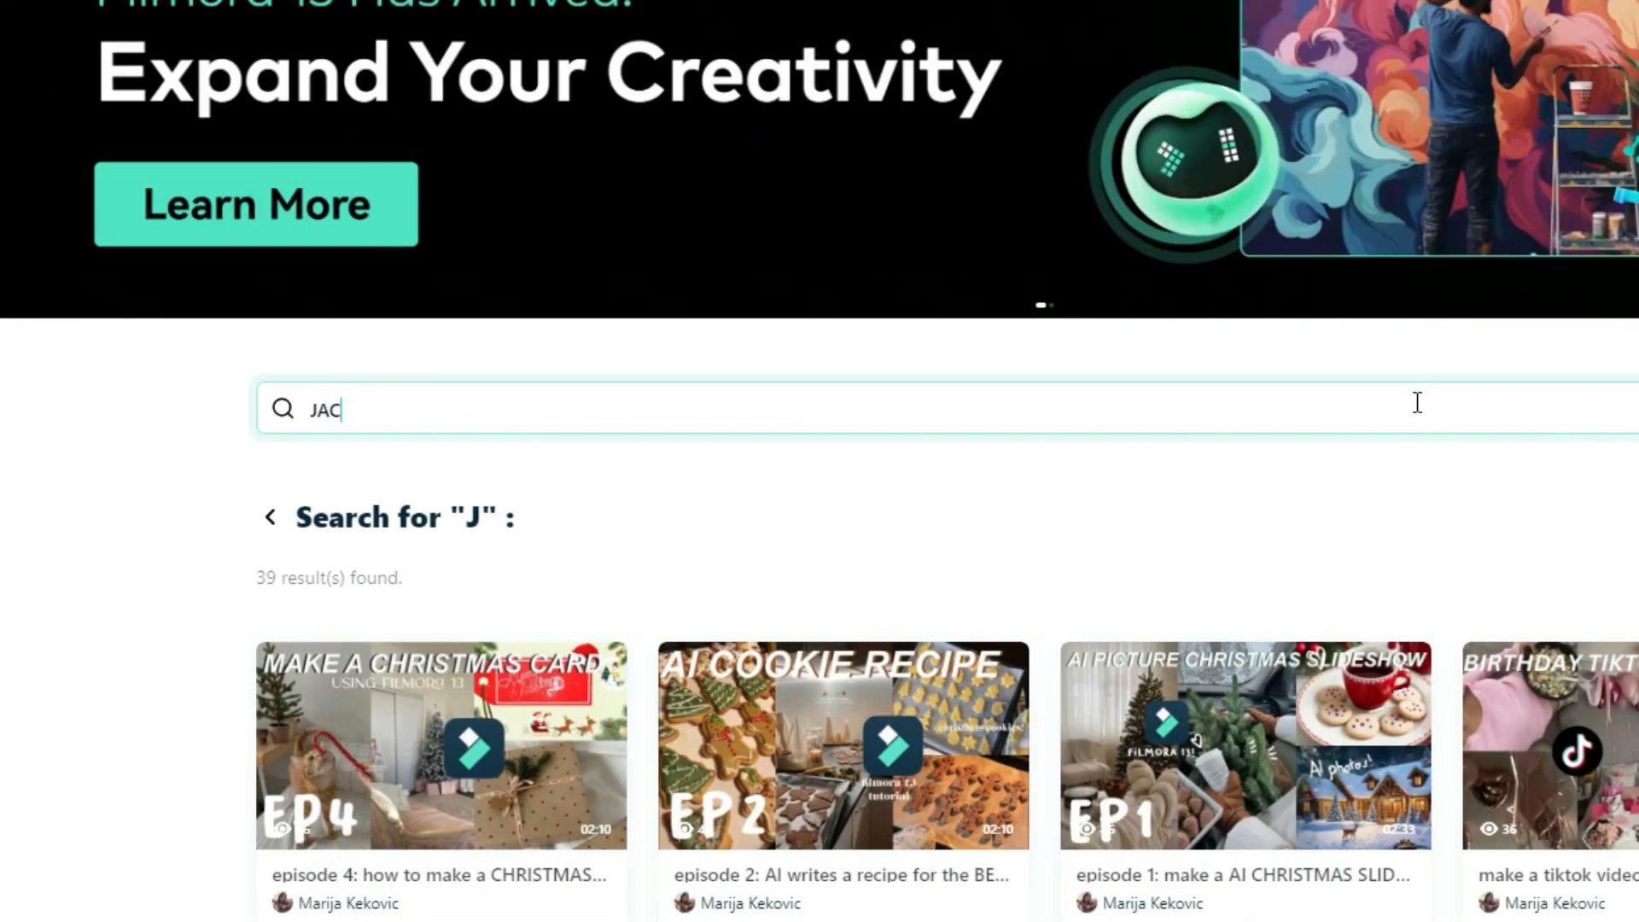
type("K")
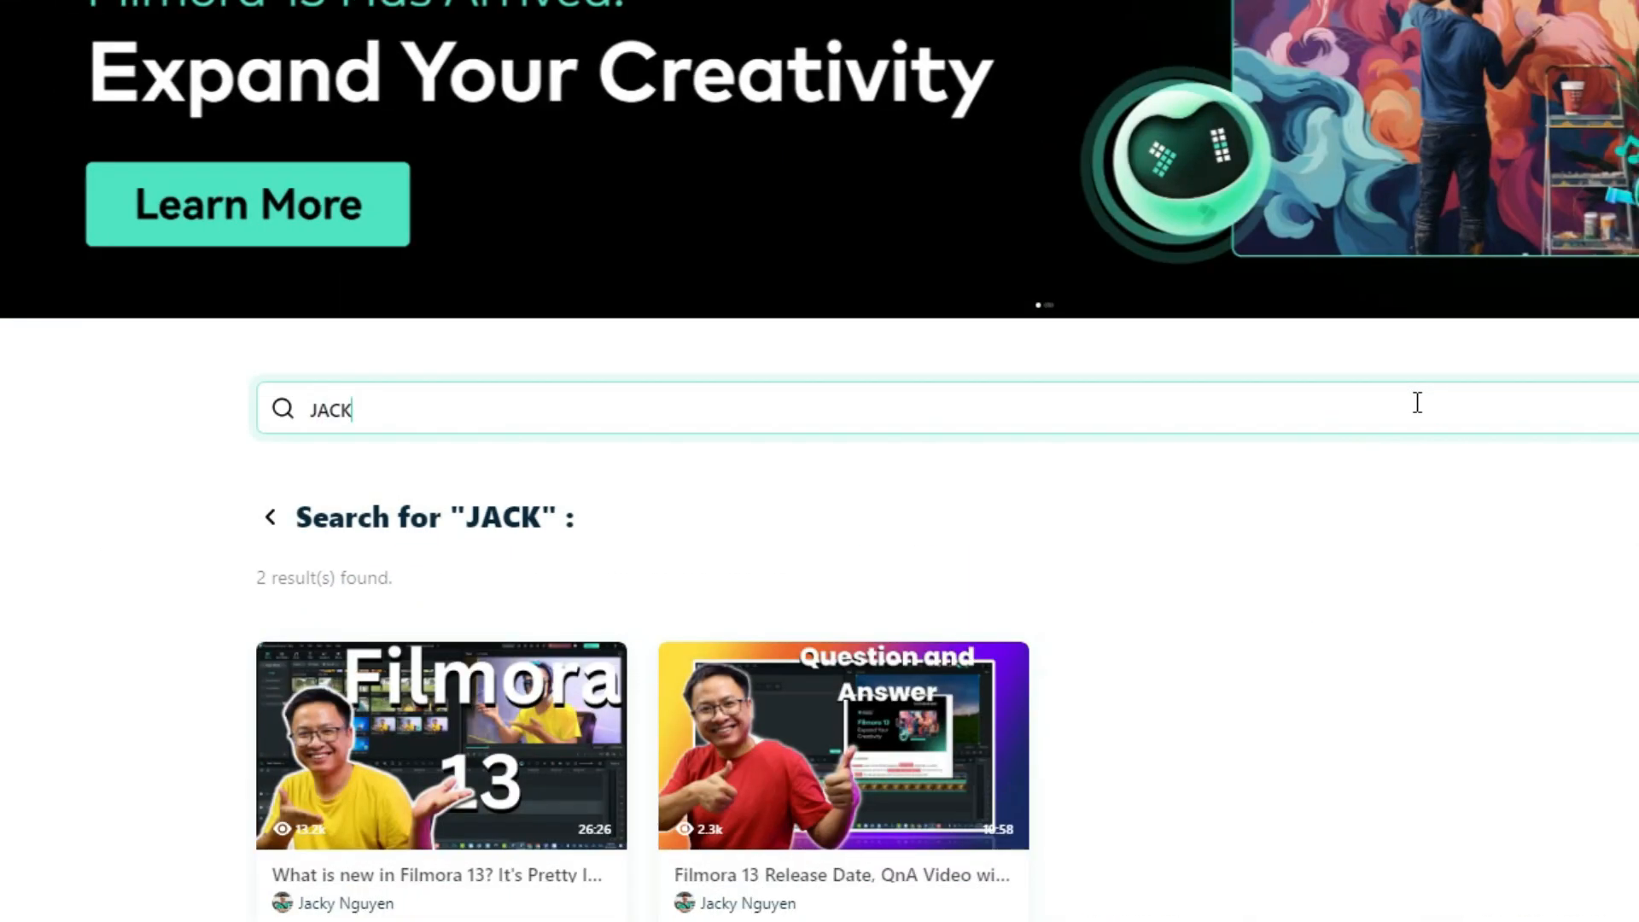
left_click_drag(407, 414, 316, 385)
type("SA")
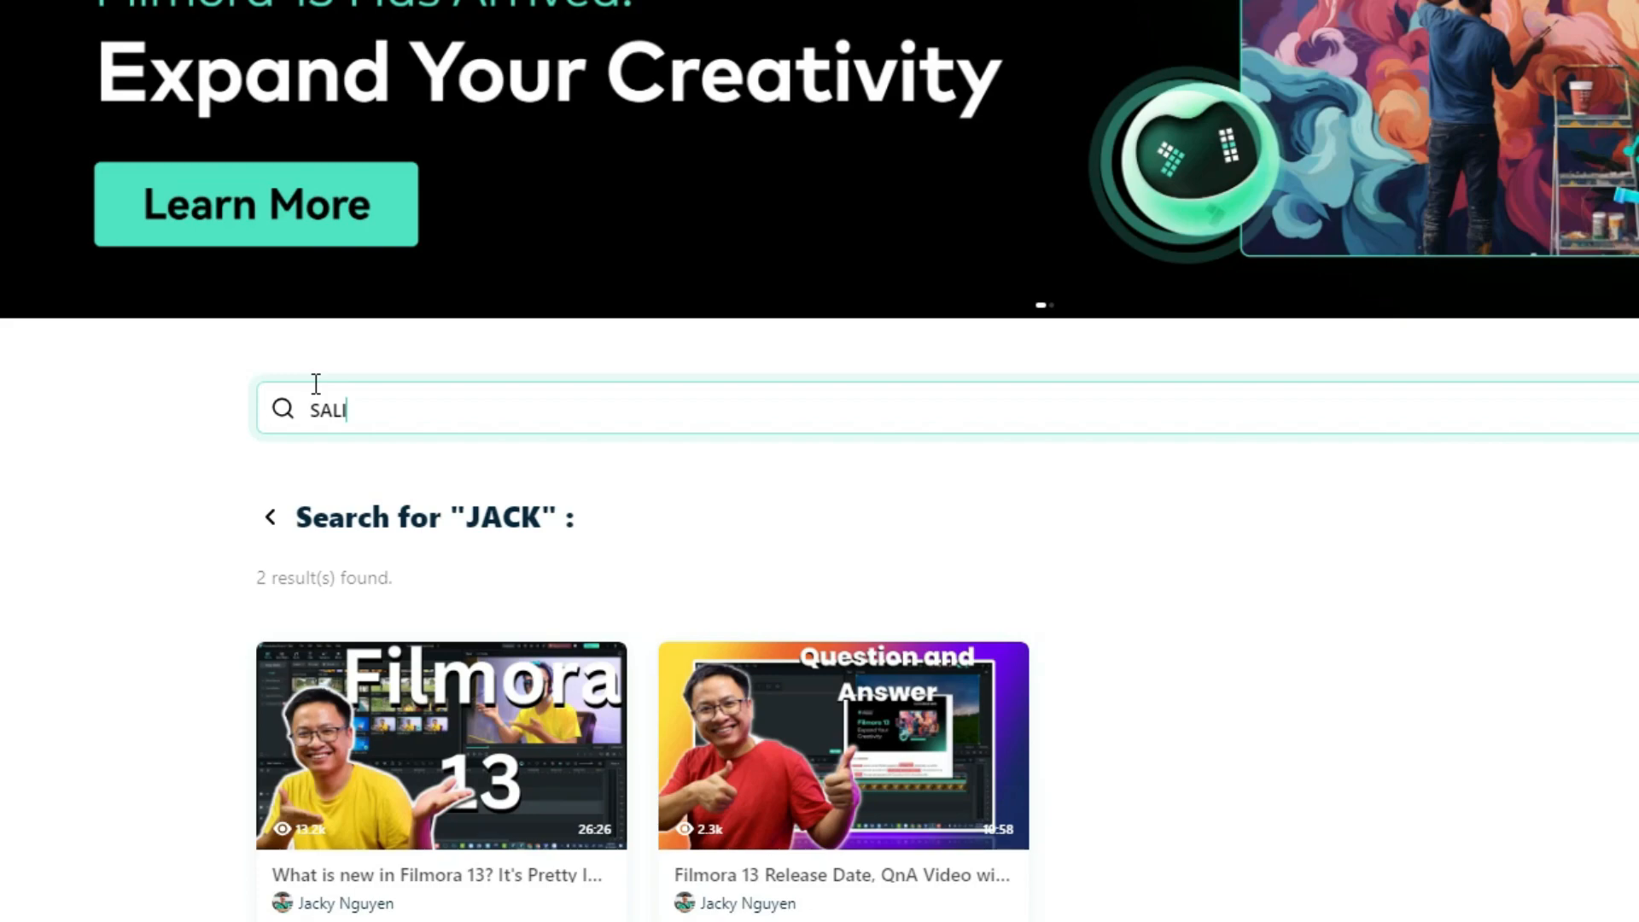
type("LI")
key("Return")
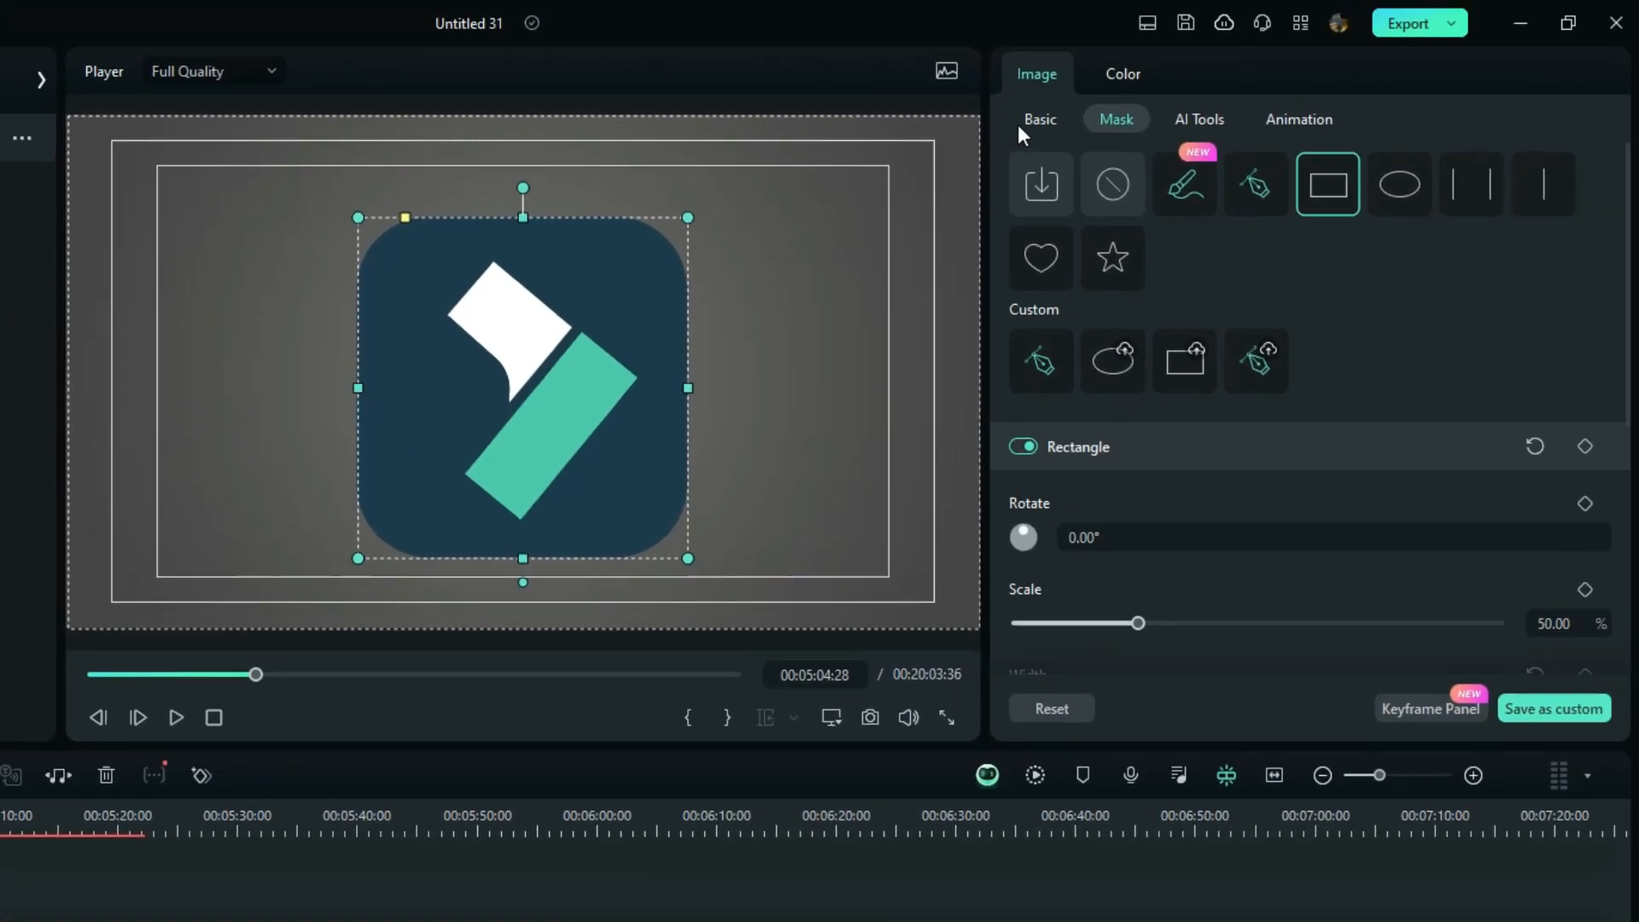
- Show the masked logo snapshot's basic transform properties and move the playhead to 00:05:33:49
left_click(1029, 119)
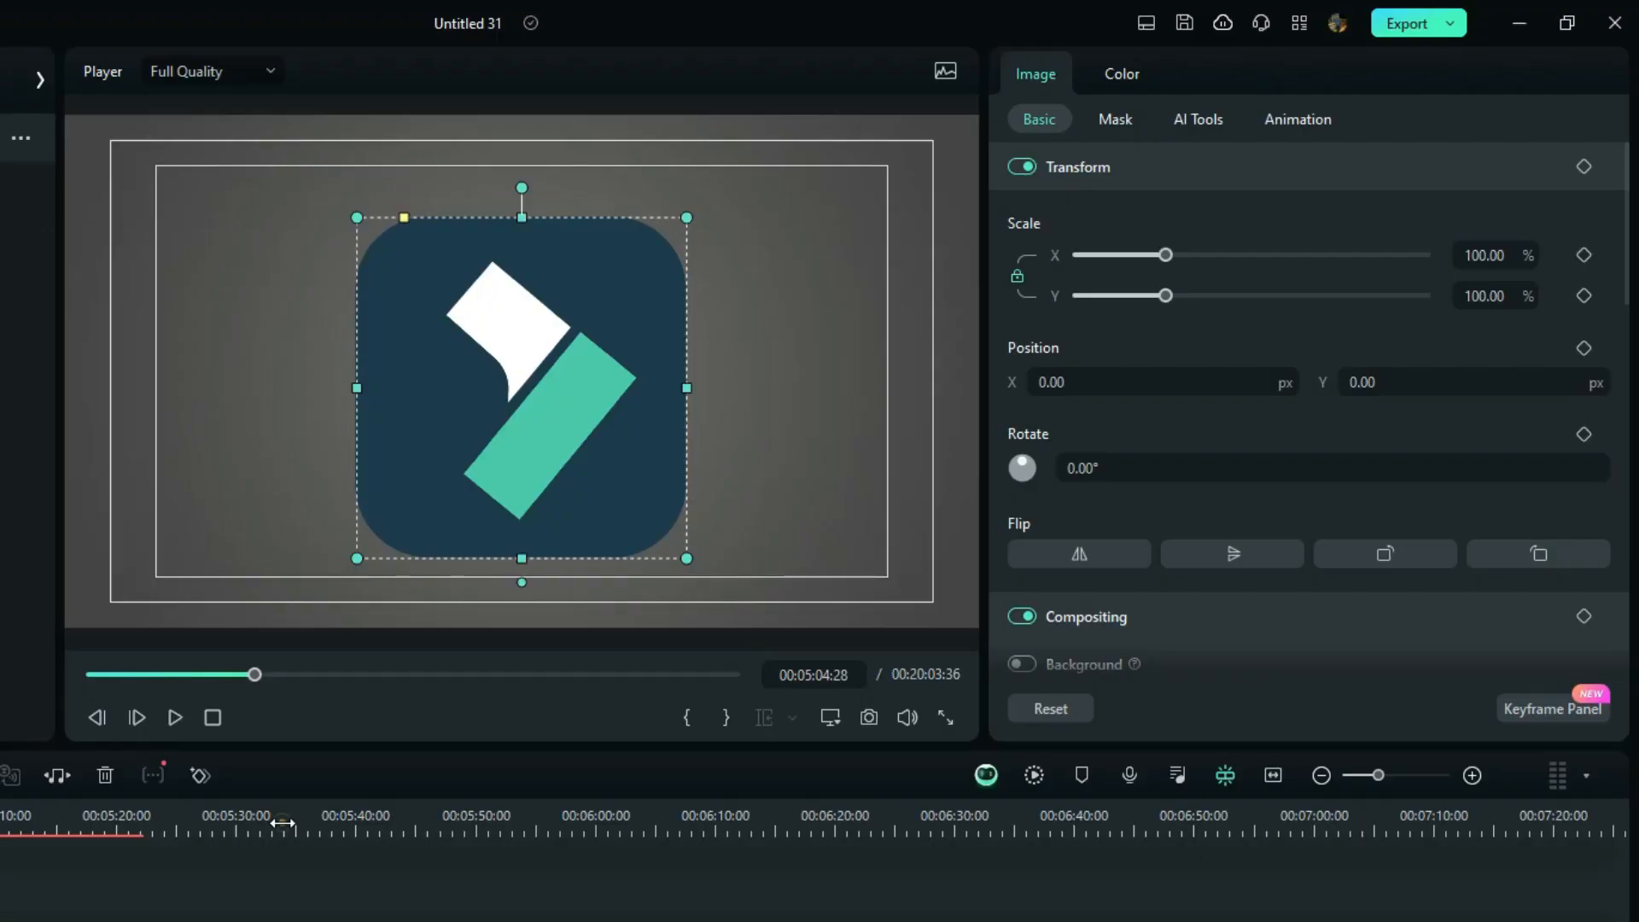
left_click(282, 822)
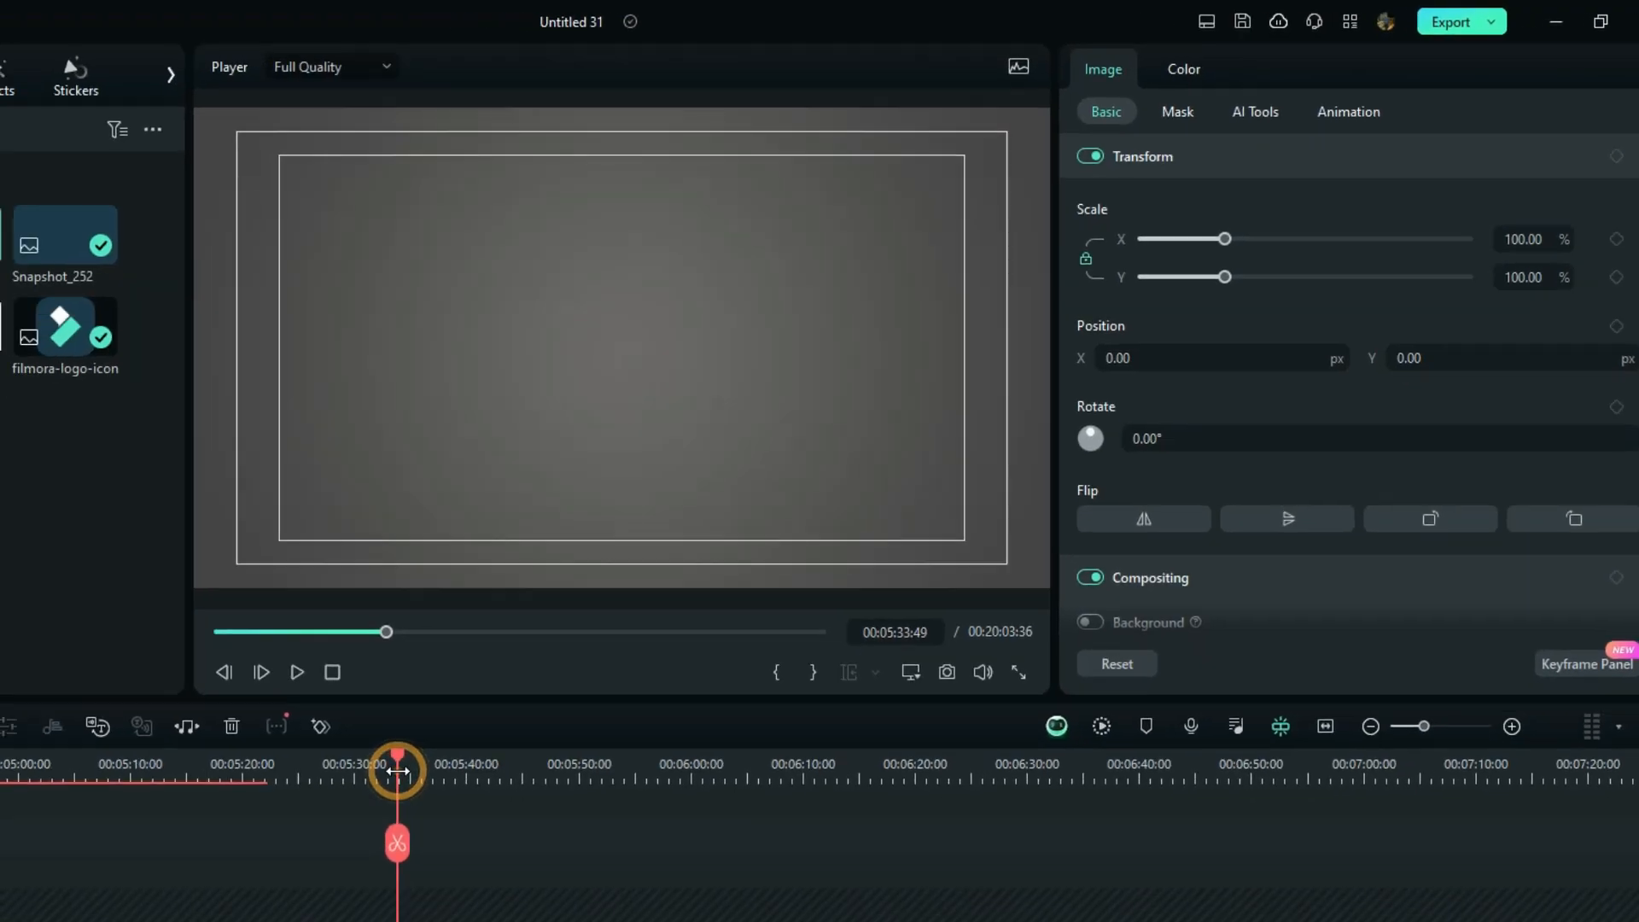